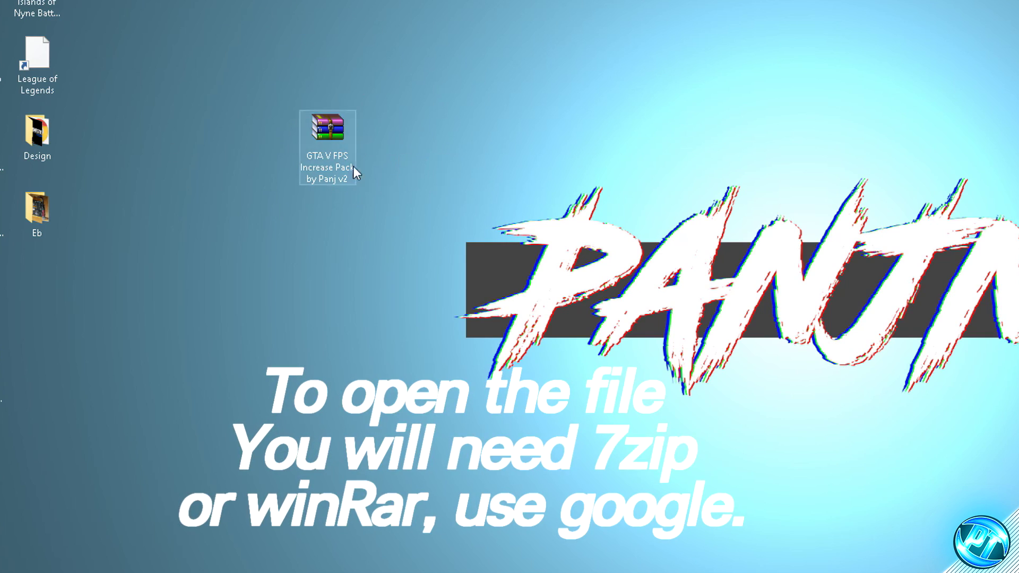
- Extract the GTA V FPS Increase Pack by Panj v2 archive on the desktop and place the extracted folder beside the archive
{"action": "right_click", "coordinate": [333, 139]}
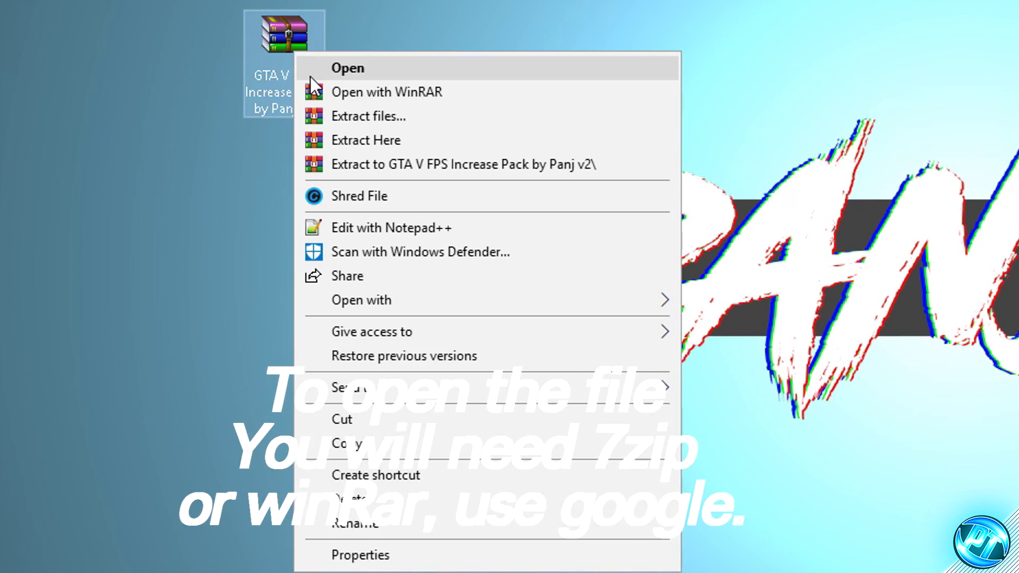
{"action": "left_click", "coordinate": [393, 142]}
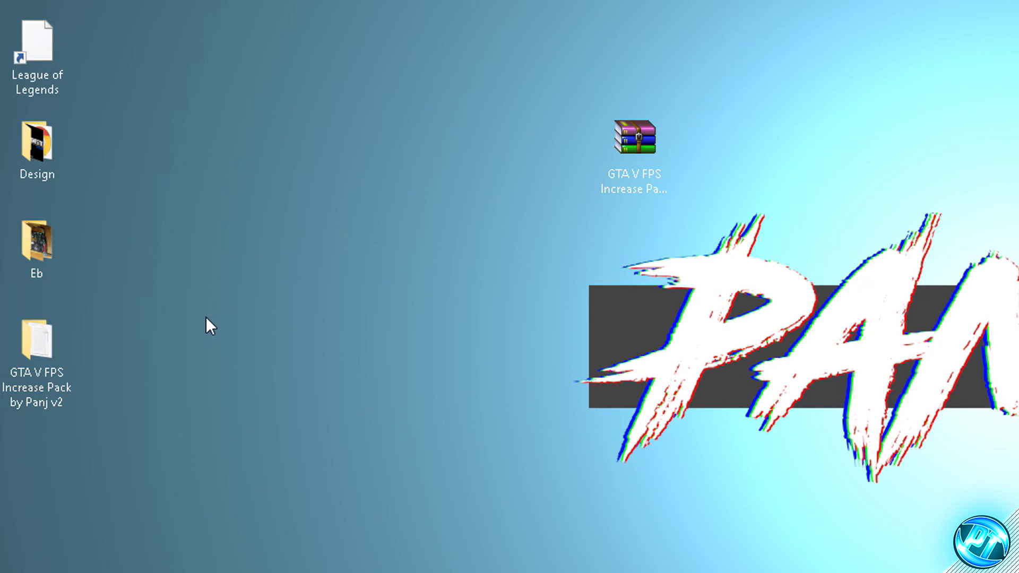
{"action": "left_click_drag", "start_coordinate": [30, 384], "coordinate": [527, 164]}
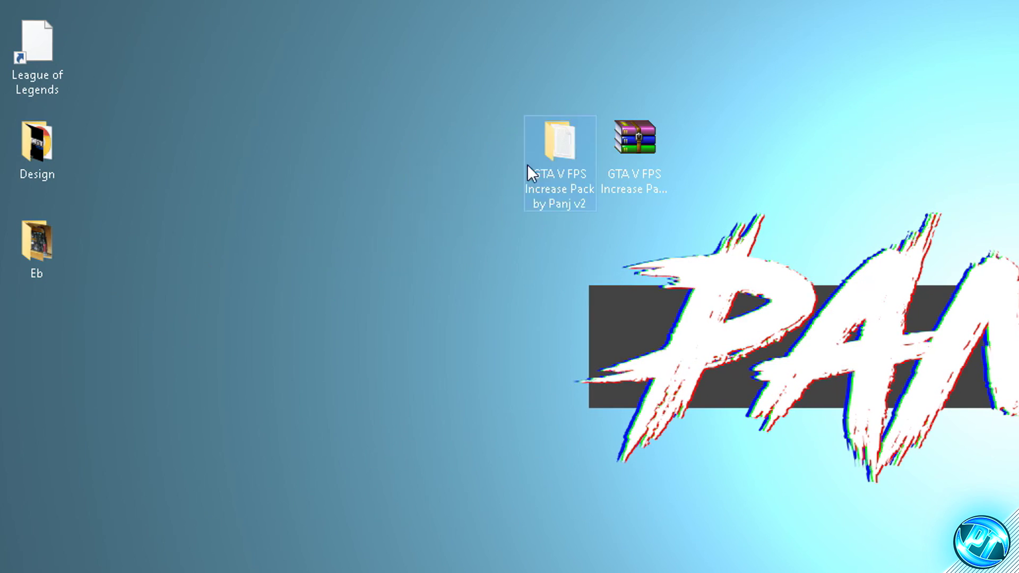
- Open the extracted pack folder, look over Configs, Optimizations and credits, and close the folder window
{"action": "double_click", "coordinate": [560, 164]}
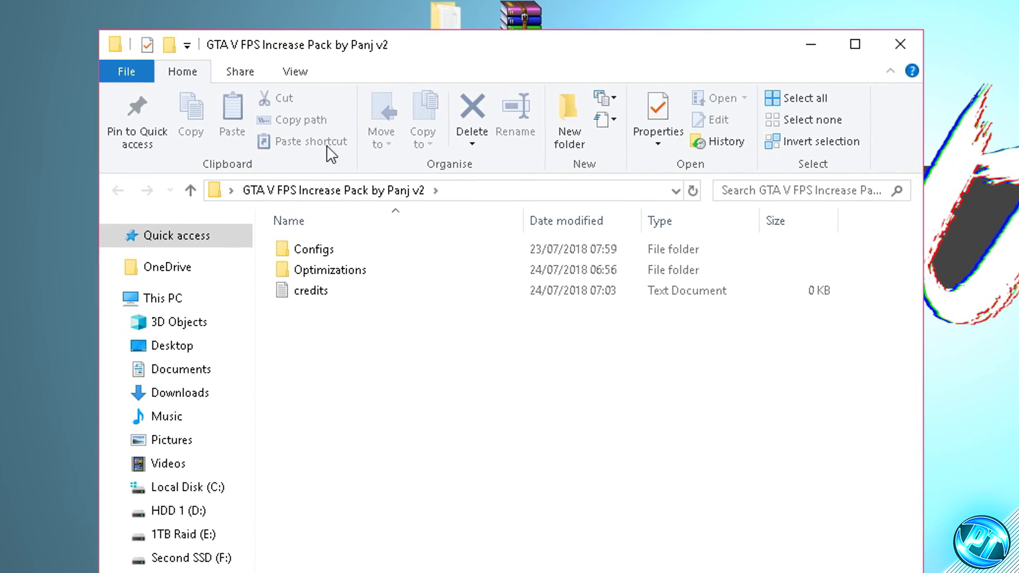
{"action": "left_click", "coordinate": [322, 251]}
{"action": "left_click", "coordinate": [356, 269]}
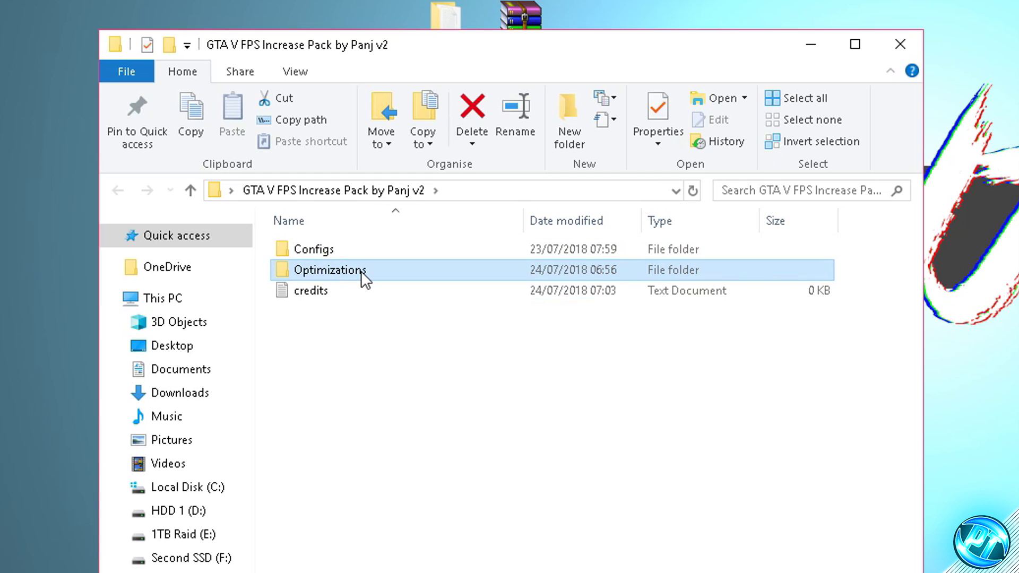
{"action": "left_click", "coordinate": [329, 290]}
{"action": "left_click", "coordinate": [355, 348]}
{"action": "key", "text": "alt+F4"}
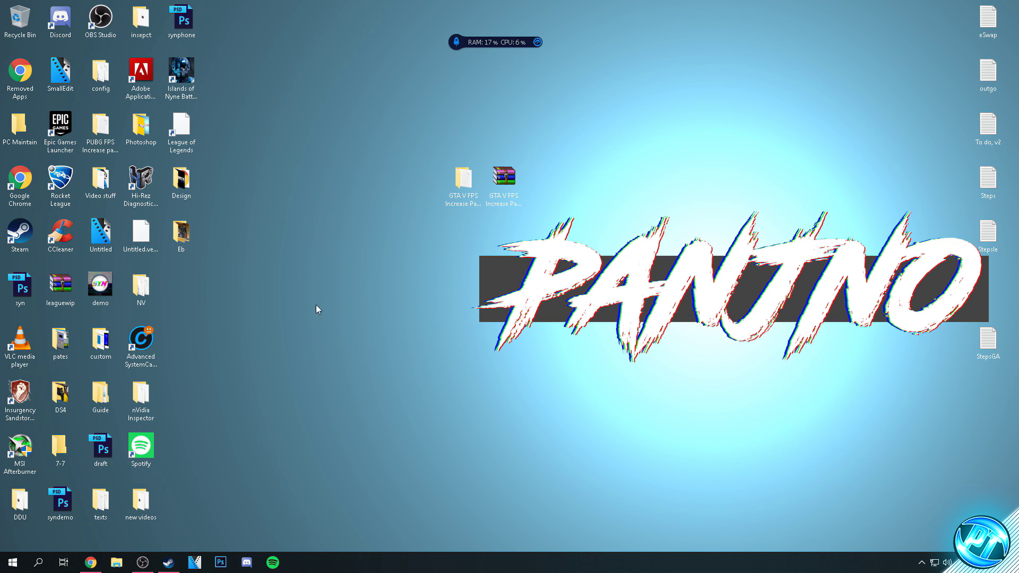
- Switch to Steam and open the local installation folder of Grand Theft Auto V from the game's properties
{"action": "left_click", "coordinate": [169, 563]}
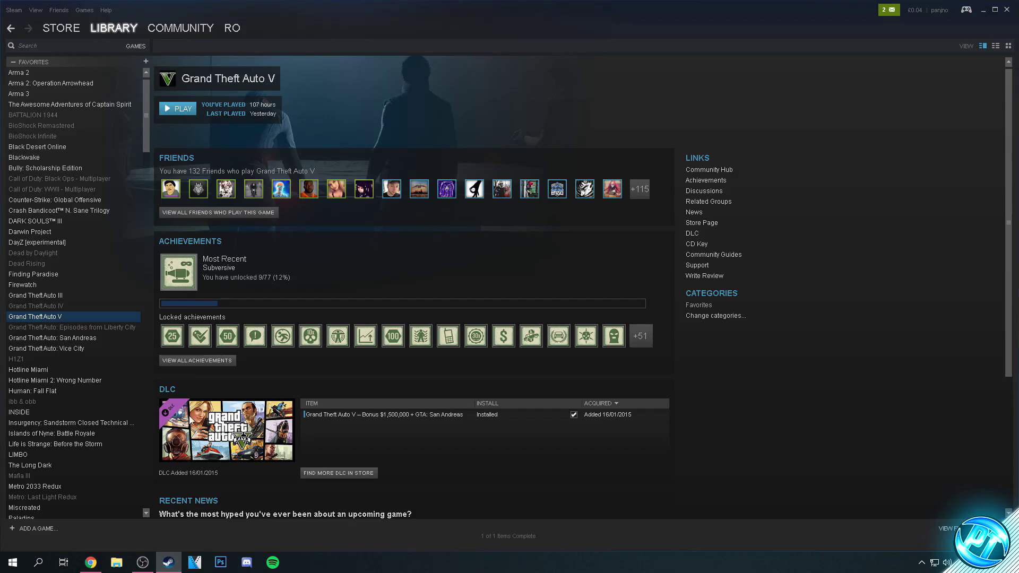
{"action": "right_click", "coordinate": [78, 314]}
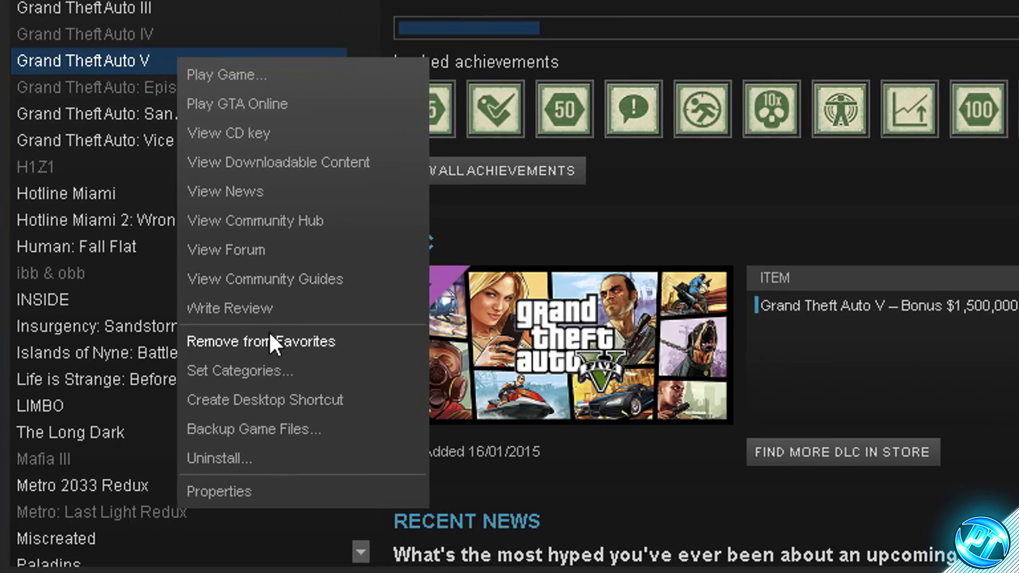
{"action": "left_click", "coordinate": [100, 489]}
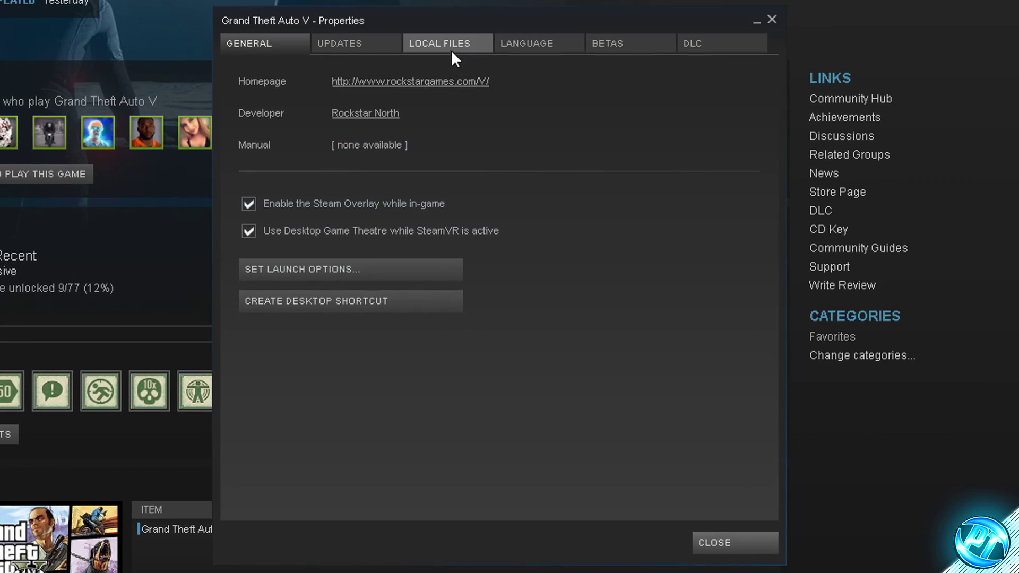
{"action": "left_click", "coordinate": [460, 47]}
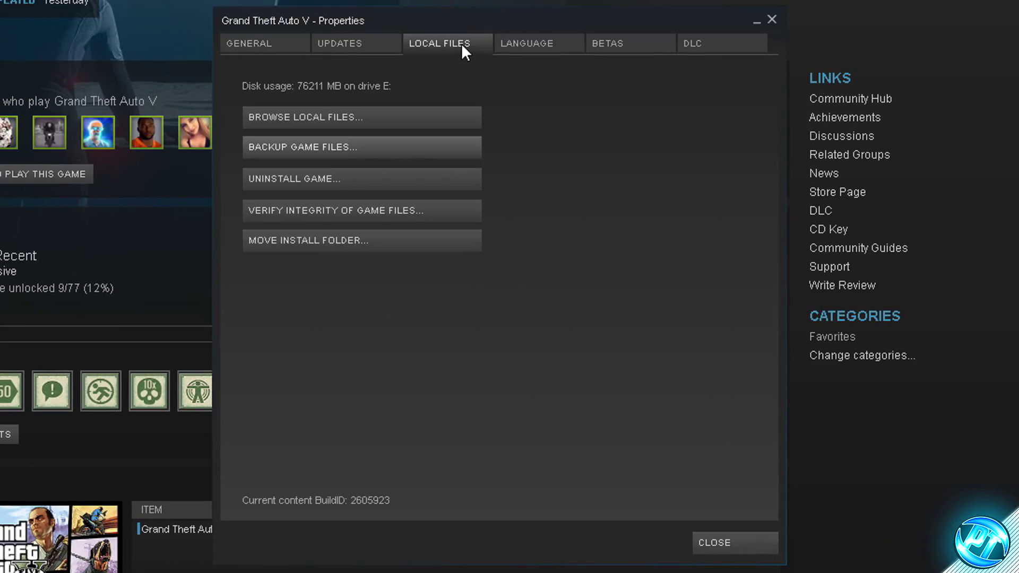
{"action": "left_click", "coordinate": [372, 117]}
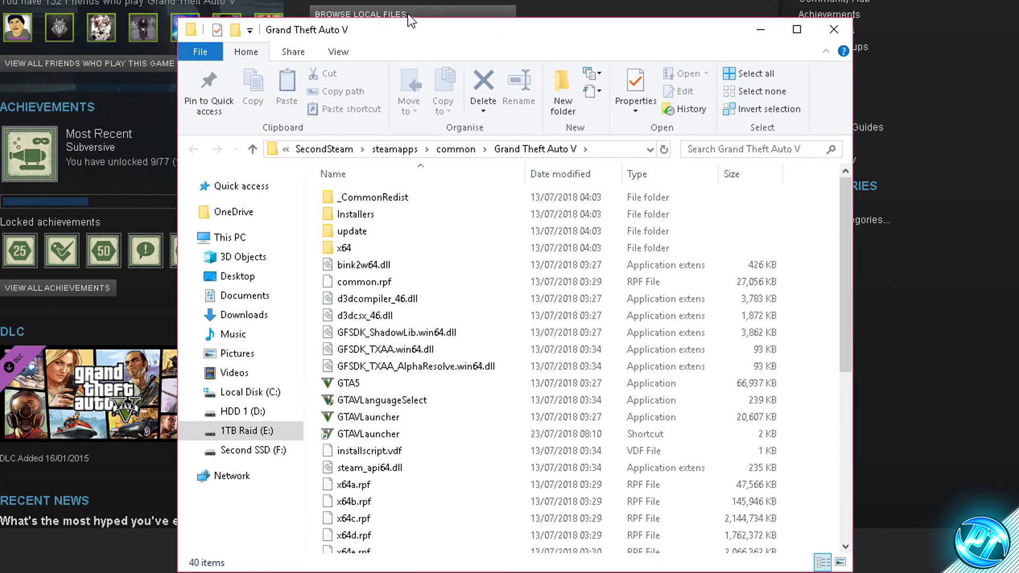
{"action": "left_click_drag", "start_coordinate": [414, 29], "coordinate": [412, 2]}
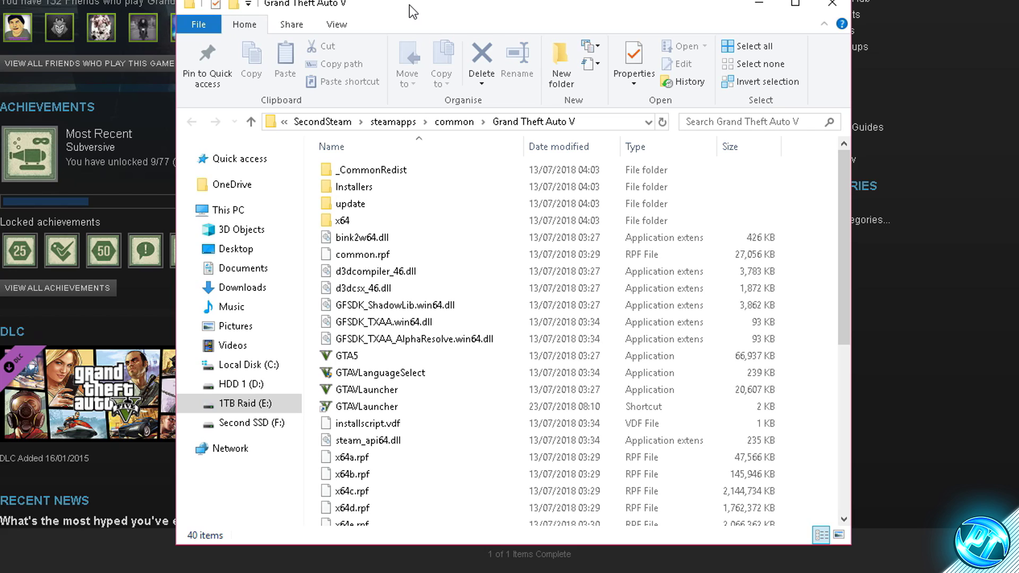
- Disable full-screen optimisations in the compatibility settings of the GTA5 application
{"action": "left_click", "coordinate": [365, 356]}
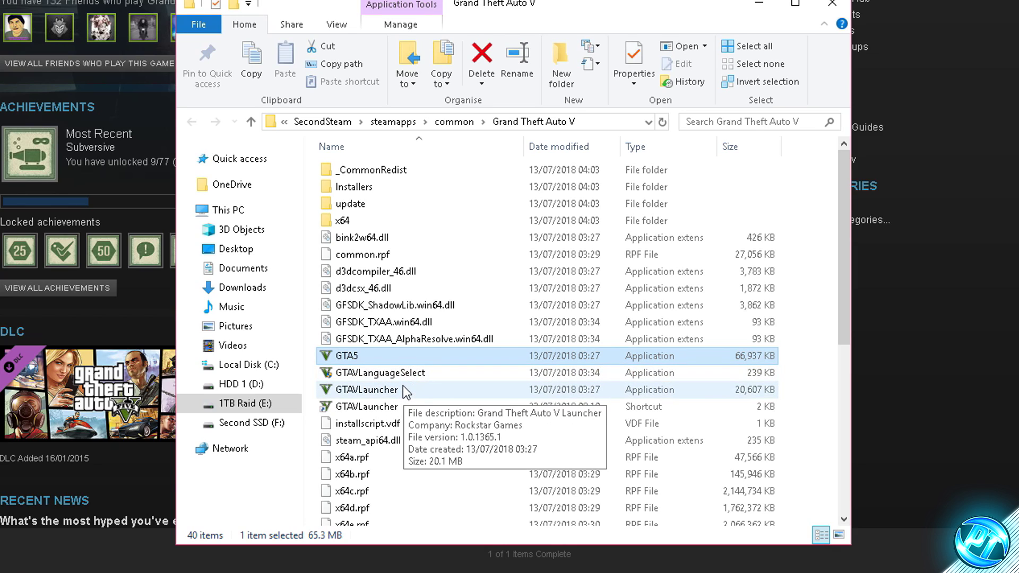
{"action": "right_click", "coordinate": [394, 356]}
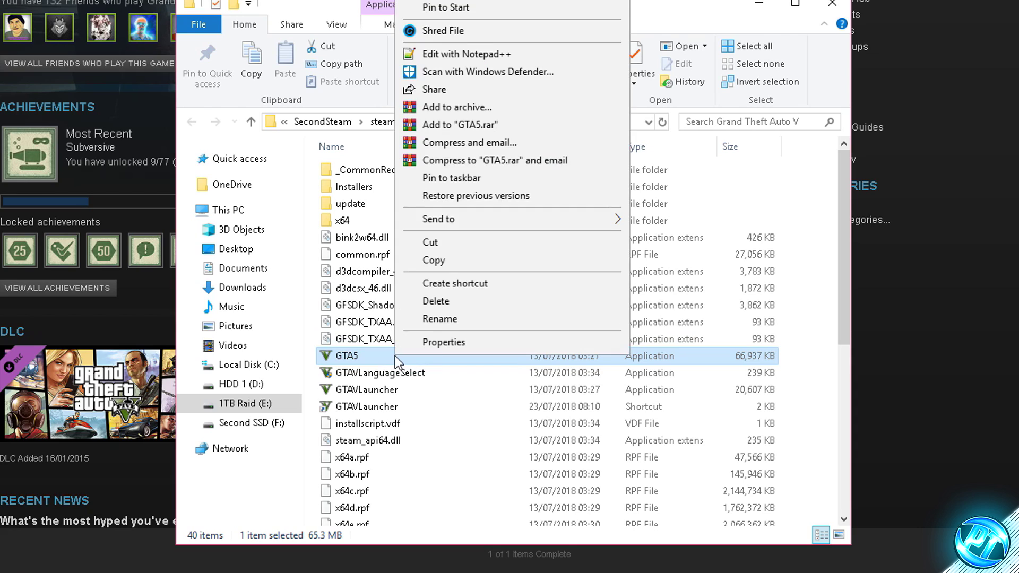
{"action": "left_click", "coordinate": [446, 342]}
{"action": "left_click", "coordinate": [539, 201]}
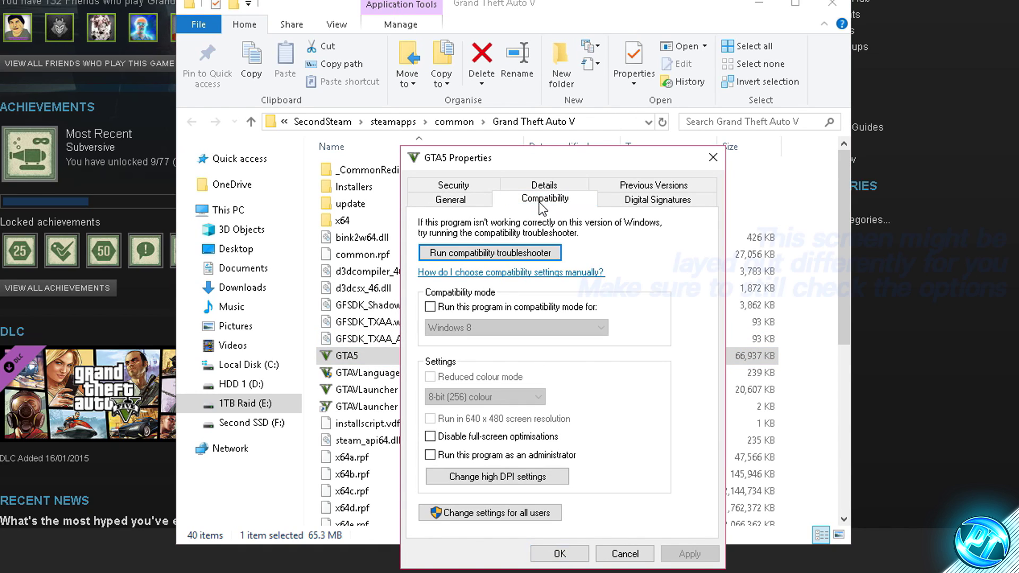
{"action": "left_click", "coordinate": [452, 437]}
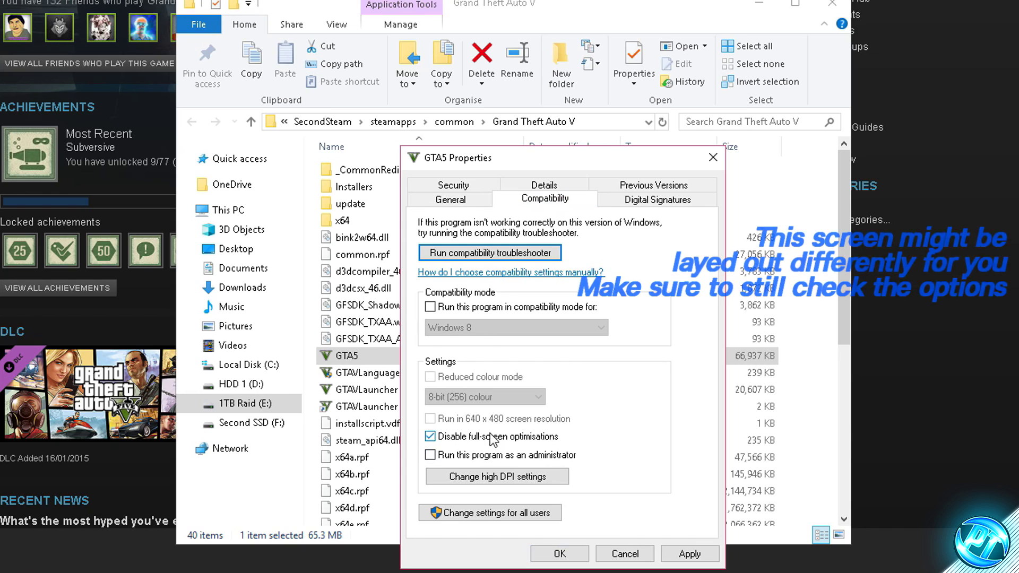
- Override GTA5's high DPI scaling behaviour with scaling performed by Application, and apply the compatibility settings
{"action": "left_click", "coordinate": [528, 477]}
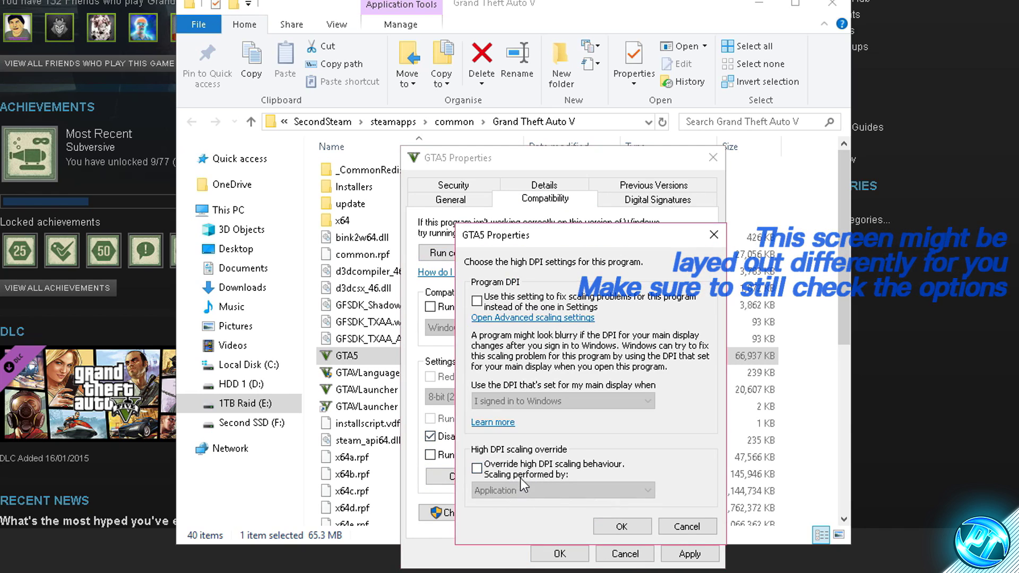
{"action": "left_click", "coordinate": [504, 468]}
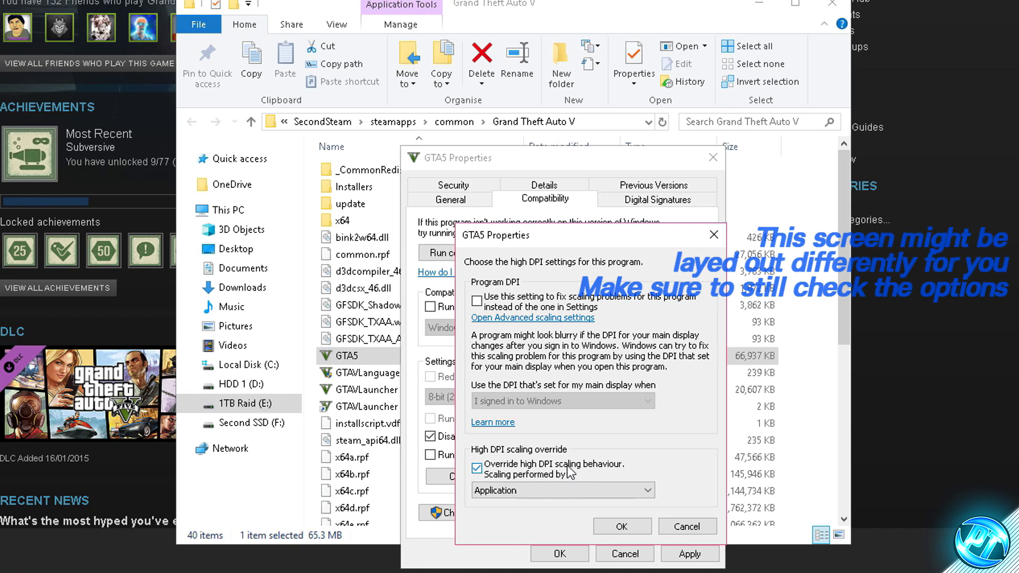
{"action": "left_click", "coordinate": [623, 525]}
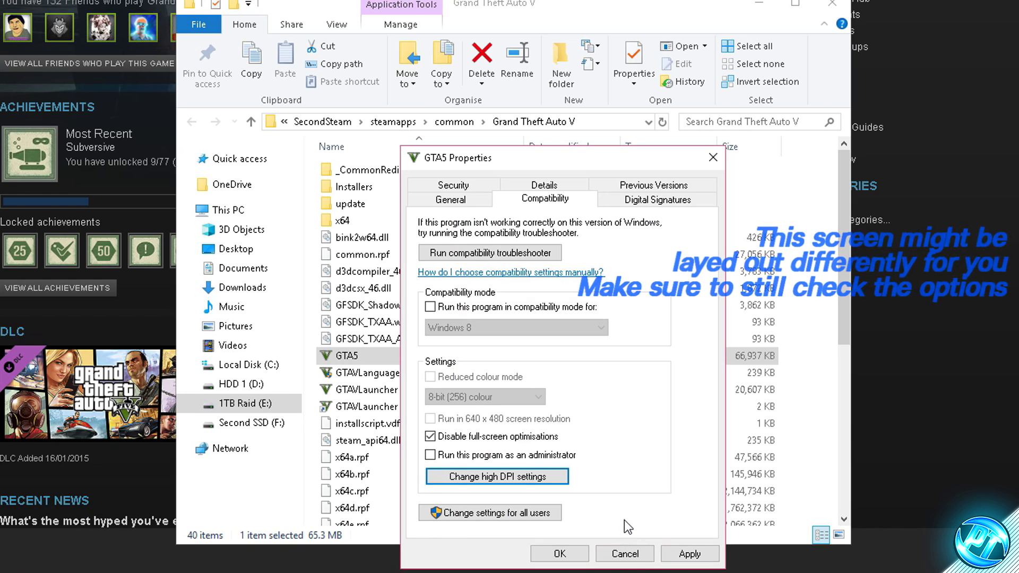
{"action": "left_click", "coordinate": [671, 551]}
{"action": "left_click", "coordinate": [555, 552]}
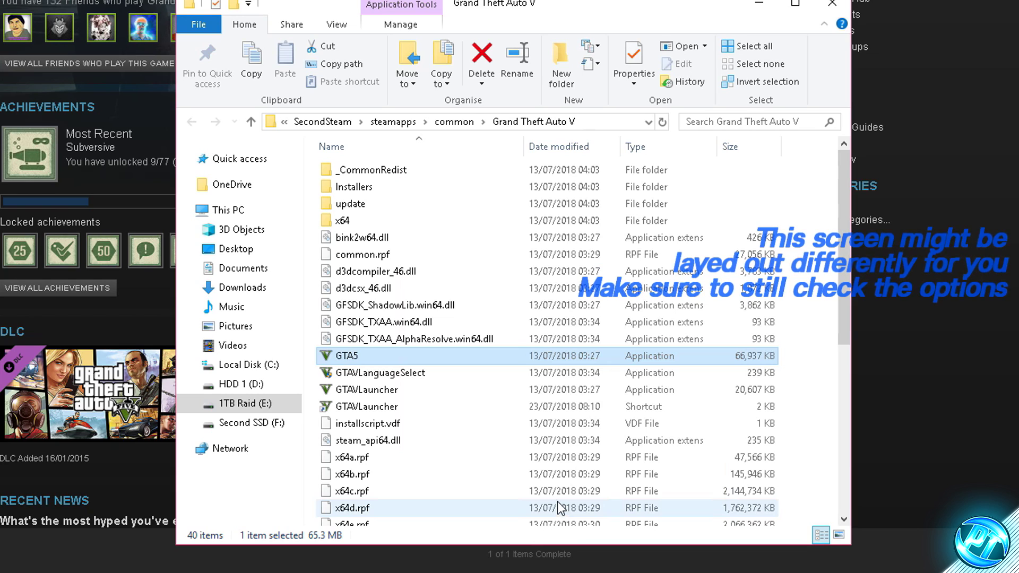
- View the properties of the GTAVLauncher shortcut, dismiss them, and close the game folder
{"action": "left_click", "coordinate": [425, 377]}
{"action": "key", "text": "alt+Return"}
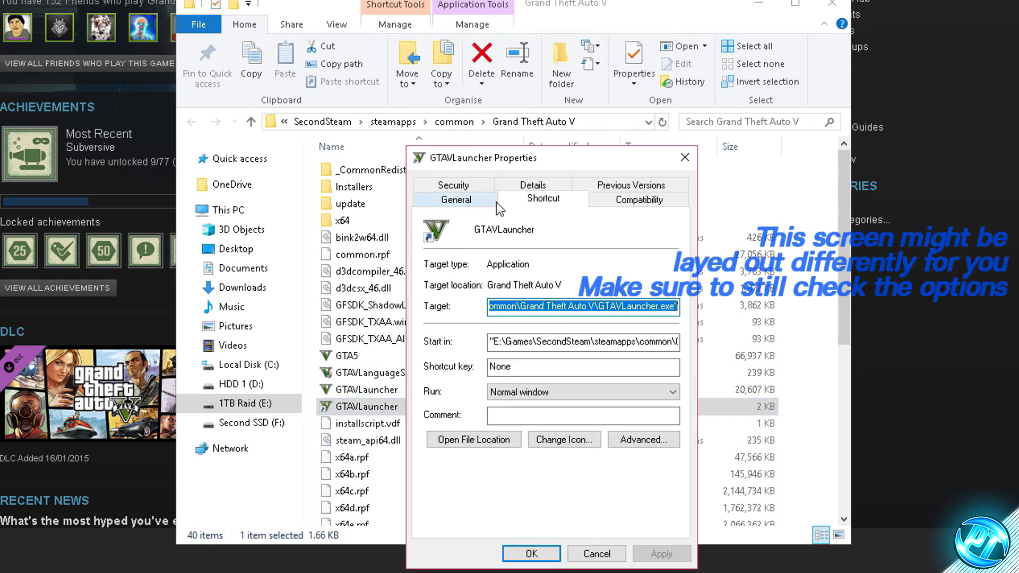
{"action": "left_click", "coordinate": [535, 552]}
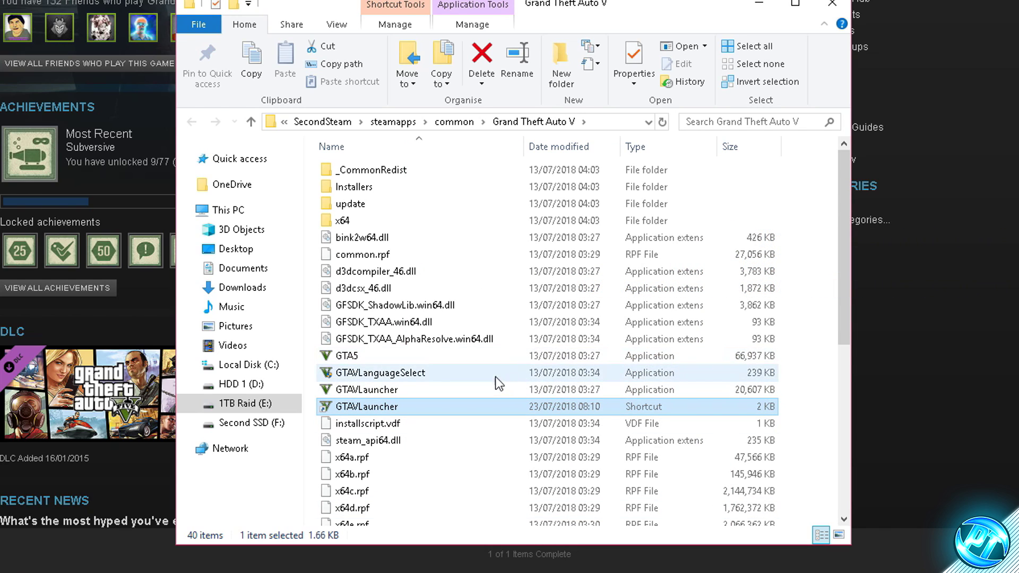
{"action": "left_click", "coordinate": [847, 4]}
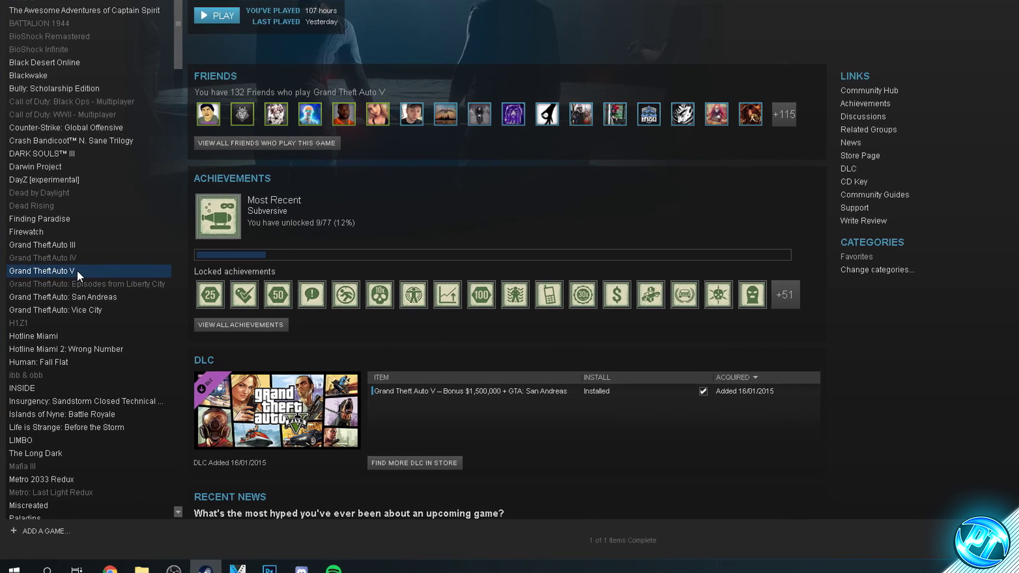
- Disable the Steam Overlay while in-game in Grand Theft Auto V's Steam properties and close them
{"action": "right_click", "coordinate": [63, 316]}
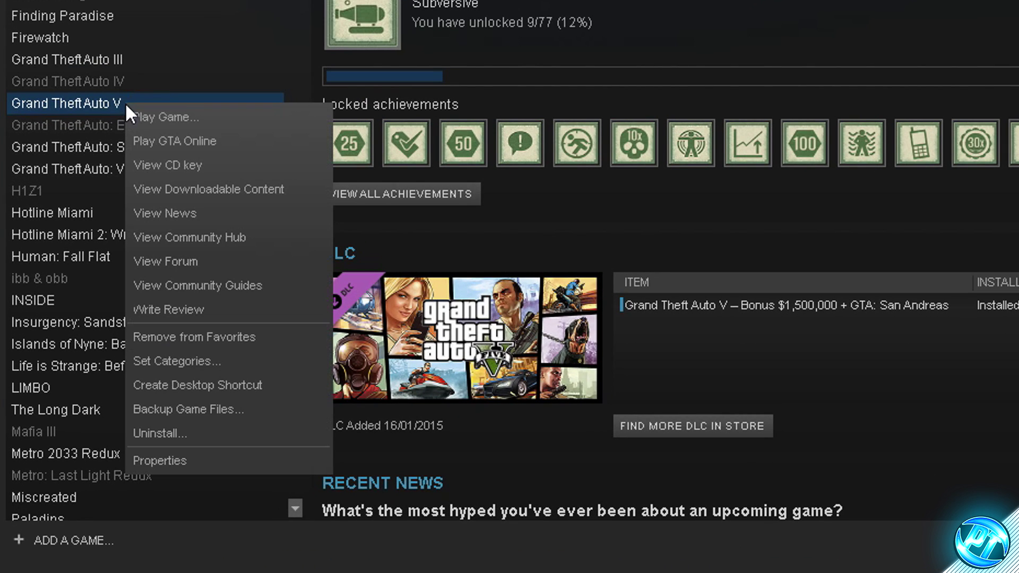
{"action": "left_click", "coordinate": [160, 460]}
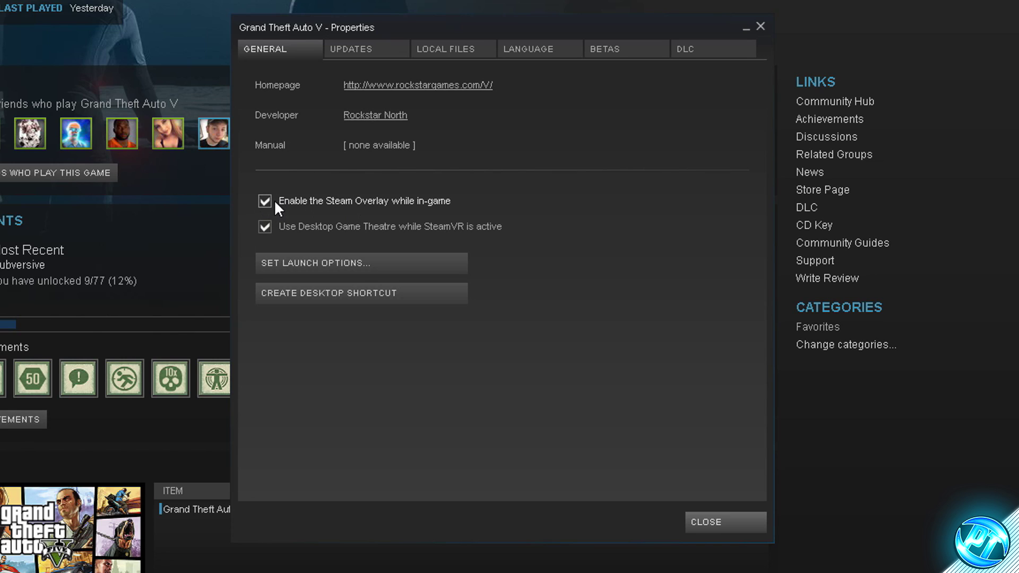
{"action": "left_click", "coordinate": [265, 200]}
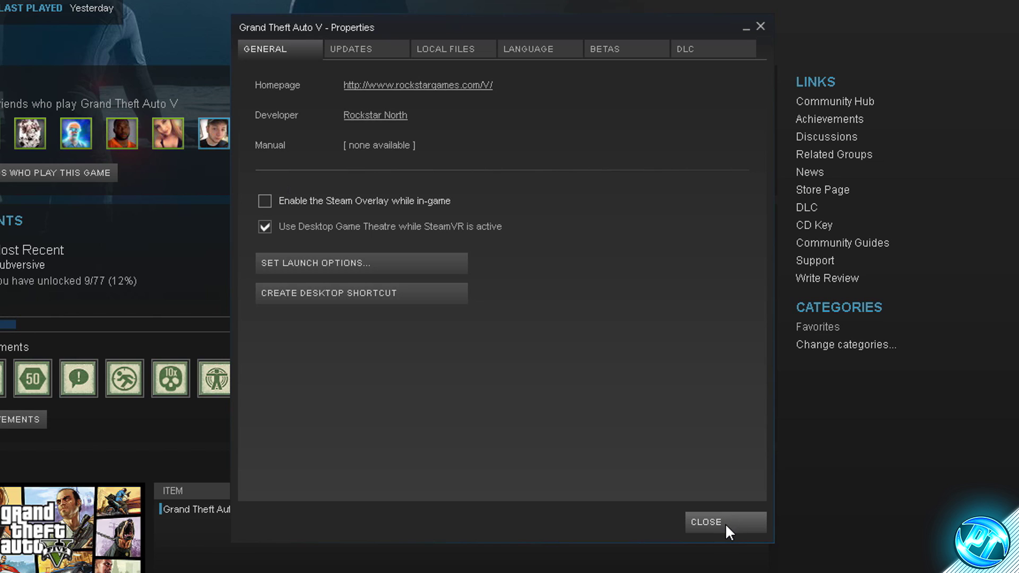
{"action": "left_click", "coordinate": [724, 523]}
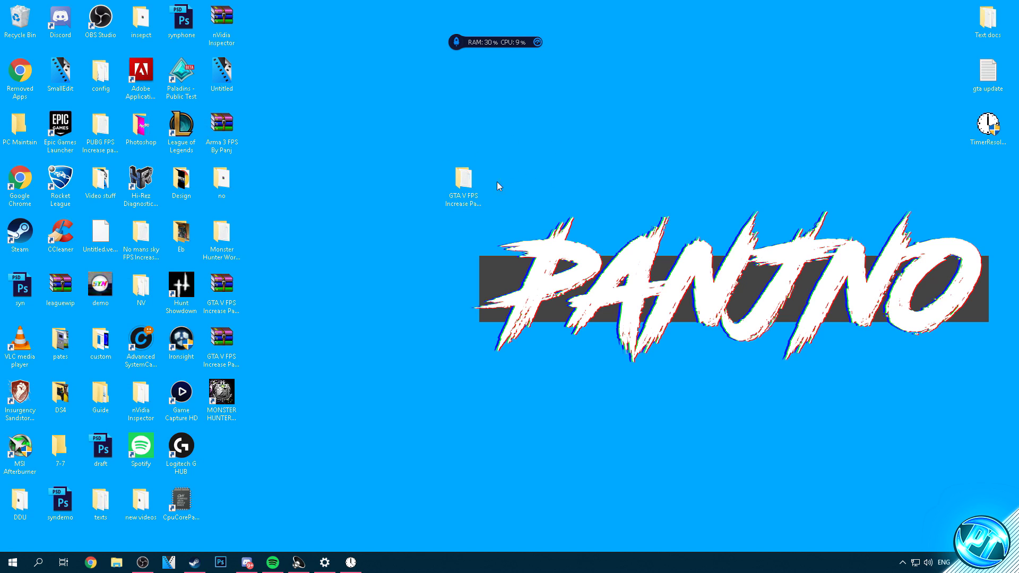
- Open the Configs folder of the FPS Increase Pack and look through the high end, low, medium and ultra low config folders
{"action": "double_click", "coordinate": [463, 180]}
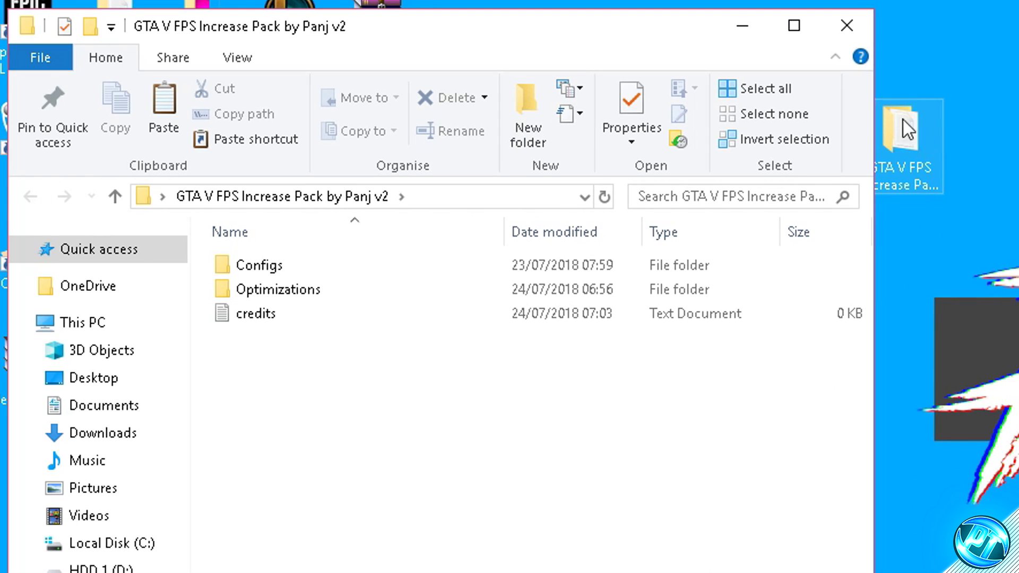
{"action": "double_click", "coordinate": [294, 266]}
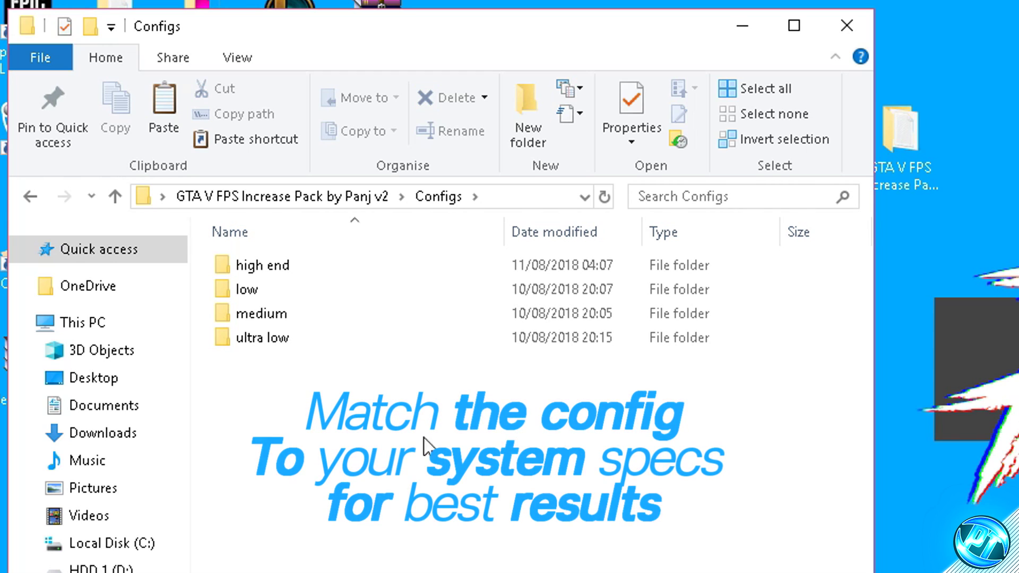
{"action": "left_click", "coordinate": [289, 274]}
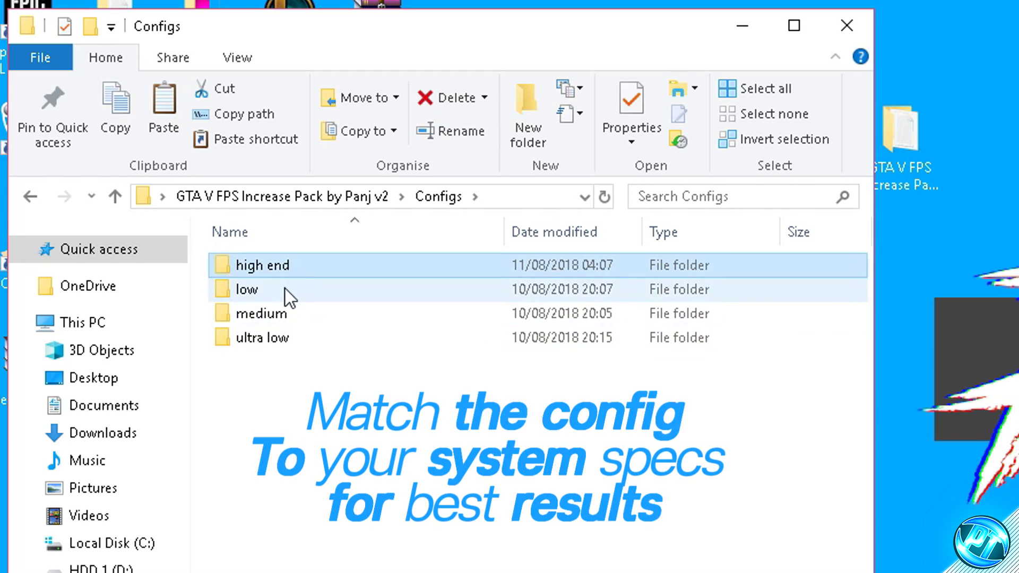
{"action": "left_click", "coordinate": [285, 289]}
{"action": "left_click", "coordinate": [305, 316]}
{"action": "left_click", "coordinate": [306, 342]}
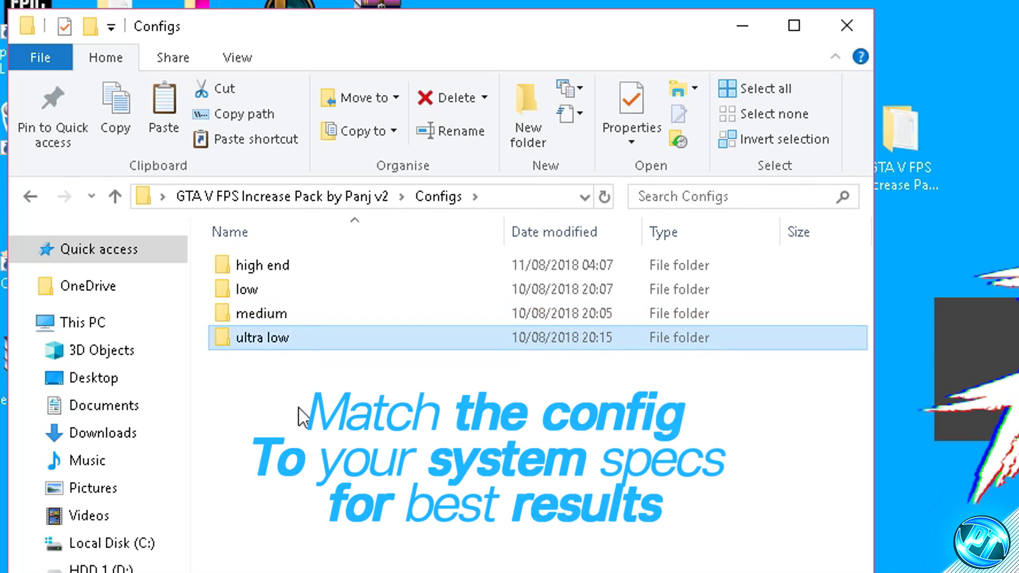
{"action": "left_click", "coordinate": [298, 415]}
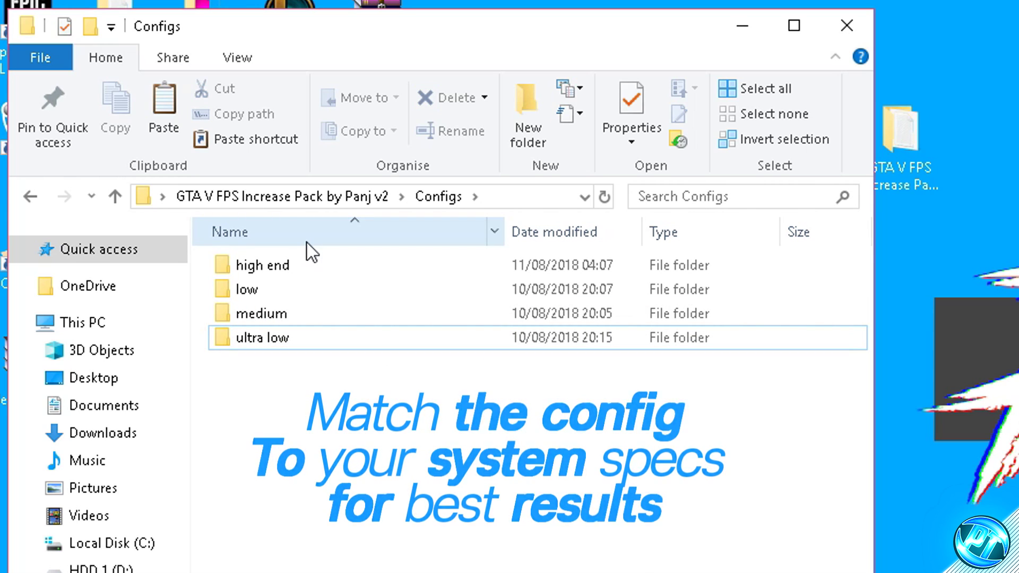
{"action": "left_click", "coordinate": [316, 310]}
{"action": "left_click", "coordinate": [278, 287]}
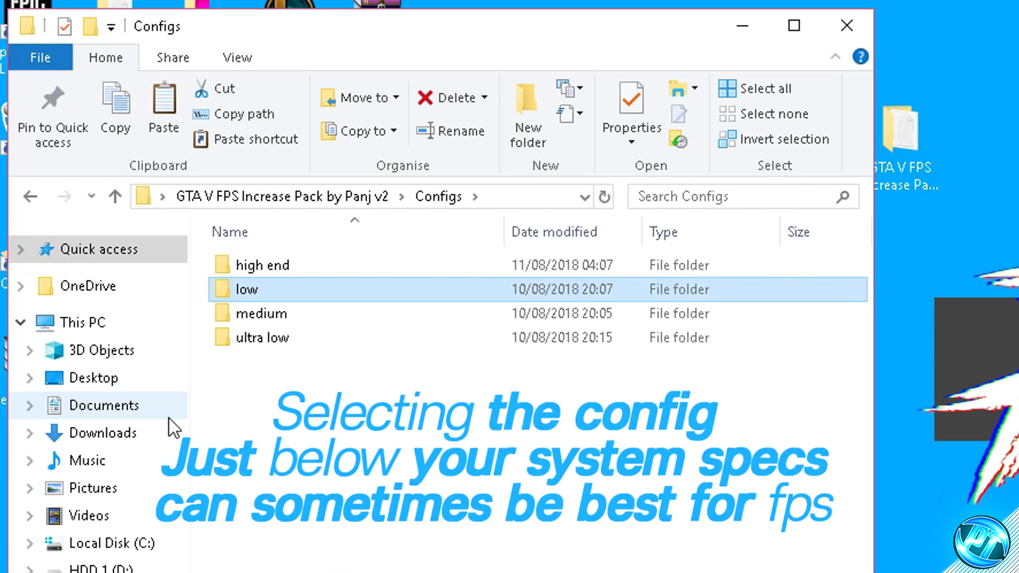
{"action": "mouse_move", "coordinate": [355, 325]}
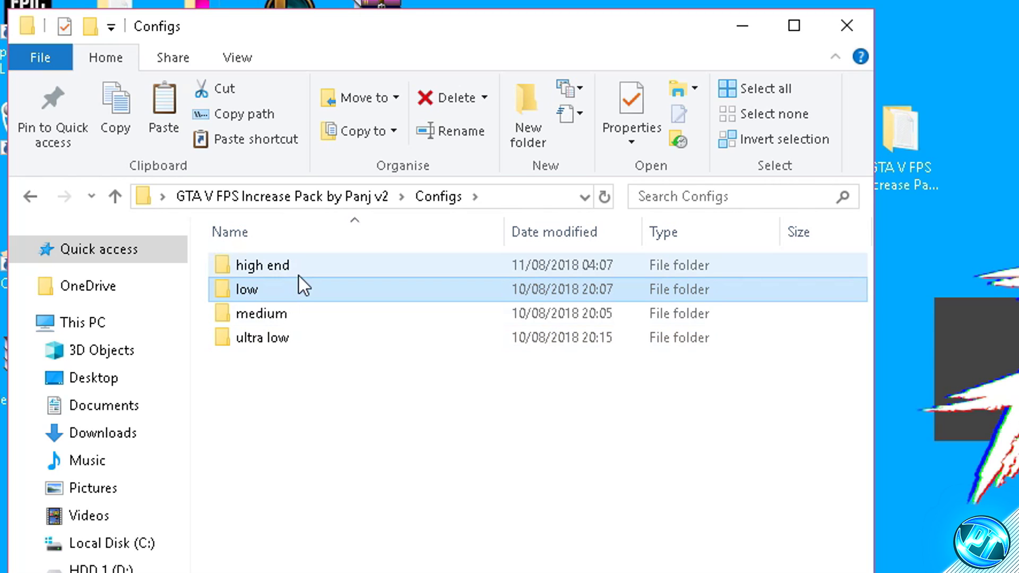
{"action": "mouse_move", "coordinate": [297, 269]}
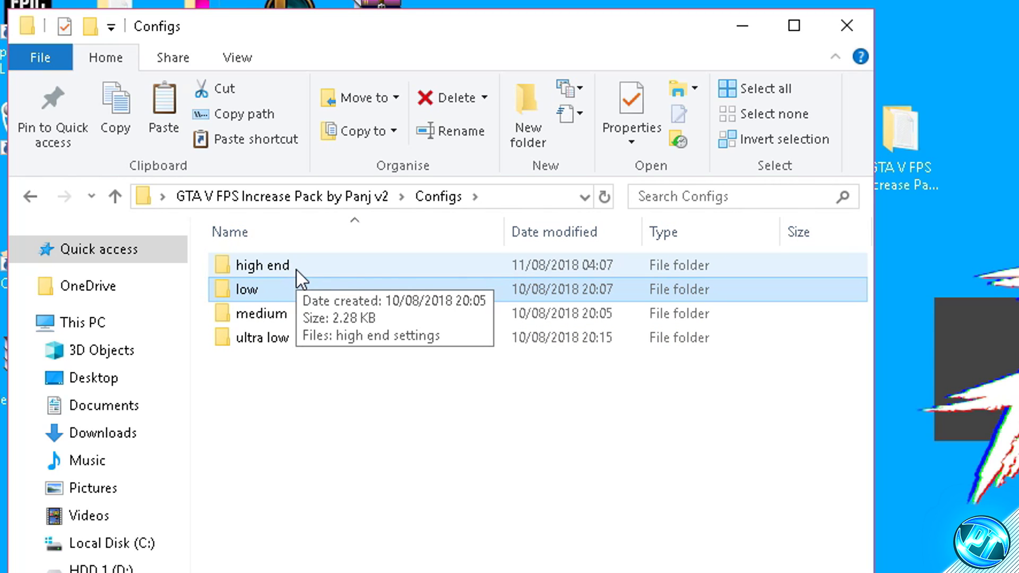
- Open the high end config folder and move its window aside to free space on the desktop
{"action": "left_click", "coordinate": [355, 265]}
{"action": "double_click", "coordinate": [348, 265]}
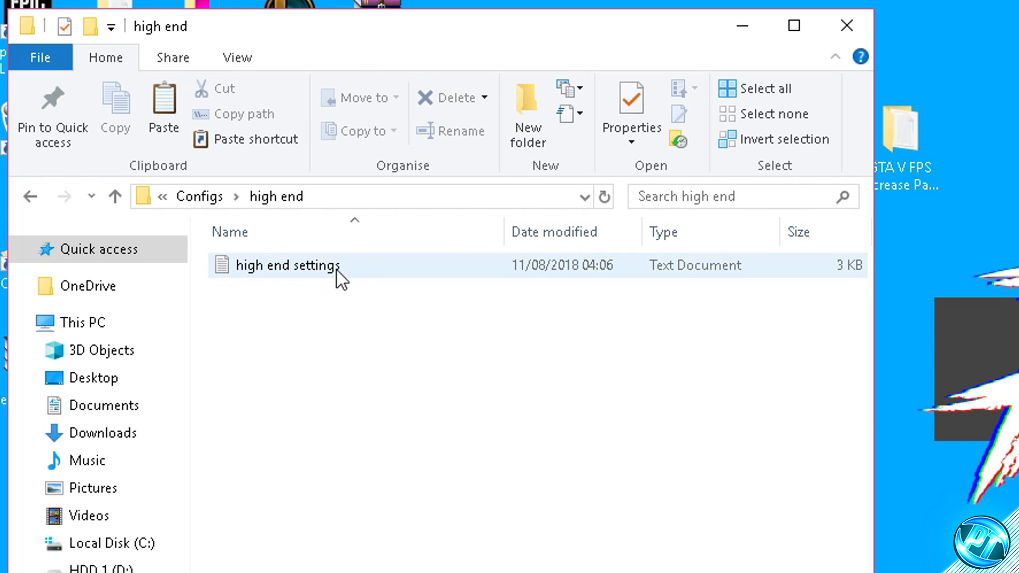
{"action": "mouse_move", "coordinate": [332, 274]}
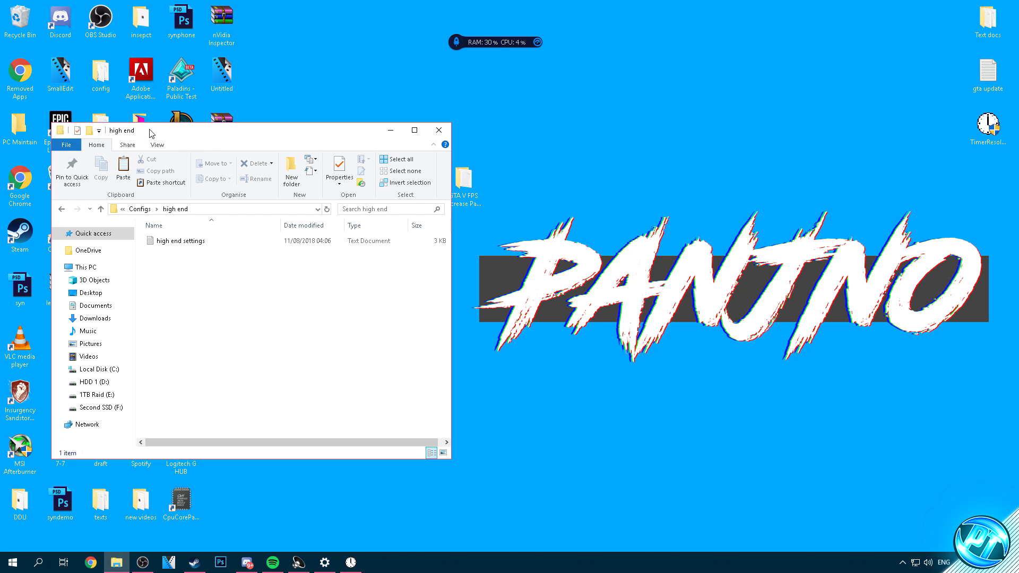
{"action": "left_click_drag", "start_coordinate": [152, 132], "coordinate": [677, 151]}
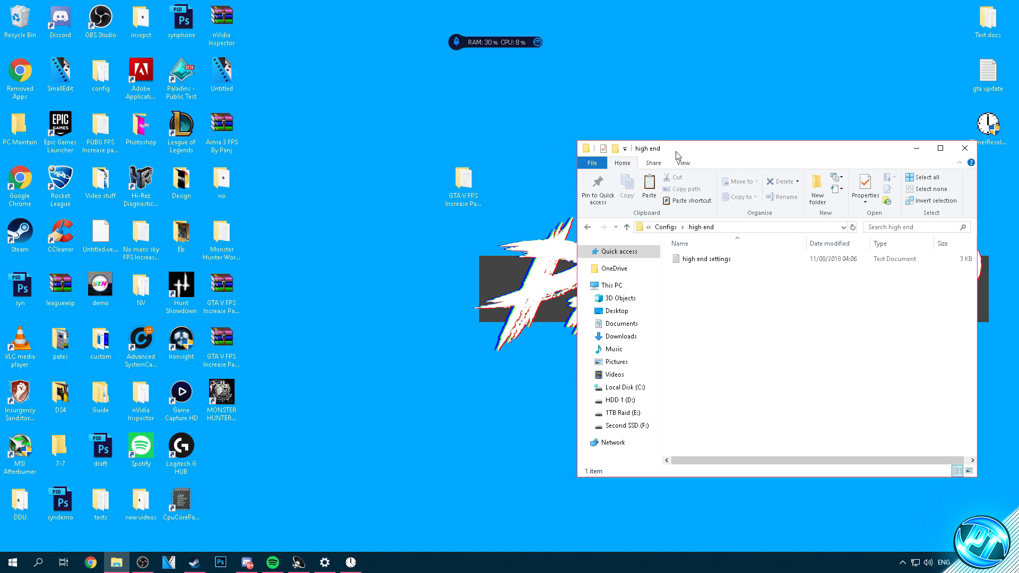
- Open a separate This PC window and browse to Documents > Rockstar Games > GTA V
{"action": "left_click", "coordinate": [13, 562]}
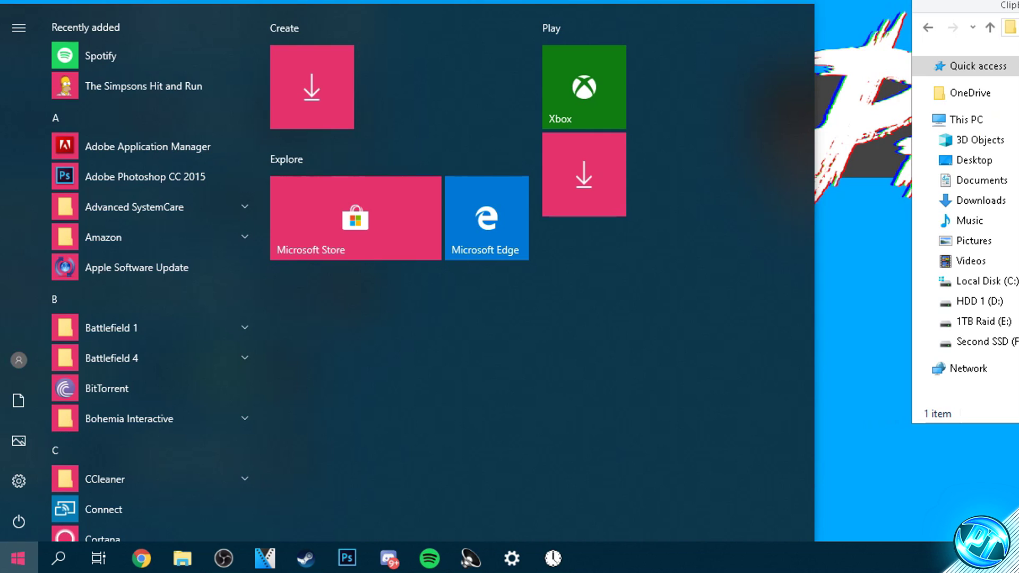
{"action": "type", "text": "this pc"}
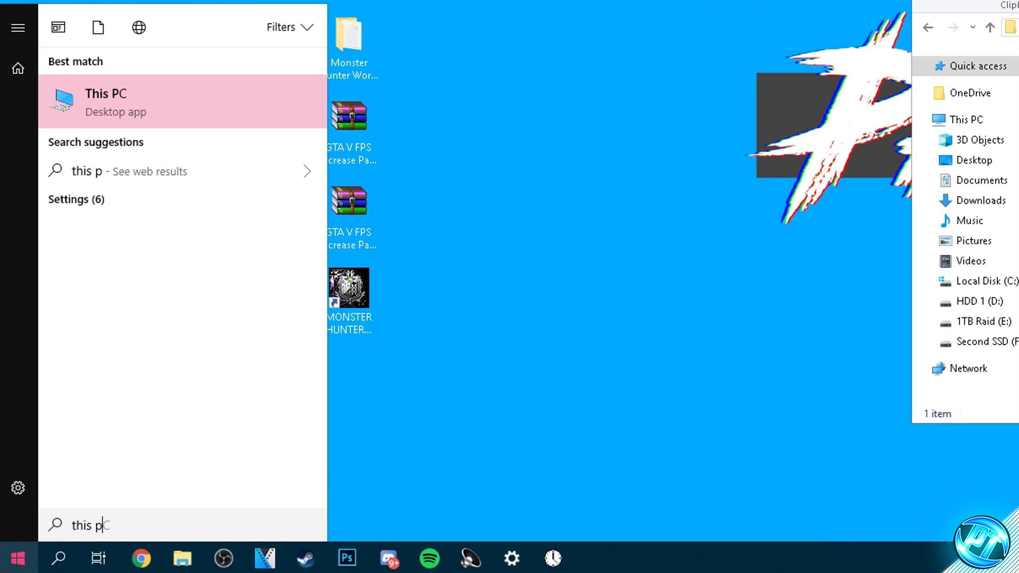
{"action": "left_click", "coordinate": [104, 104]}
{"action": "left_click_drag", "start_coordinate": [697, 162], "coordinate": [214, 139]}
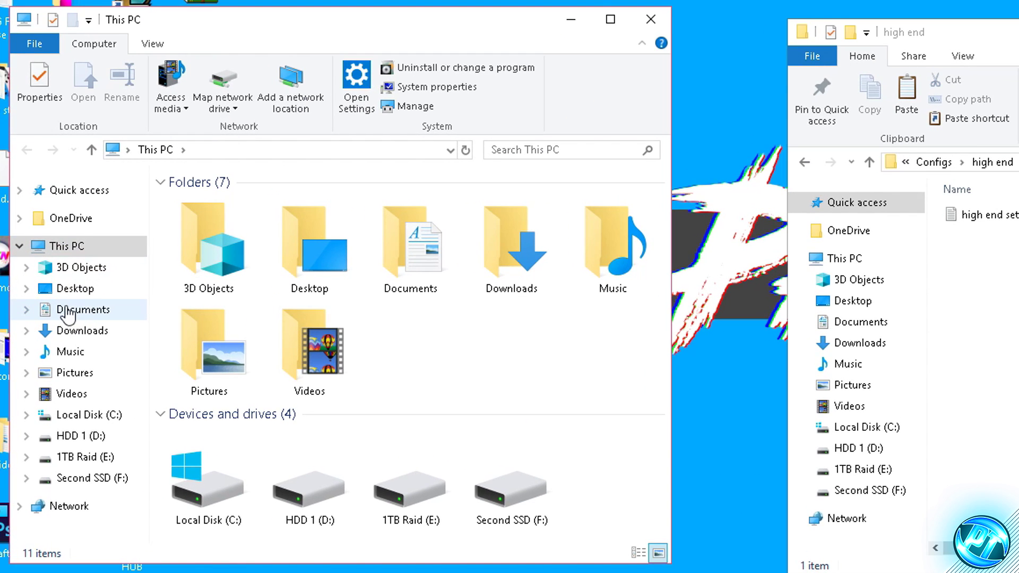
{"action": "left_click", "coordinate": [145, 316]}
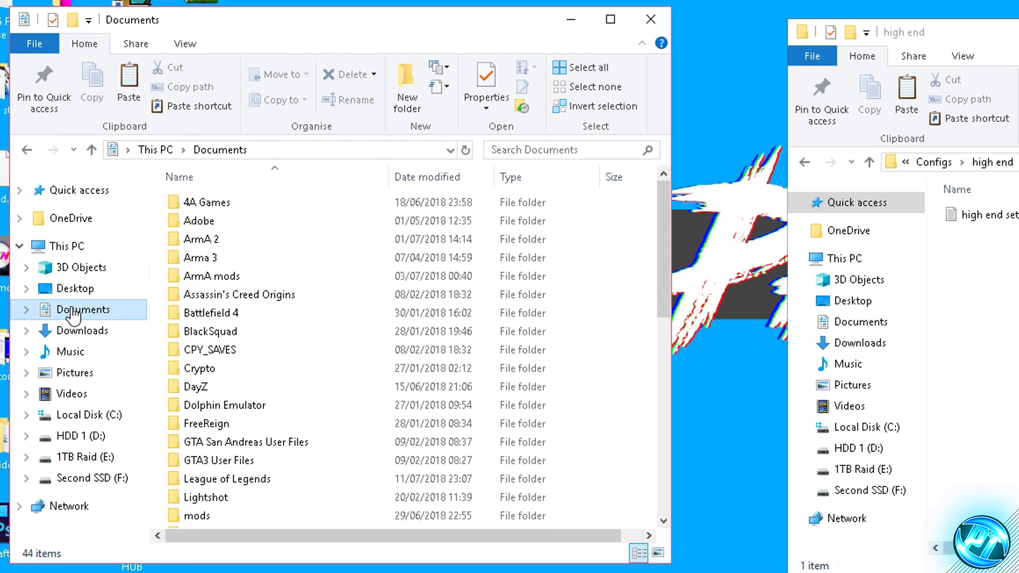
{"action": "left_click_drag", "start_coordinate": [658, 210], "coordinate": [651, 280]}
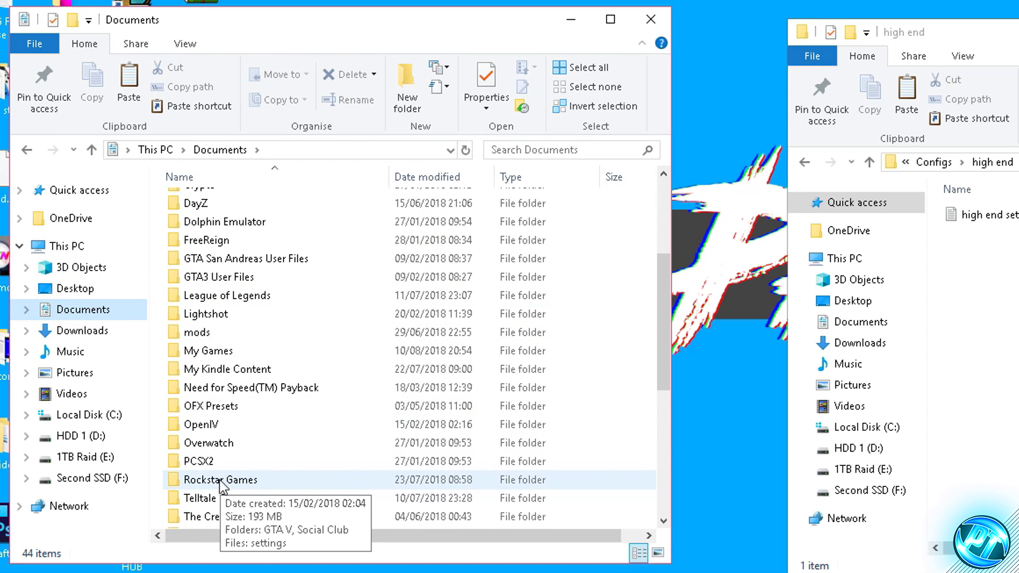
{"action": "double_click", "coordinate": [268, 480]}
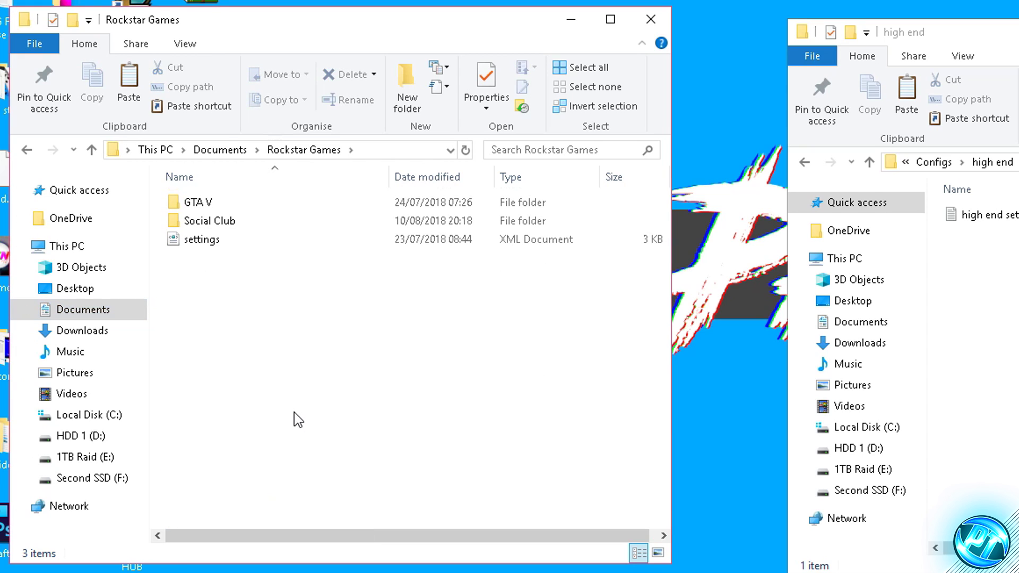
{"action": "double_click", "coordinate": [237, 203]}
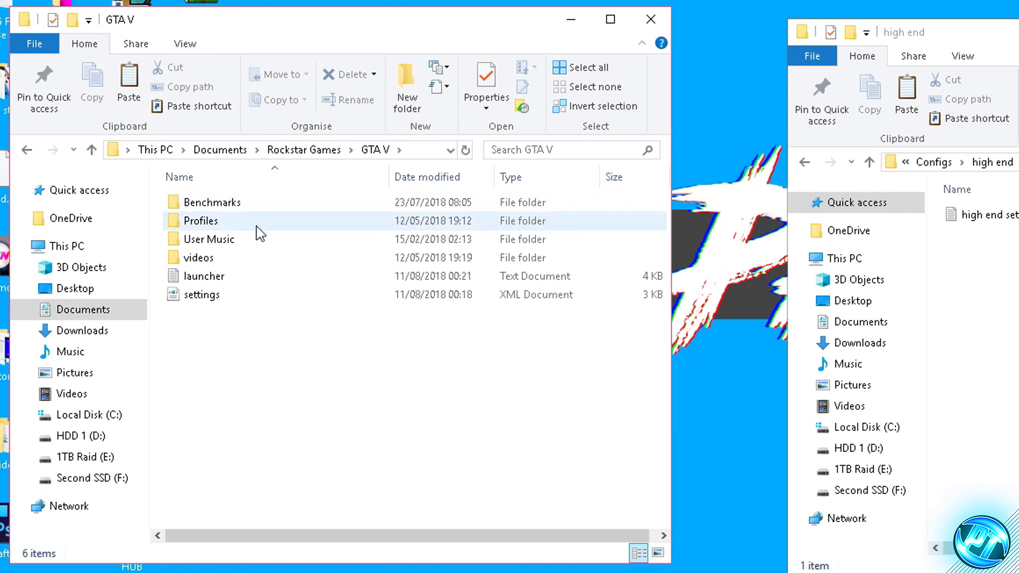
- Back up the GTA V settings XML file to the desktop and open the high end settings text file
{"action": "left_click", "coordinate": [239, 299]}
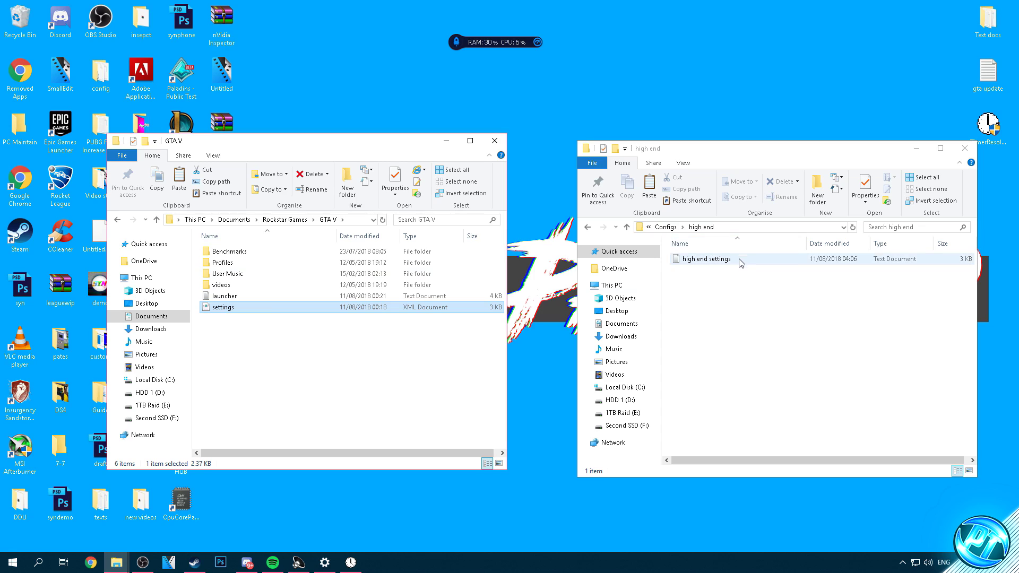
{"action": "left_click", "coordinate": [739, 263]}
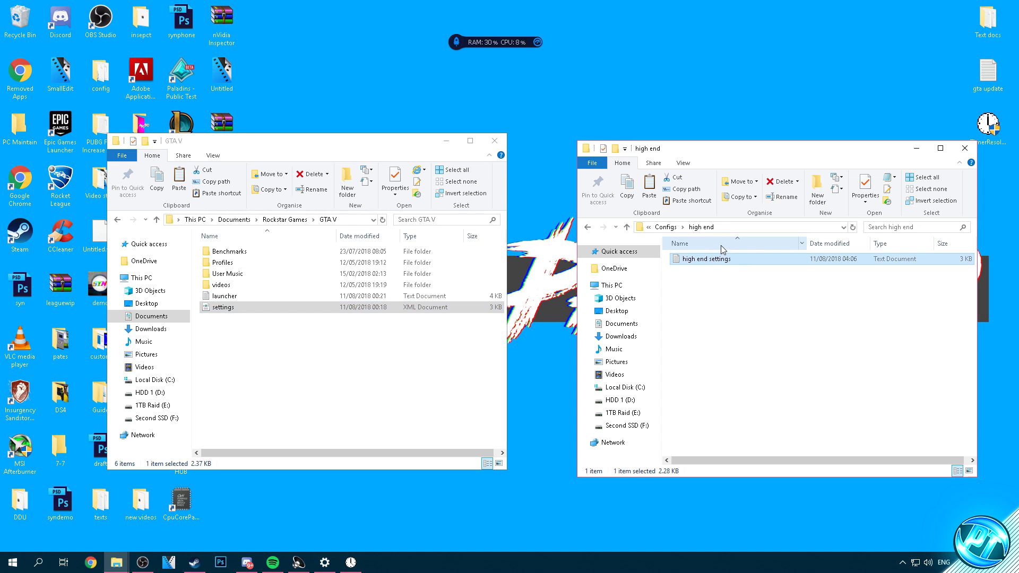
{"action": "left_click", "coordinate": [238, 312]}
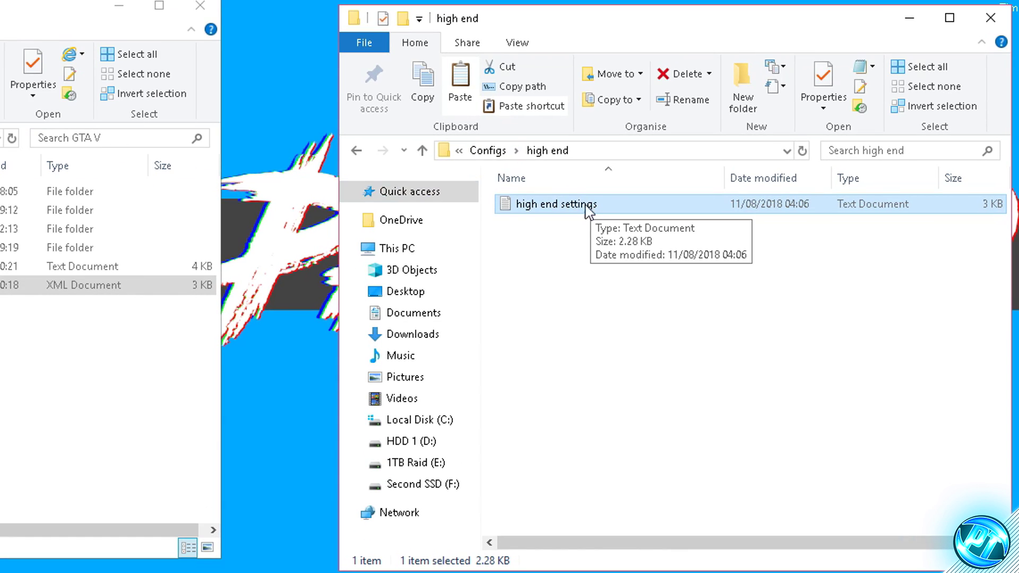
{"action": "double_click", "coordinate": [609, 208]}
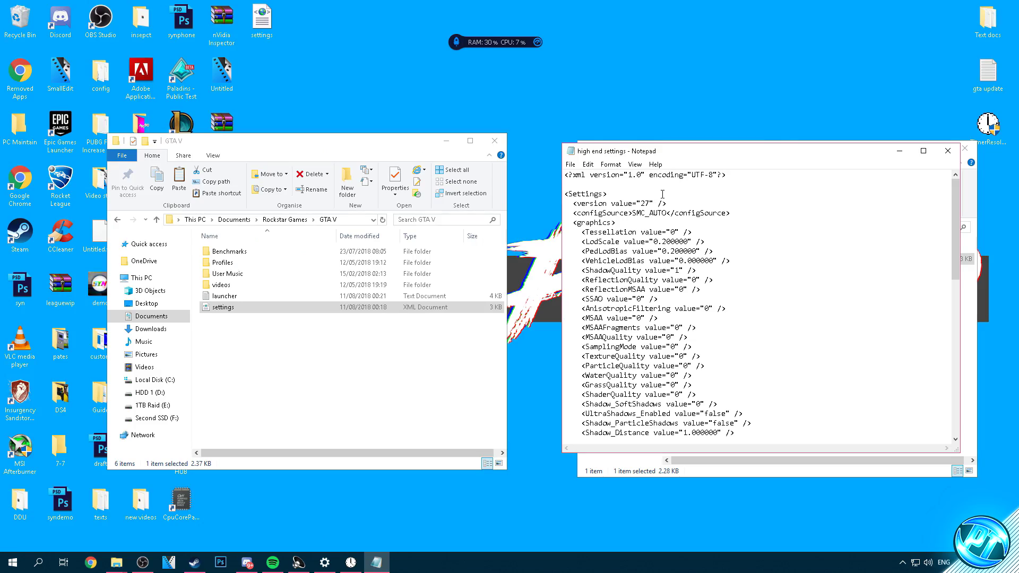
- Open the settings XML file from the GTA V folder with Notepad
{"action": "left_click", "coordinate": [244, 306]}
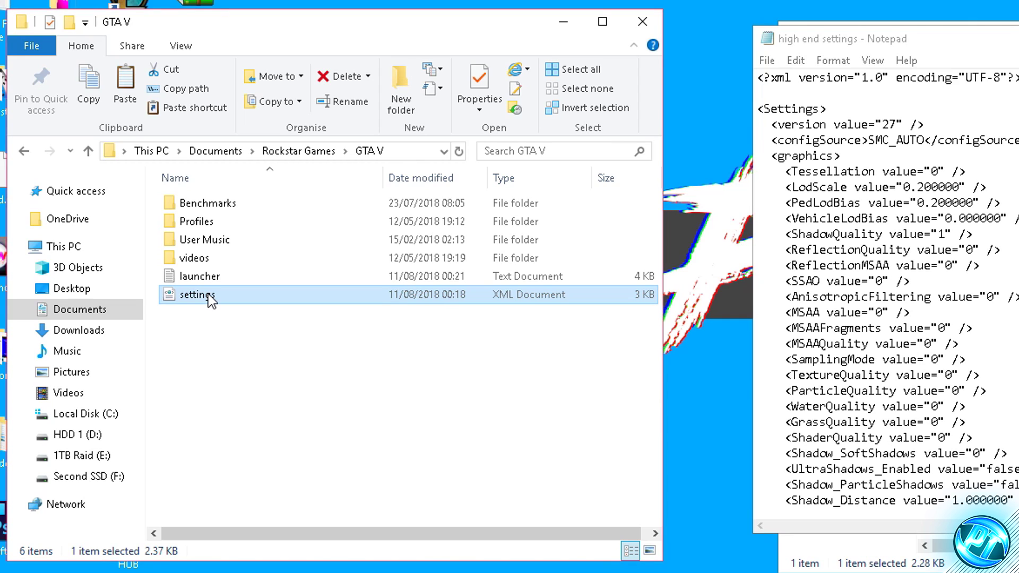
{"action": "right_click", "coordinate": [210, 299]}
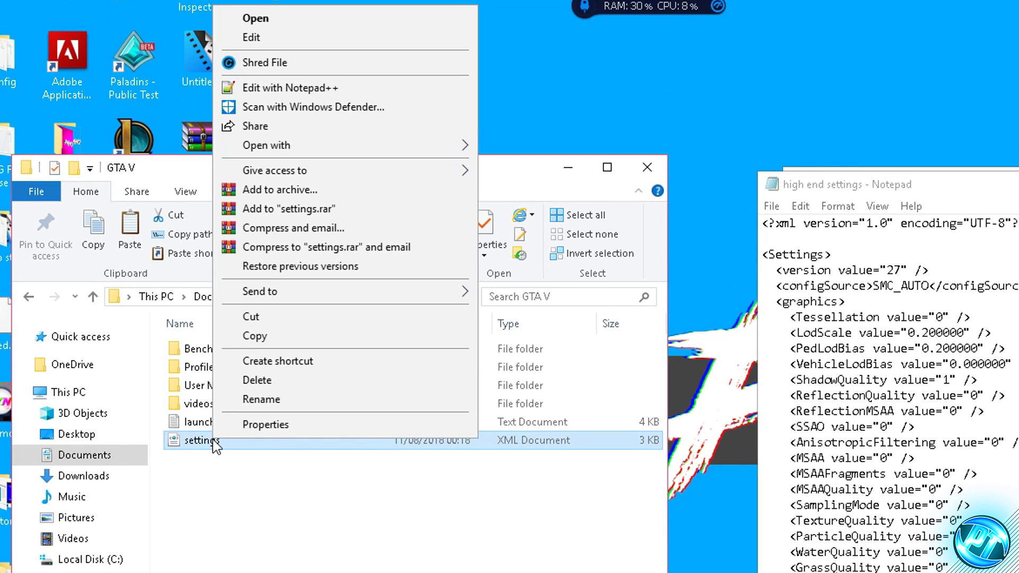
{"action": "mouse_move", "coordinate": [335, 147]}
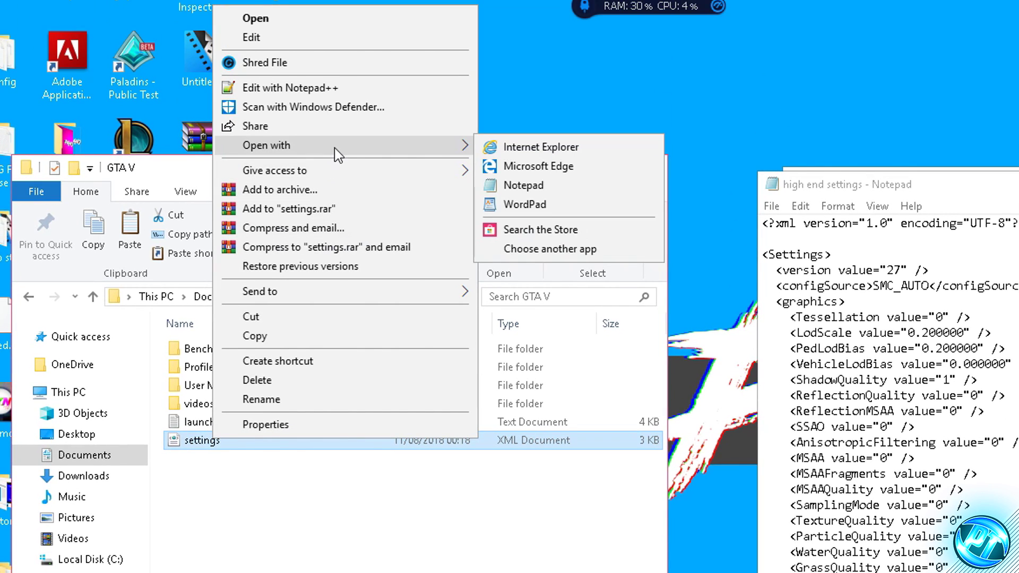
{"action": "left_click", "coordinate": [540, 186]}
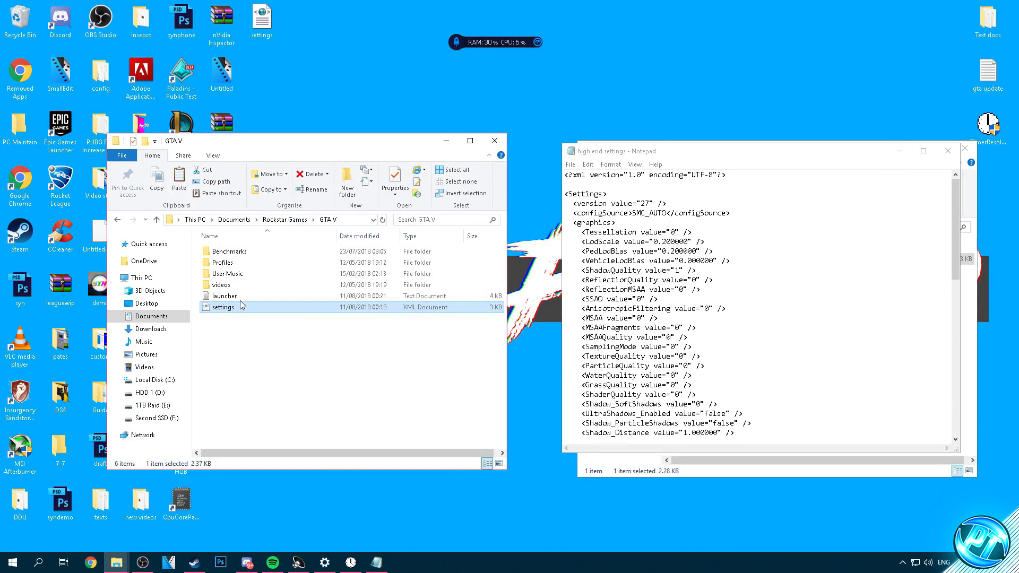
- Launch a blank Notepad, load the GTA V settings XML file into it, and place it beside the high end settings window
{"action": "left_click", "coordinate": [12, 562]}
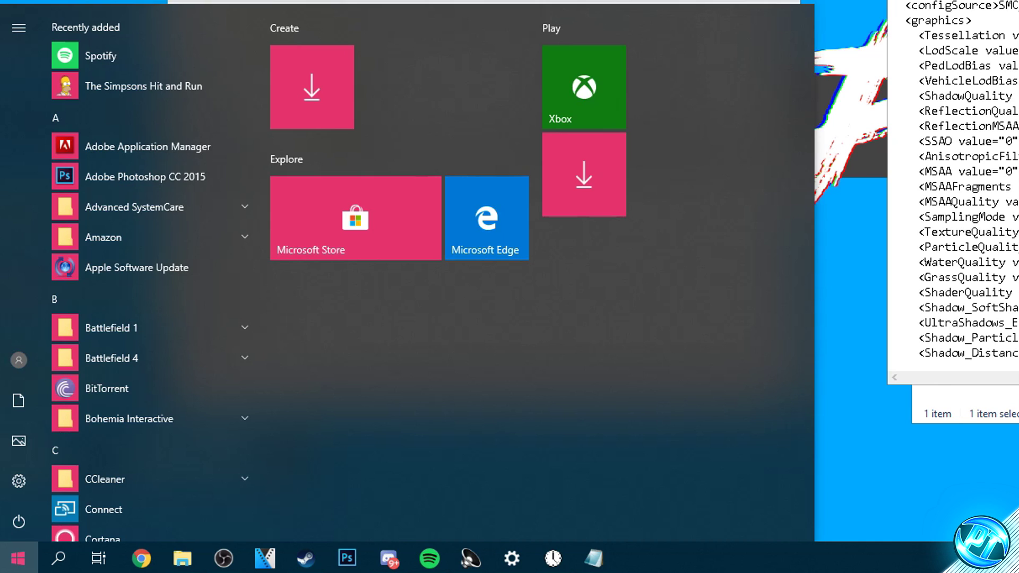
{"action": "type", "text": "notepad"}
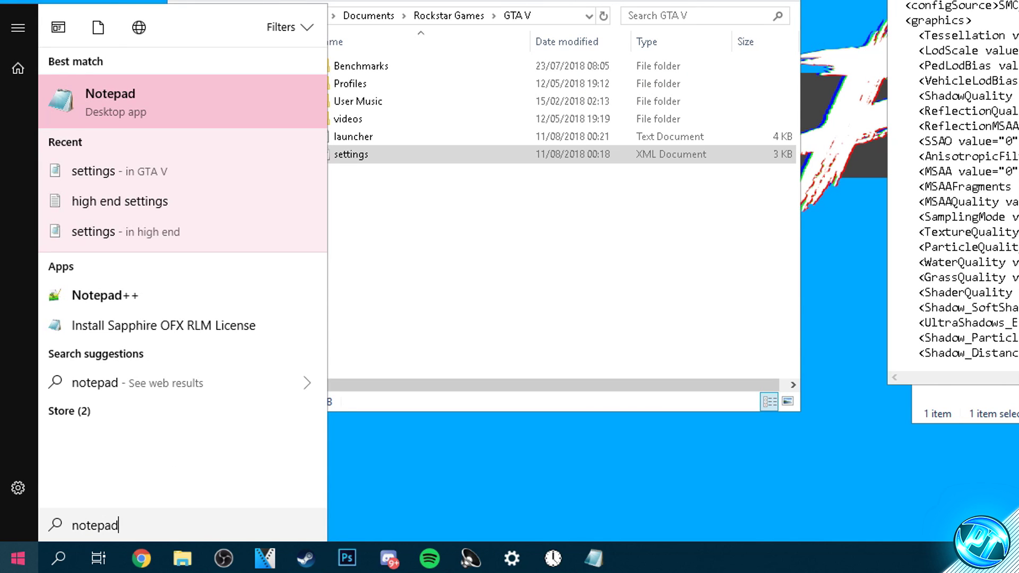
{"action": "key", "text": "Return"}
{"action": "left_click_drag", "start_coordinate": [203, 191], "coordinate": [364, 238]}
{"action": "left_click_drag", "start_coordinate": [223, 307], "coordinate": [403, 330]}
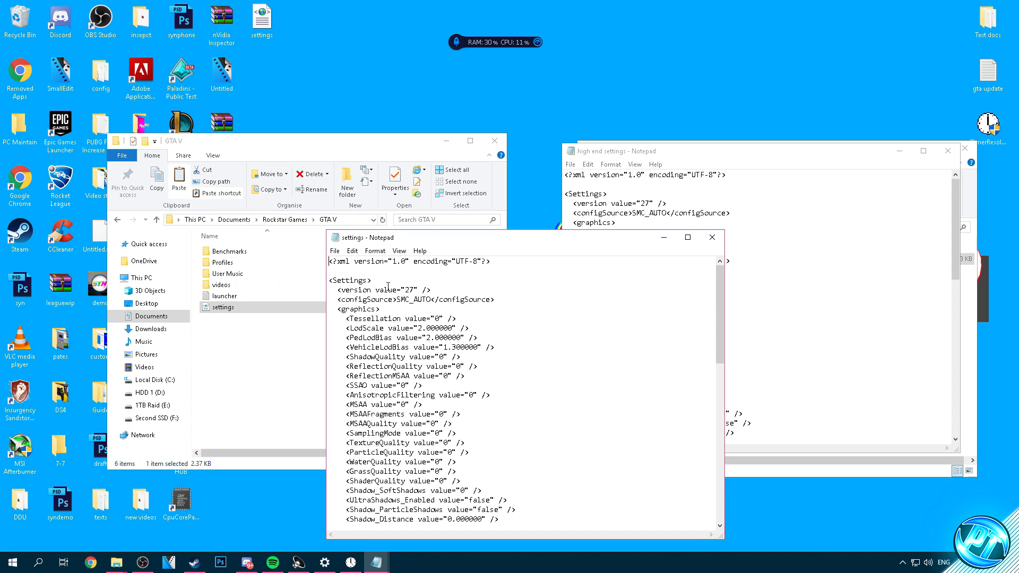
{"action": "left_click_drag", "start_coordinate": [359, 239], "coordinate": [178, 164]}
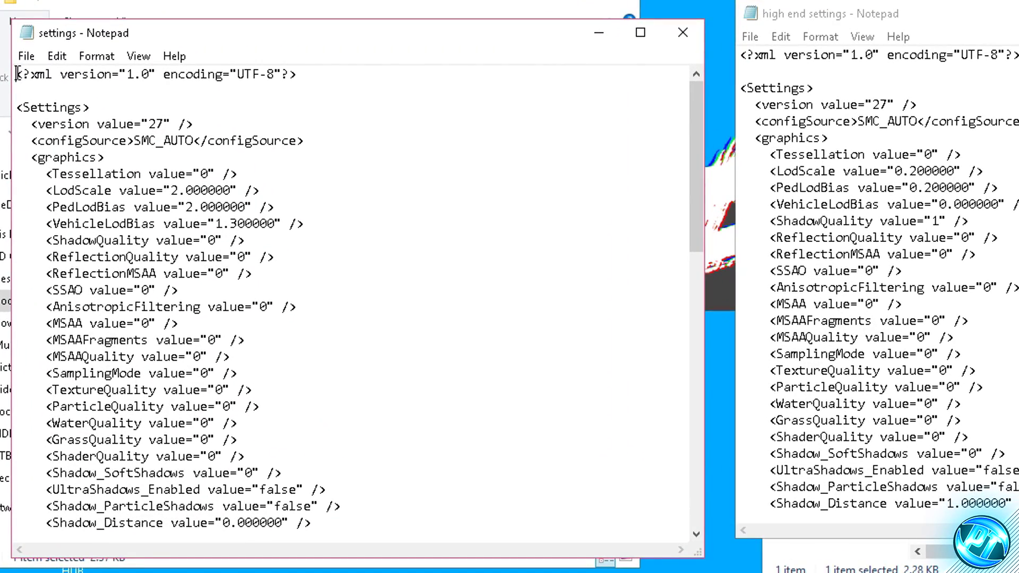
- Examine the settings file's contents, especially the closing video, VideoCardDescription and closing Settings lines
{"action": "left_click_drag", "start_coordinate": [149, 185], "coordinate": [161, 212]}
{"action": "left_click_drag", "start_coordinate": [37, 119], "coordinate": [165, 569]}
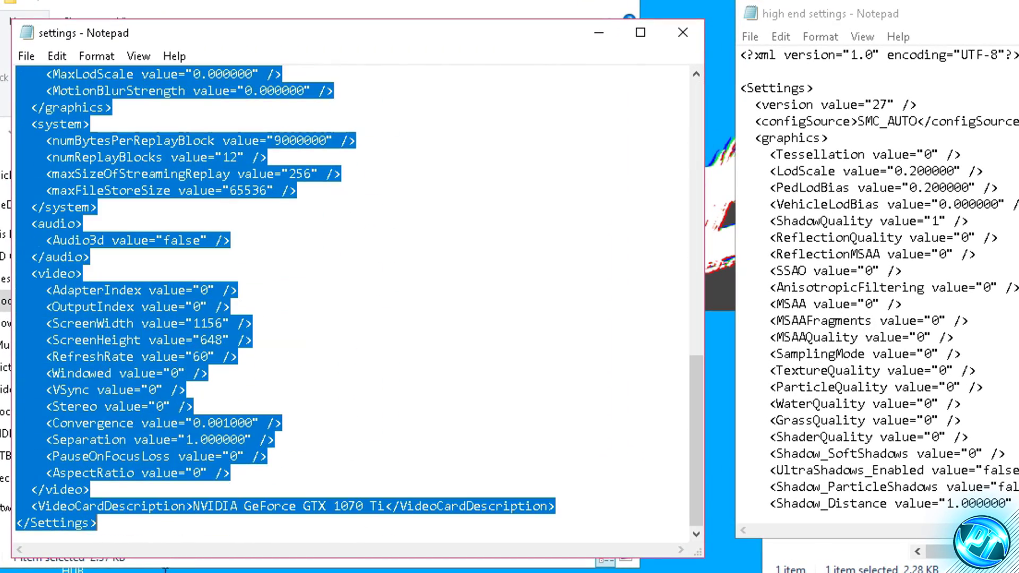
{"action": "left_click_drag", "start_coordinate": [15, 489], "coordinate": [103, 491]}
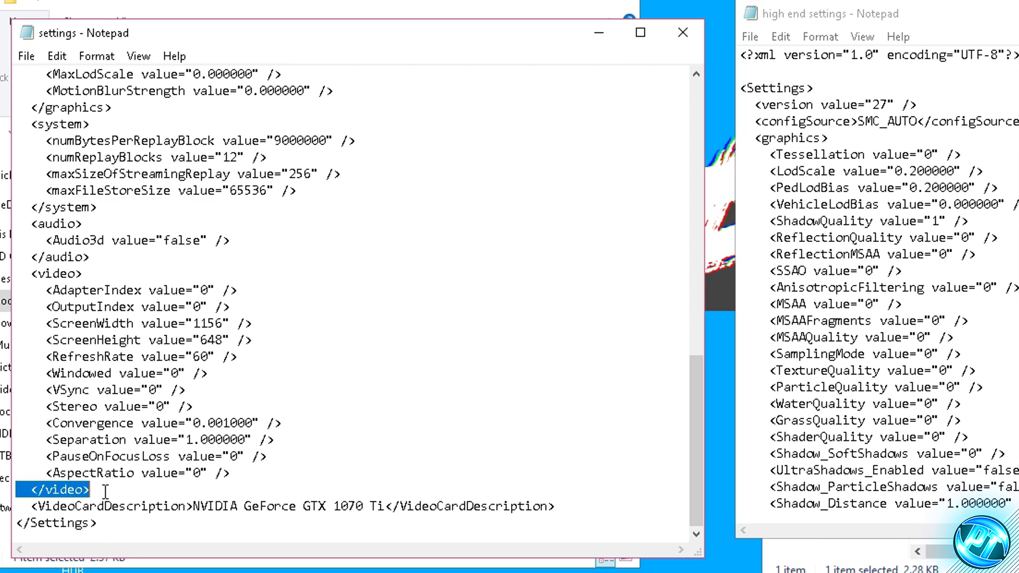
{"action": "left_click", "coordinate": [48, 500]}
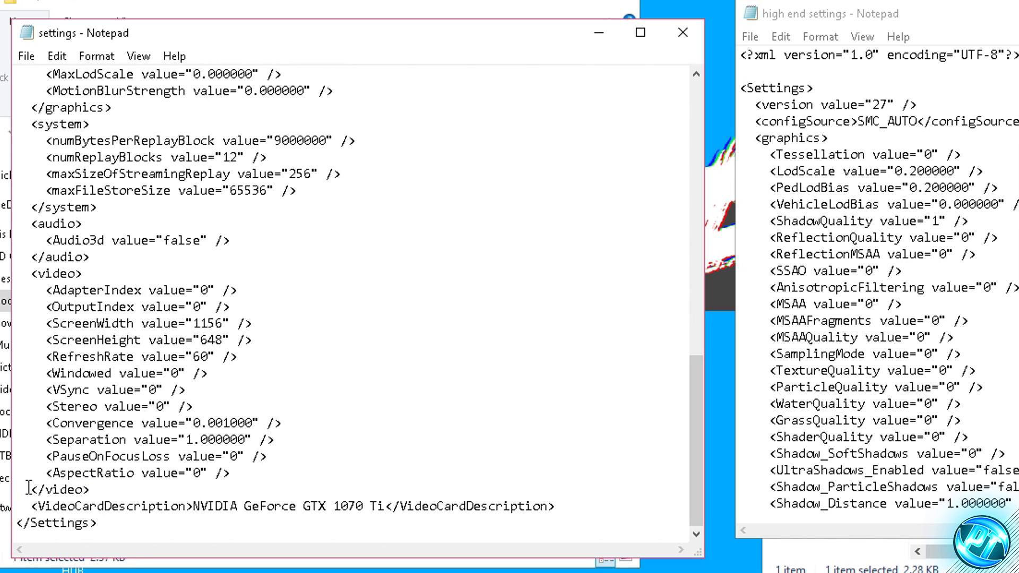
{"action": "left_click_drag", "start_coordinate": [30, 489], "coordinate": [178, 535]}
{"action": "left_click", "coordinate": [119, 523]}
{"action": "left_click_drag", "start_coordinate": [120, 522], "coordinate": [299, 499]}
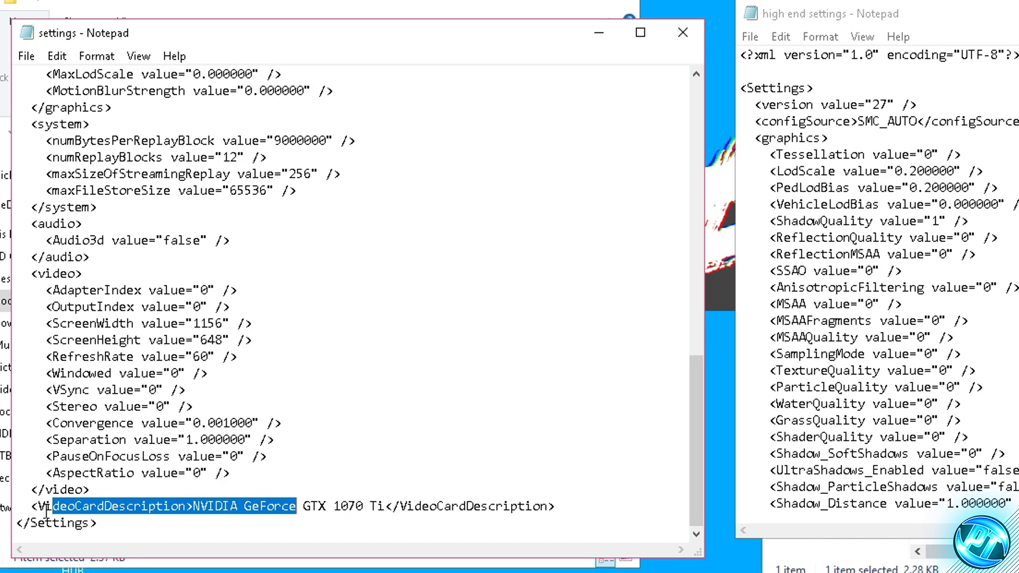
{"action": "left_click", "coordinate": [62, 519]}
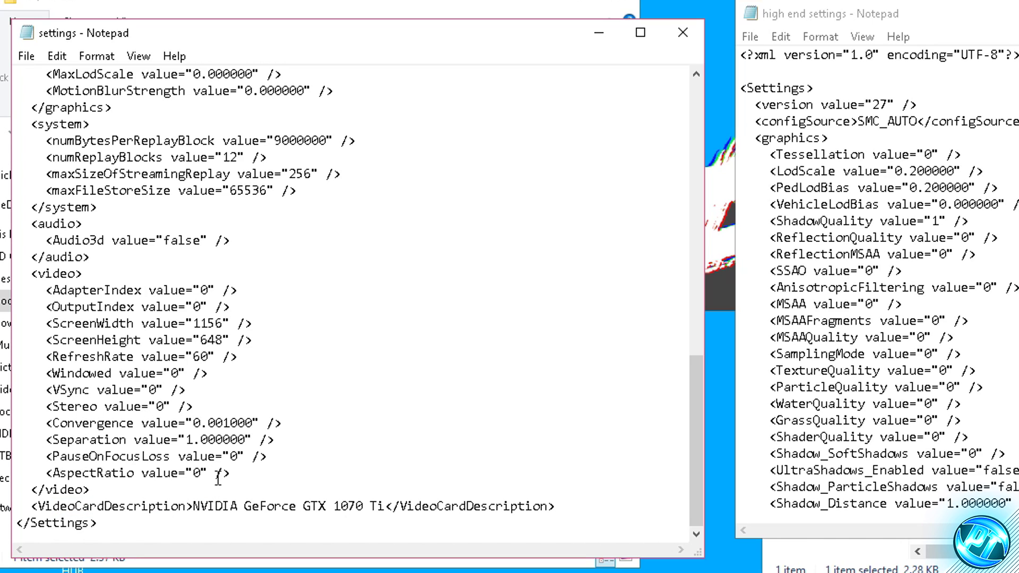
- Delete everything in the settings file from the XML header through the AspectRatio line, keeping the closing video, VideoCardDescription and Settings lines
{"action": "left_click_drag", "start_coordinate": [230, 474], "coordinate": [16, 474]}
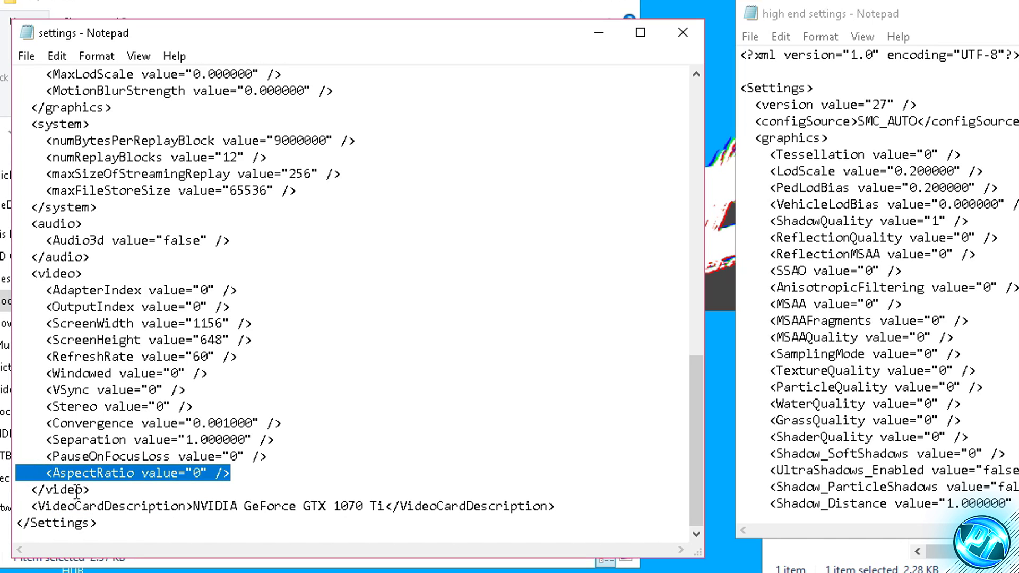
{"action": "left_click_drag", "start_coordinate": [231, 474], "coordinate": [2, 53]}
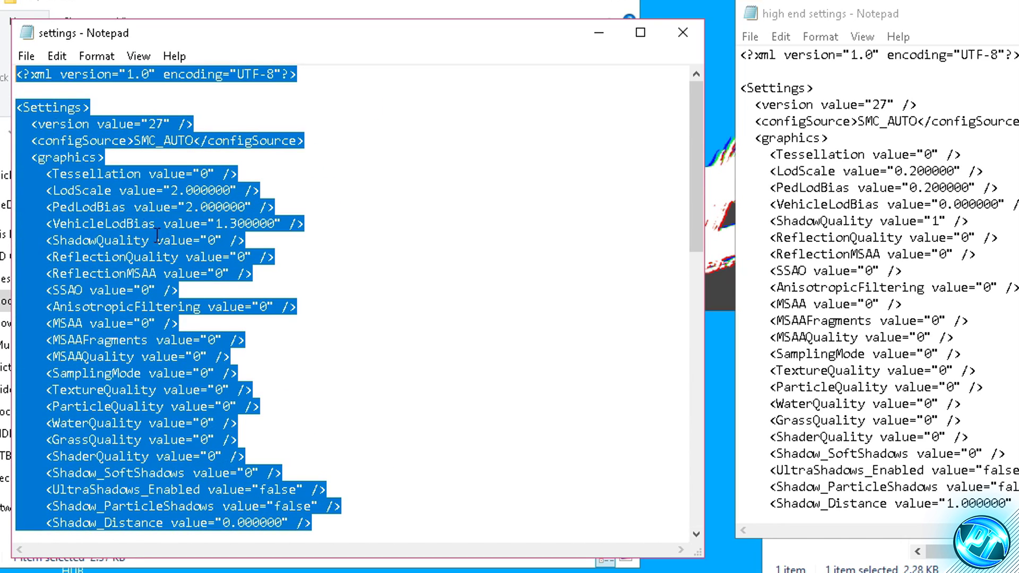
{"action": "key", "text": "Delete"}
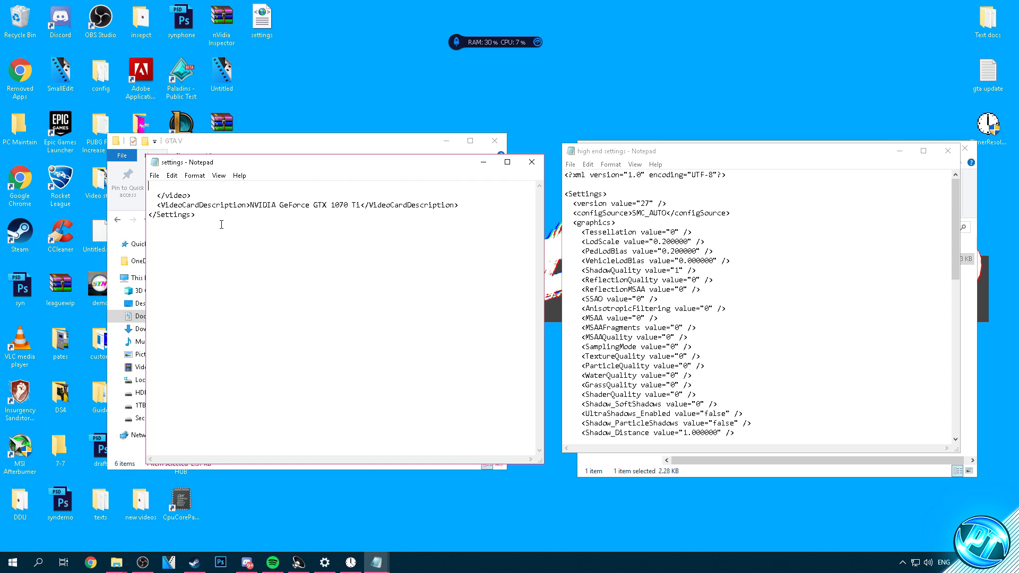
- Copy everything in the high end settings file through the AspectRatio line and paste it above the closing video line in the game's settings file
{"action": "key", "text": "alt+Tab"}
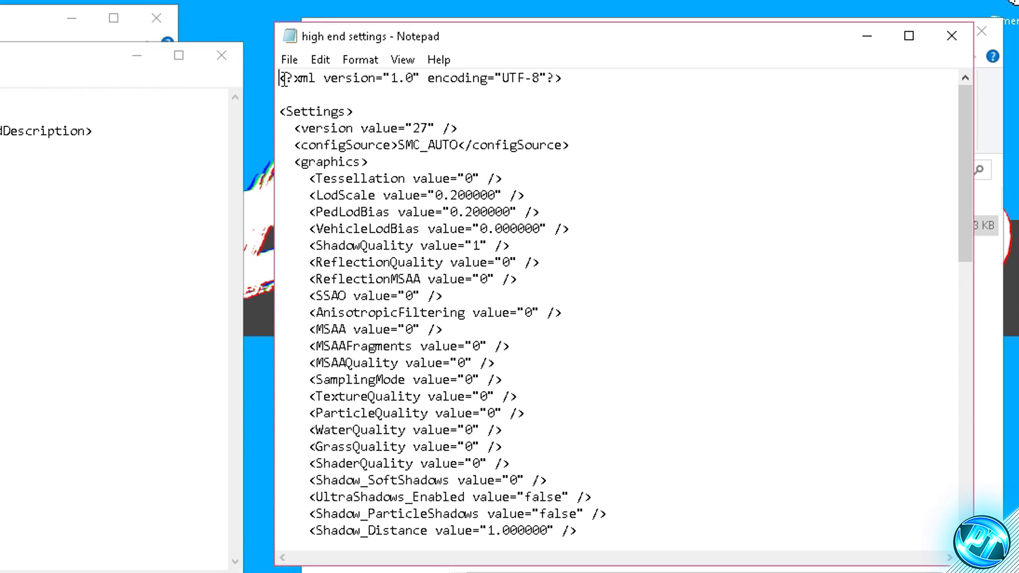
{"action": "left_click_drag", "start_coordinate": [283, 79], "coordinate": [533, 571]}
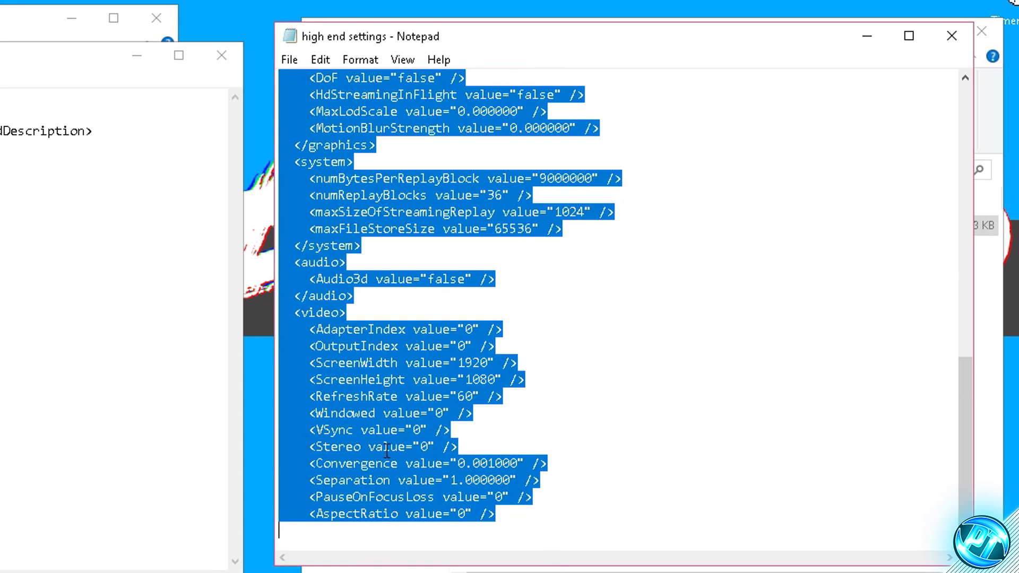
{"action": "right_click", "coordinate": [390, 353]}
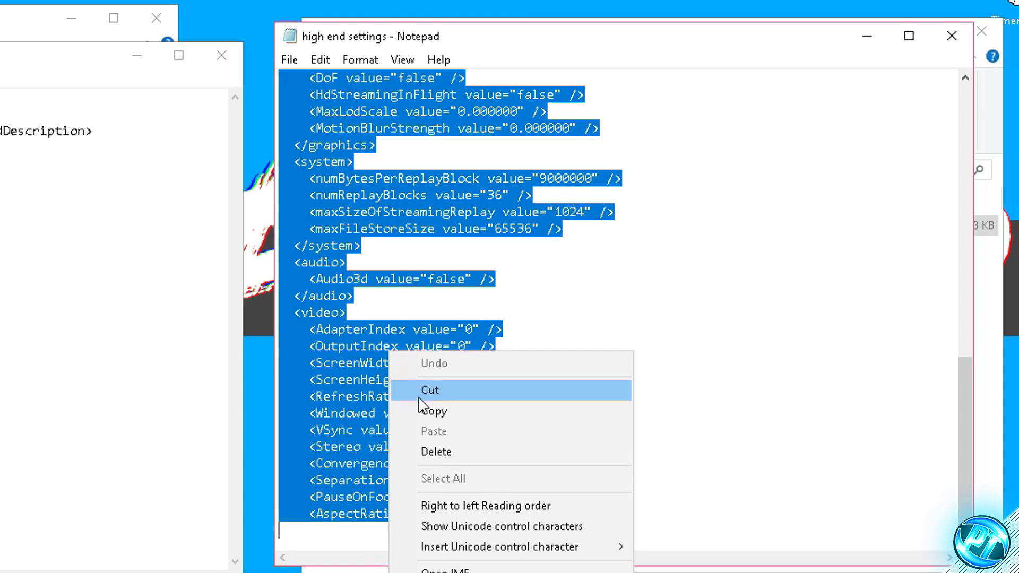
{"action": "left_click", "coordinate": [444, 413]}
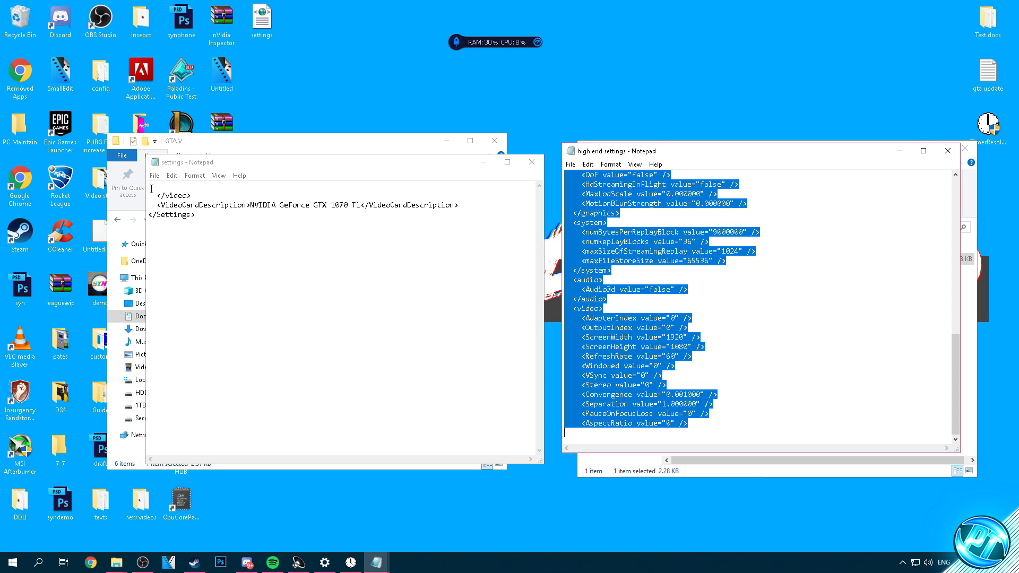
{"action": "left_click", "coordinate": [151, 188]}
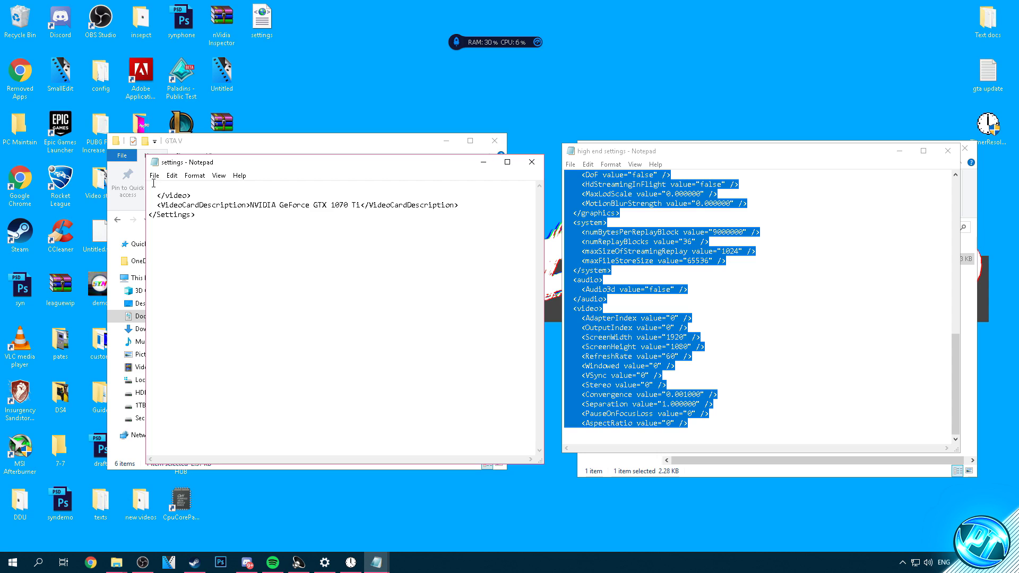
{"action": "right_click", "coordinate": [153, 183]}
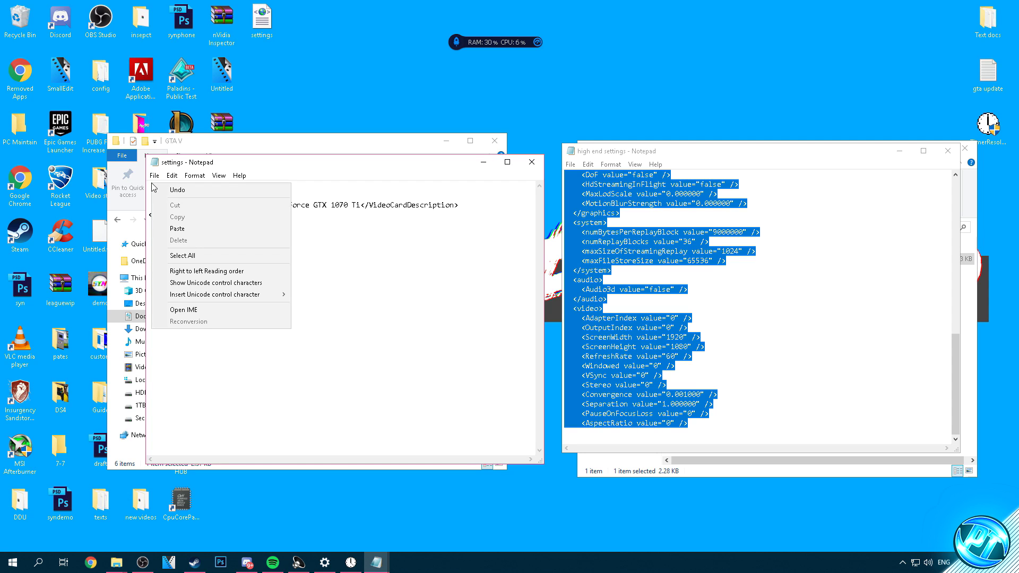
{"action": "left_click", "coordinate": [172, 227]}
- Check the pasted settings file from the XML header down, including the LOD lines and the closing video, VideoCardDescription and Settings lines
{"action": "scroll", "coordinate": [175, 233], "scroll_direction": "up", "scroll_amount": 5}
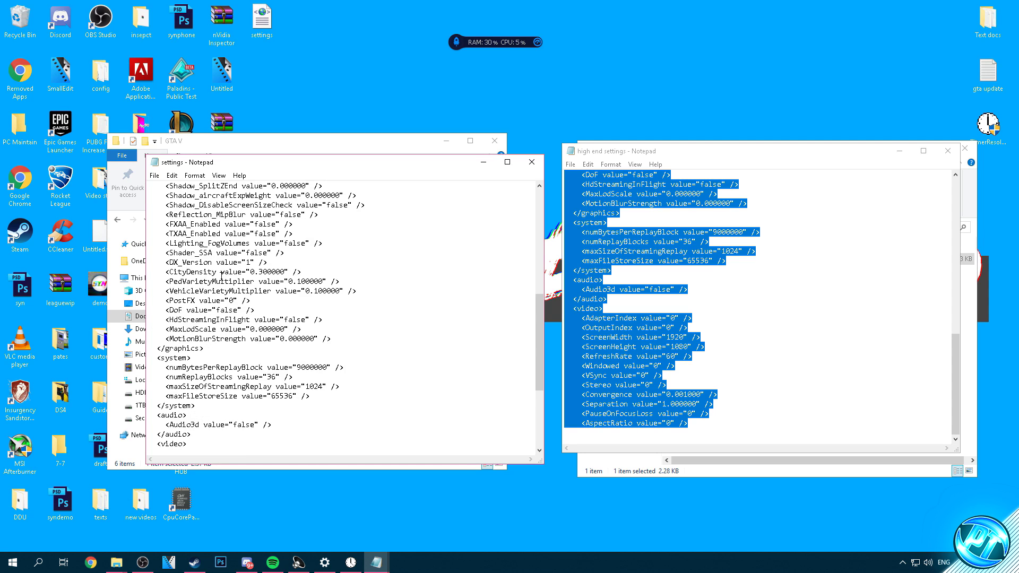
{"action": "scroll", "coordinate": [213, 255], "scroll_direction": "down", "scroll_amount": 6}
{"action": "scroll", "coordinate": [227, 278], "scroll_direction": "up", "scroll_amount": 15}
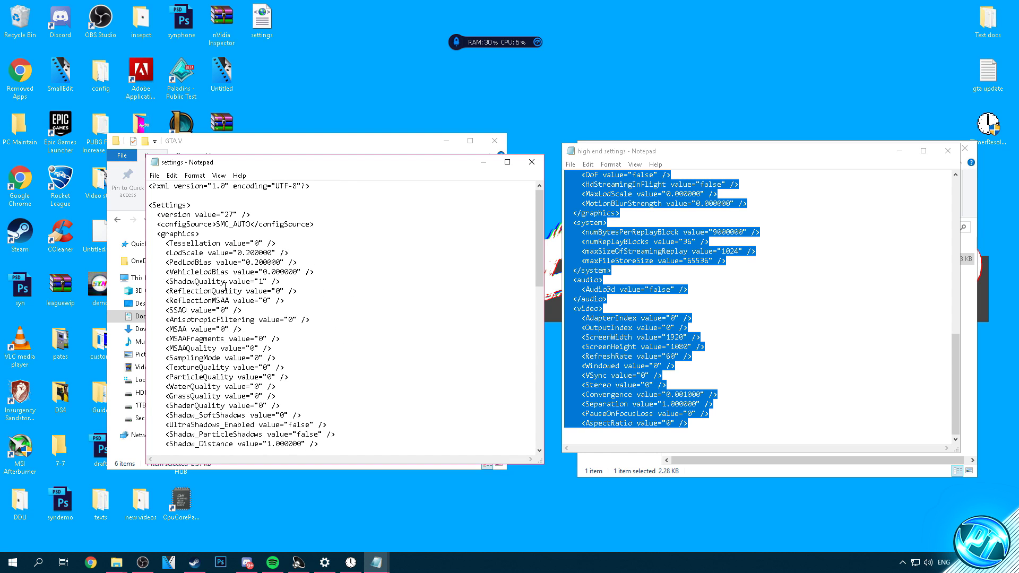
{"action": "left_click_drag", "start_coordinate": [261, 272], "coordinate": [173, 253]}
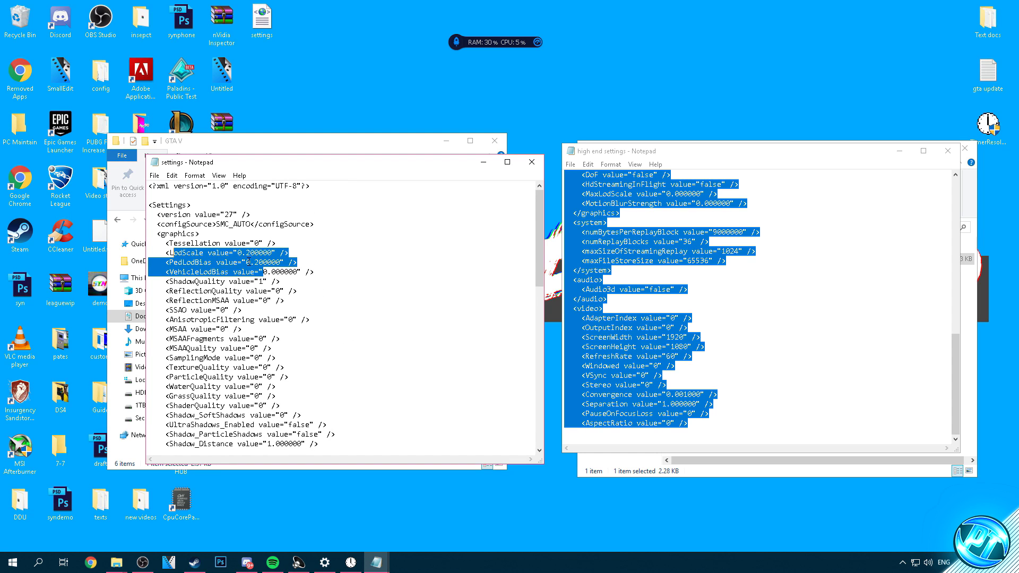
{"action": "scroll", "coordinate": [197, 267], "scroll_direction": "down", "scroll_amount": 15}
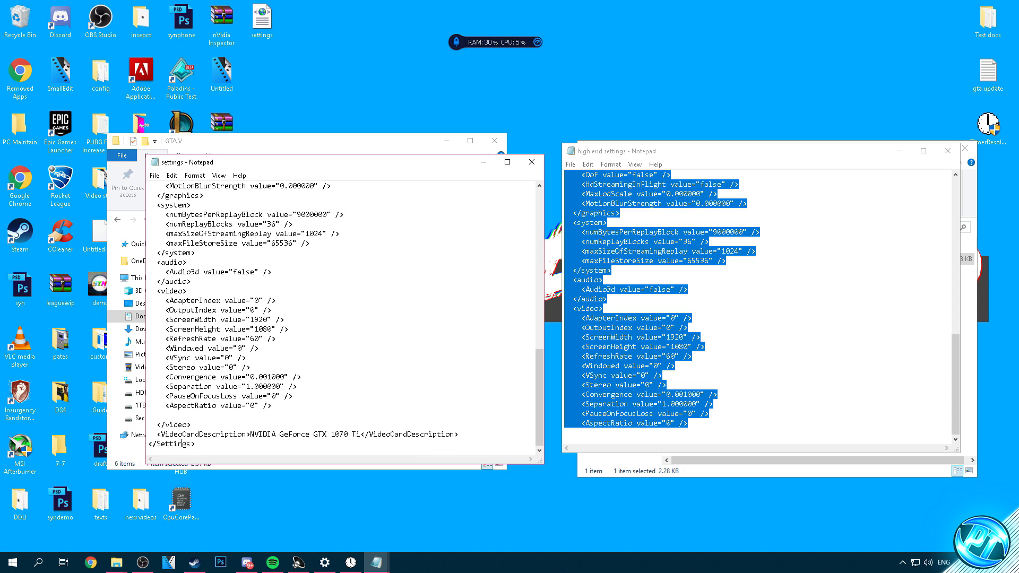
{"action": "left_click_drag", "start_coordinate": [204, 442], "coordinate": [153, 407]}
{"action": "left_click", "coordinate": [204, 442]}
{"action": "scroll", "coordinate": [205, 371], "scroll_direction": "up", "scroll_amount": 15}
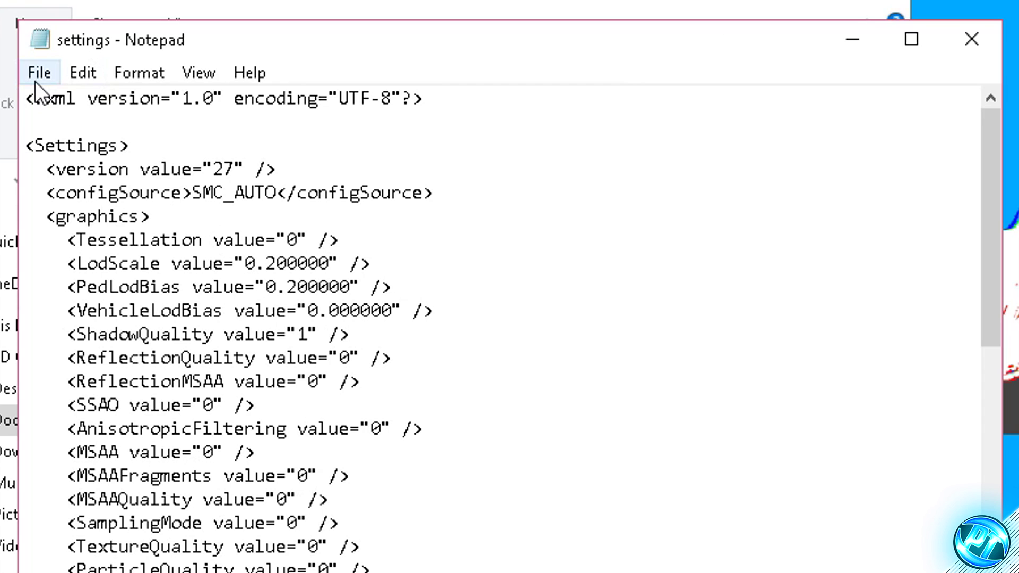
- Save the game's settings file and close the GTA V and high end folder windows
{"action": "left_click", "coordinate": [40, 71]}
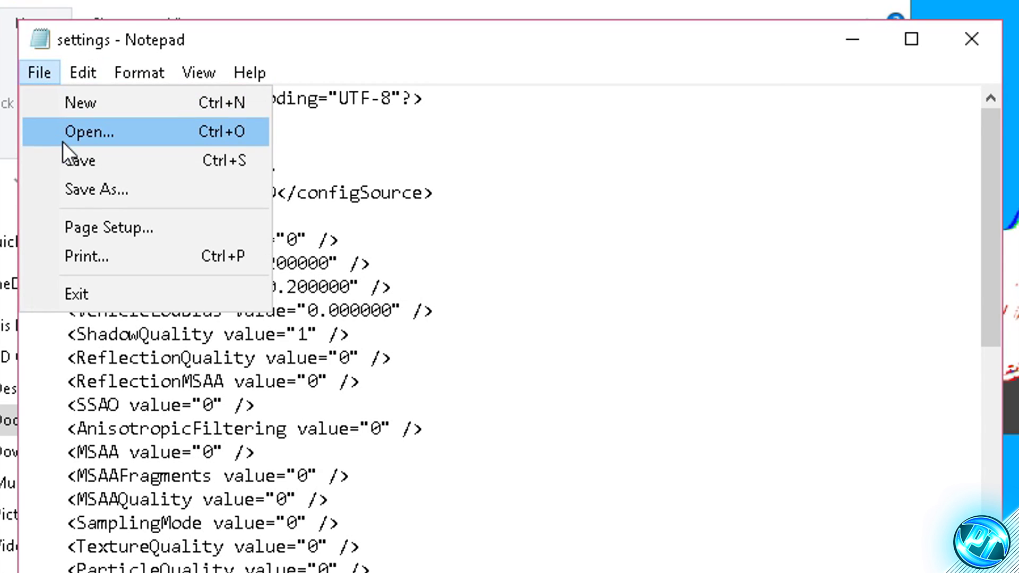
{"action": "left_click", "coordinate": [72, 154]}
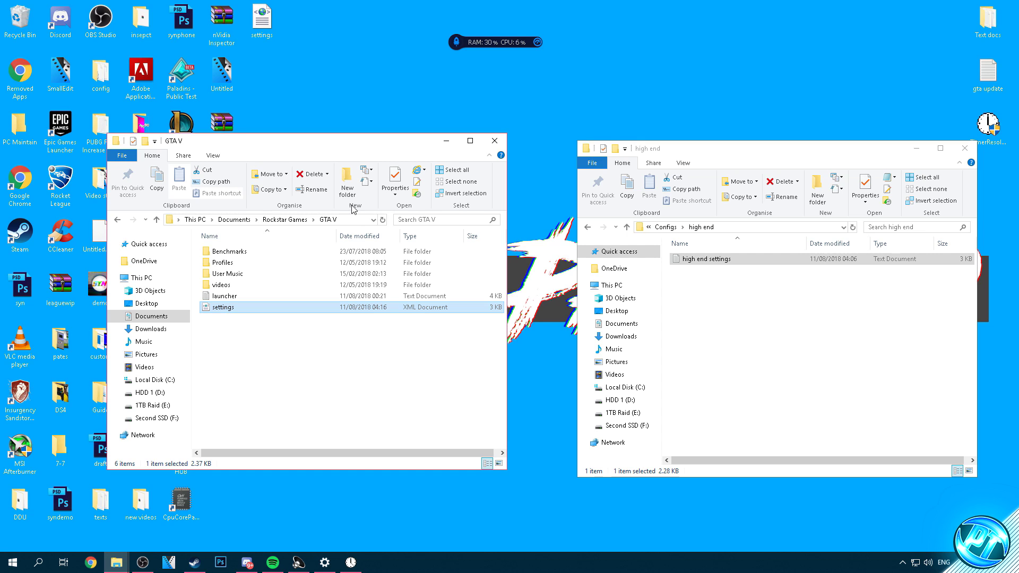
{"action": "left_click", "coordinate": [494, 141]}
{"action": "left_click", "coordinate": [964, 148]}
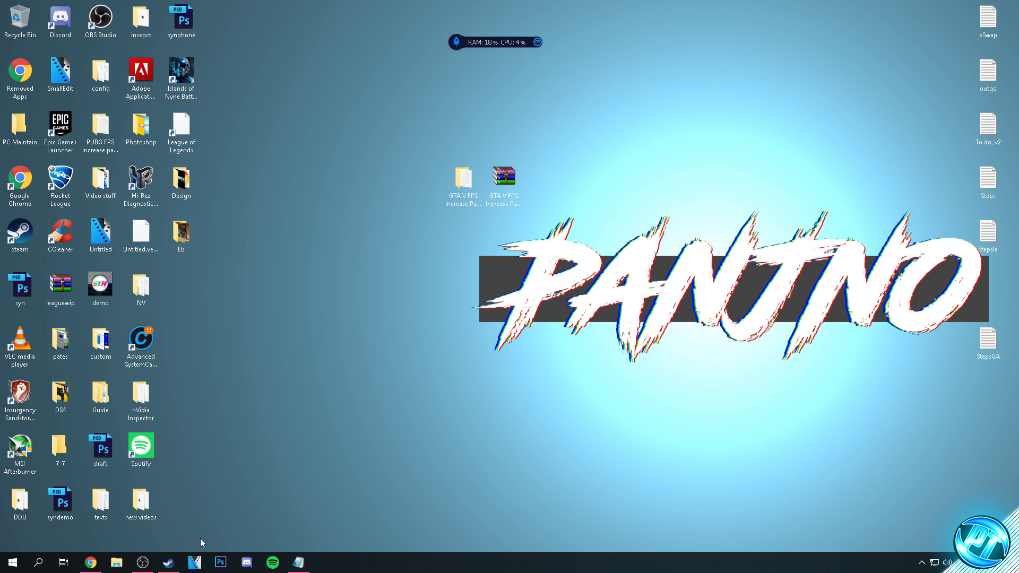
- Switch to Steam, launch Grand Theft Auto V from the library, and open the game's settings
{"action": "left_click", "coordinate": [169, 562]}
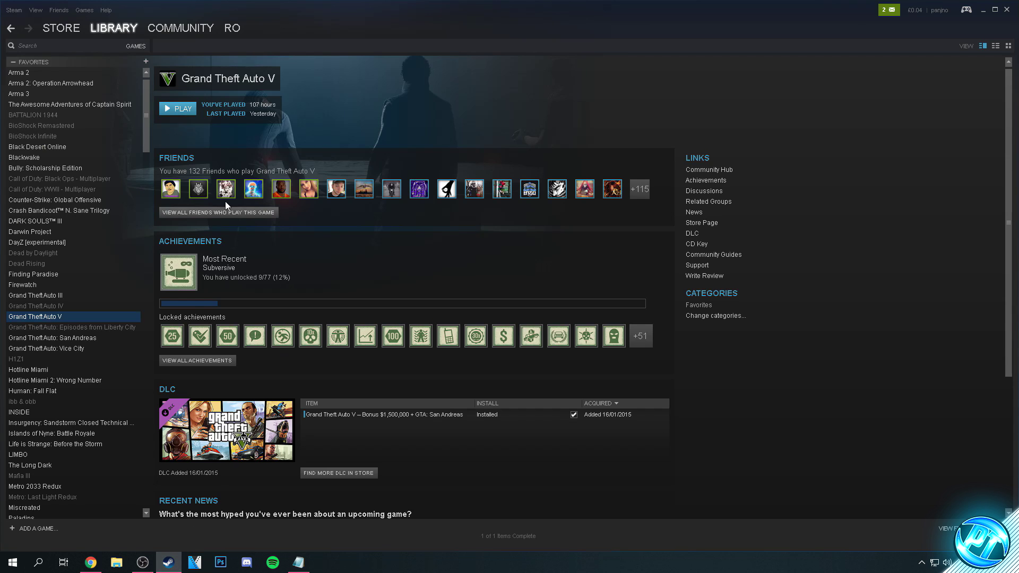
{"action": "left_click", "coordinate": [173, 112]}
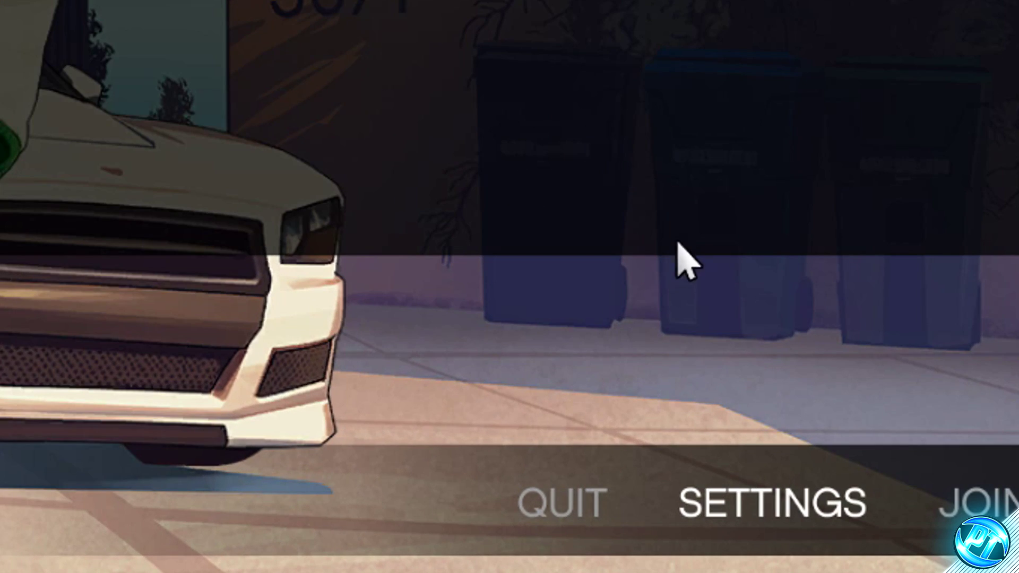
{"action": "left_click", "coordinate": [596, 536]}
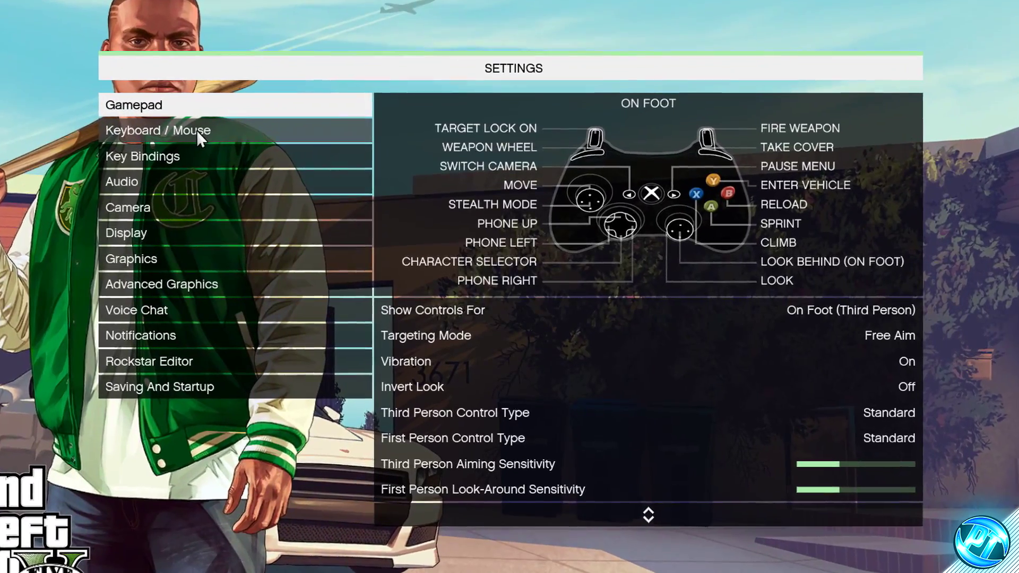
- Set the Mouse Input Method to Windows in the keyboard and mouse settings
{"action": "left_click", "coordinate": [196, 129]}
{"action": "key", "text": "Right"}
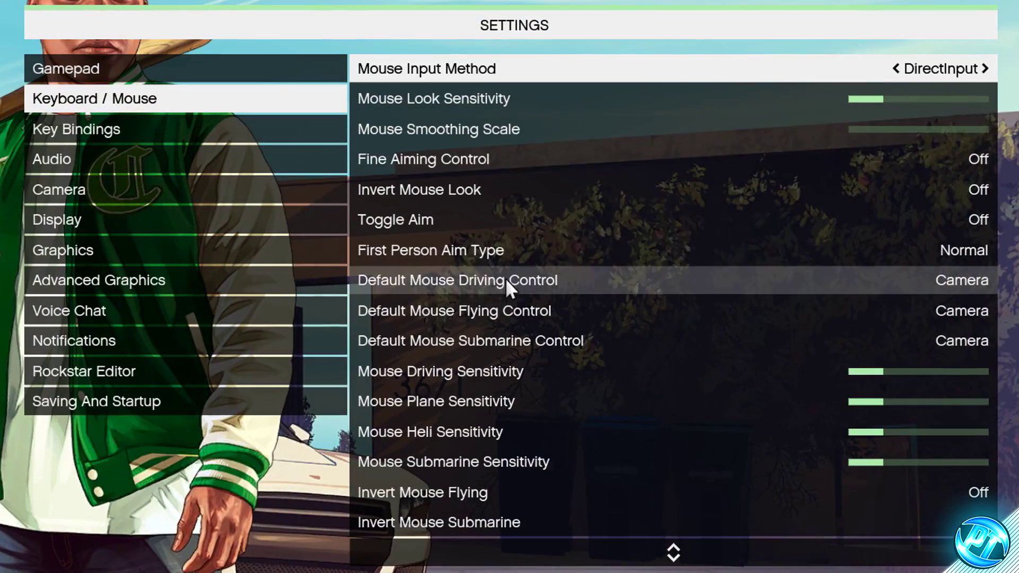
{"action": "left_click", "coordinate": [902, 68]}
{"action": "left_click", "coordinate": [903, 68]}
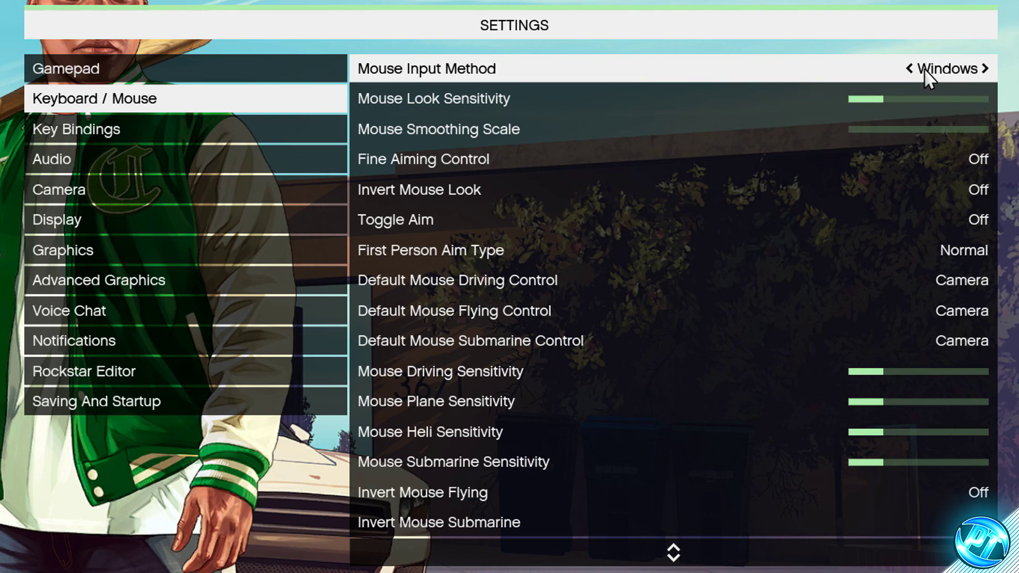
- In the graphics settings, switch the DirectX version to DirectX 11 and then back to DirectX 10.1
{"action": "left_click", "coordinate": [83, 249]}
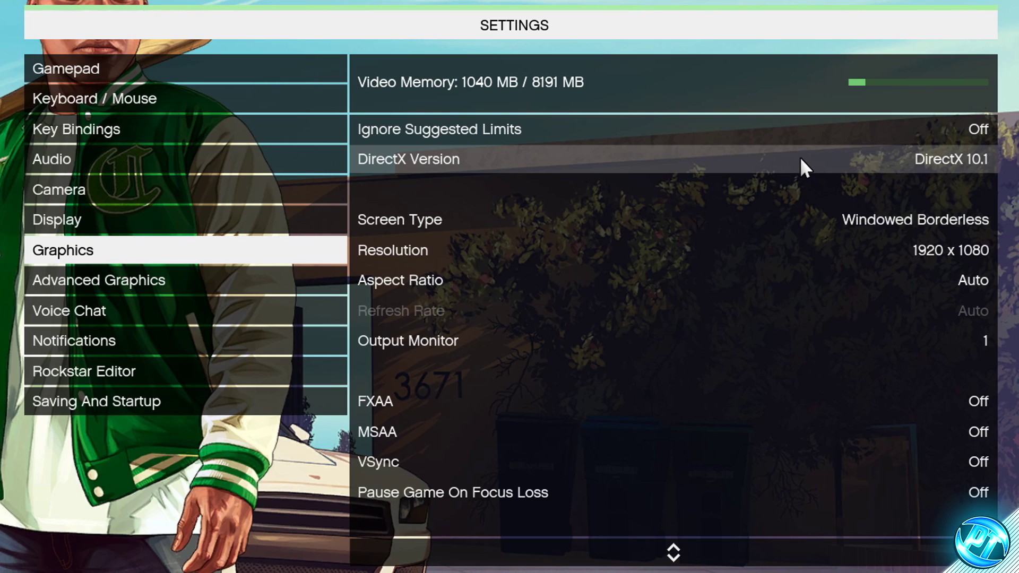
{"action": "left_click", "coordinate": [887, 162]}
{"action": "left_click", "coordinate": [892, 158]}
{"action": "left_click", "coordinate": [892, 158]}
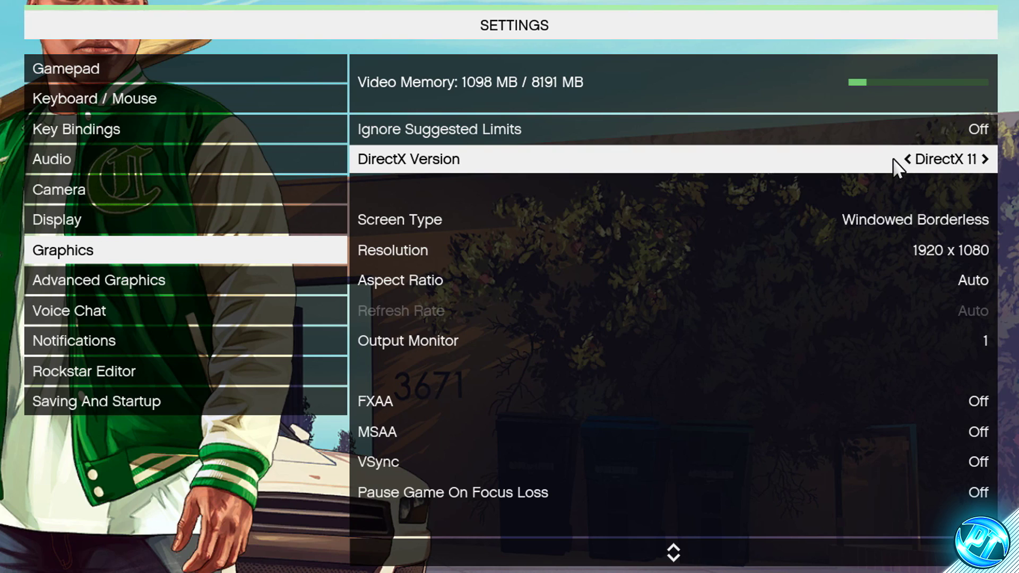
{"action": "left_click", "coordinate": [893, 158]}
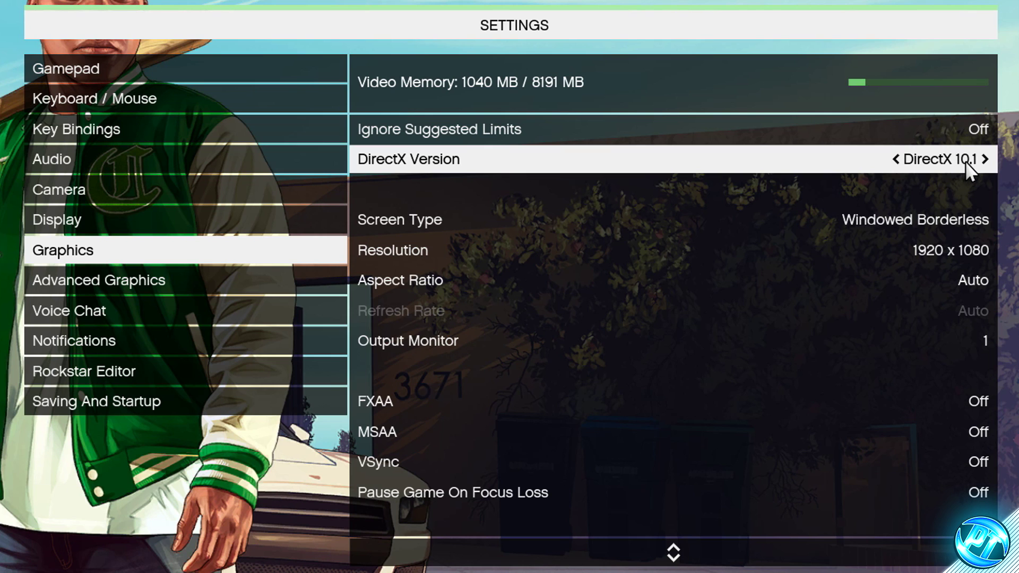
{"action": "left_click", "coordinate": [898, 159]}
{"action": "left_click", "coordinate": [903, 159]}
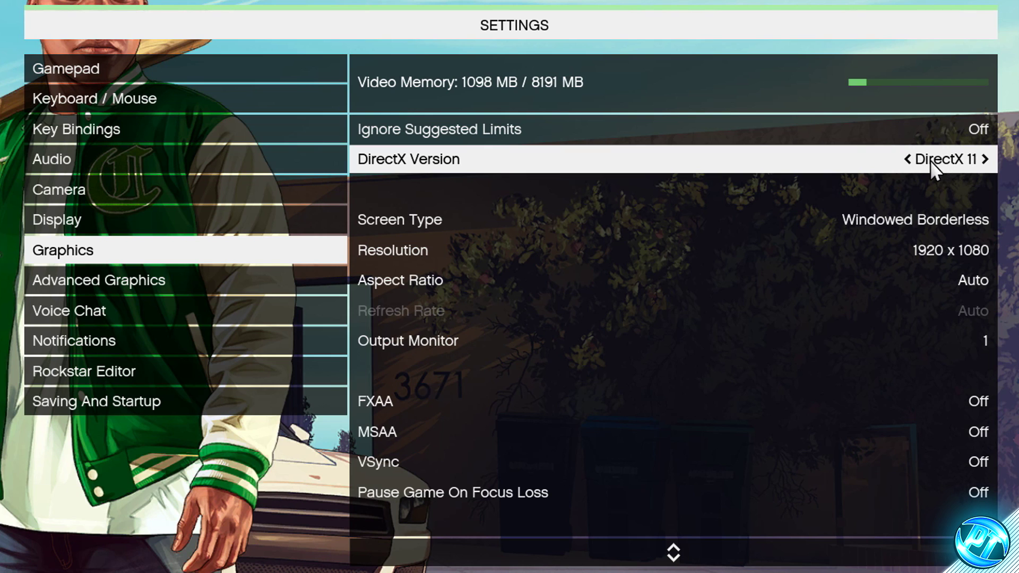
{"action": "left_click", "coordinate": [985, 159]}
{"action": "left_click", "coordinate": [985, 159]}
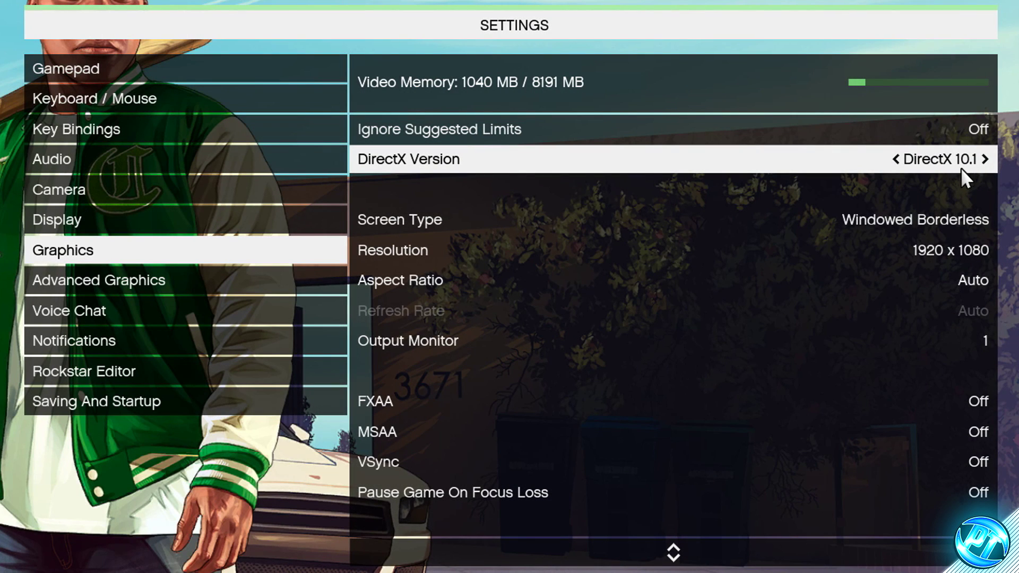
- Cycle the screen type through its options, including Windowed Borderless, and end on Fullscreen
{"action": "left_click", "coordinate": [982, 221]}
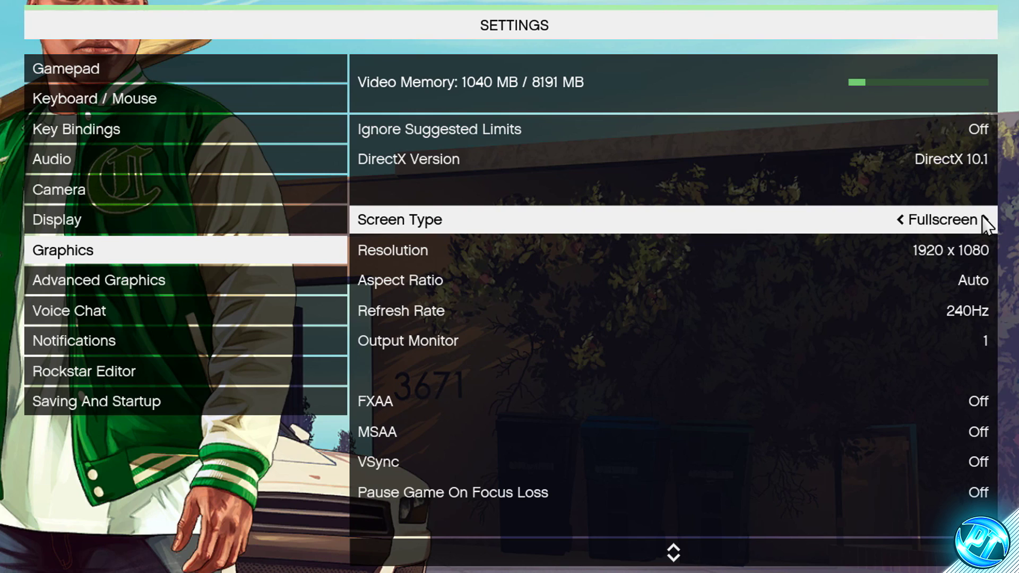
{"action": "left_click", "coordinate": [983, 218]}
{"action": "left_click", "coordinate": [982, 218]}
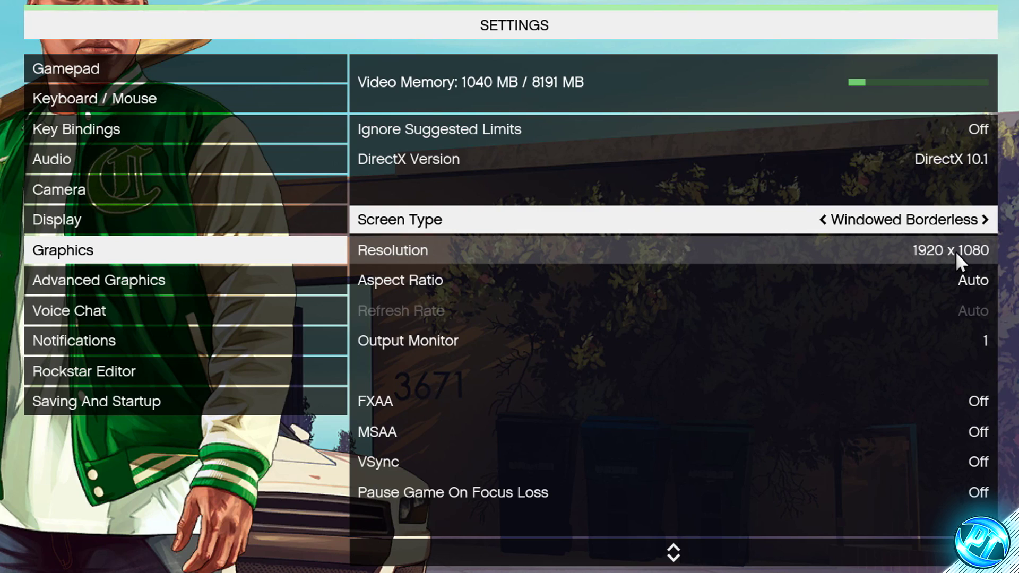
{"action": "key", "text": "Right"}
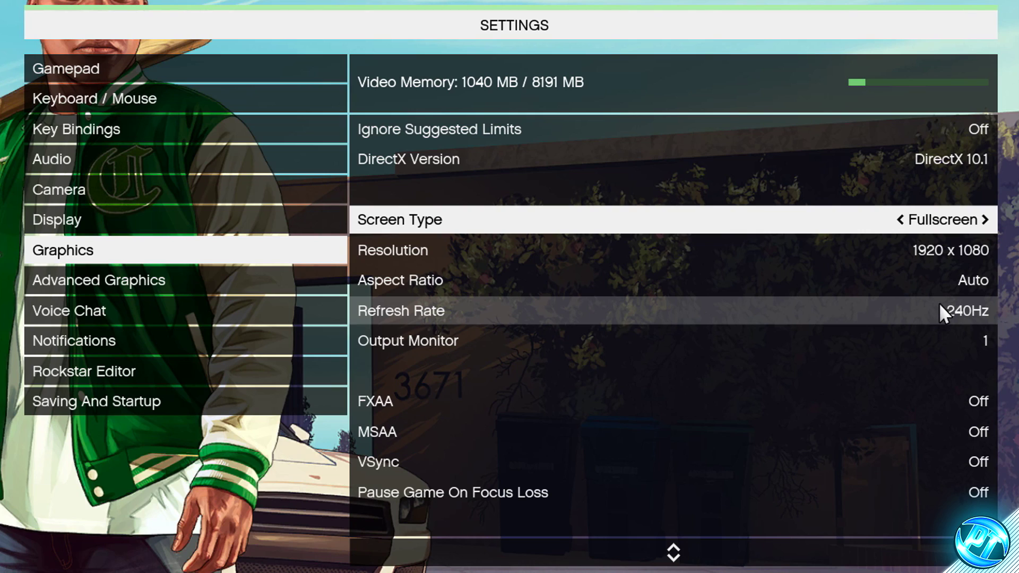
- Step the fullscreen refresh rate through its available values, including 50Hz
{"action": "left_click", "coordinate": [940, 307]}
{"action": "left_click", "coordinate": [981, 310]}
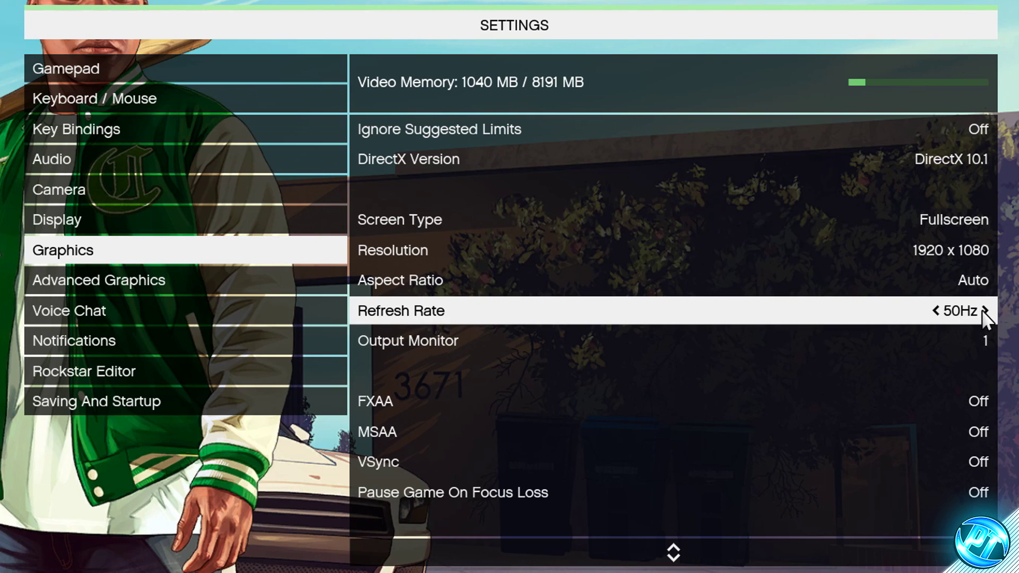
{"action": "left_click", "coordinate": [982, 310]}
{"action": "left_click", "coordinate": [981, 310]}
{"action": "left_click", "coordinate": [984, 310]}
{"action": "left_click", "coordinate": [985, 311]}
{"action": "left_click", "coordinate": [985, 311]}
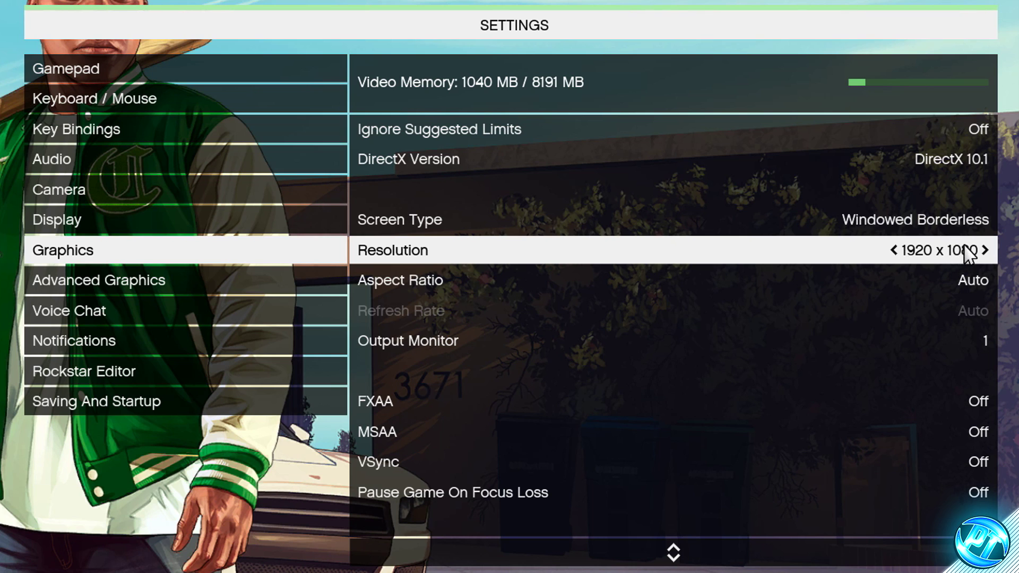
- Cycle the resolution through the available options from 800 x 600 upward, including 1280 x 800 and 1680 x 1050, ending back on 1920 x 1080
{"action": "left_click", "coordinate": [984, 251]}
{"action": "left_click", "coordinate": [902, 250]}
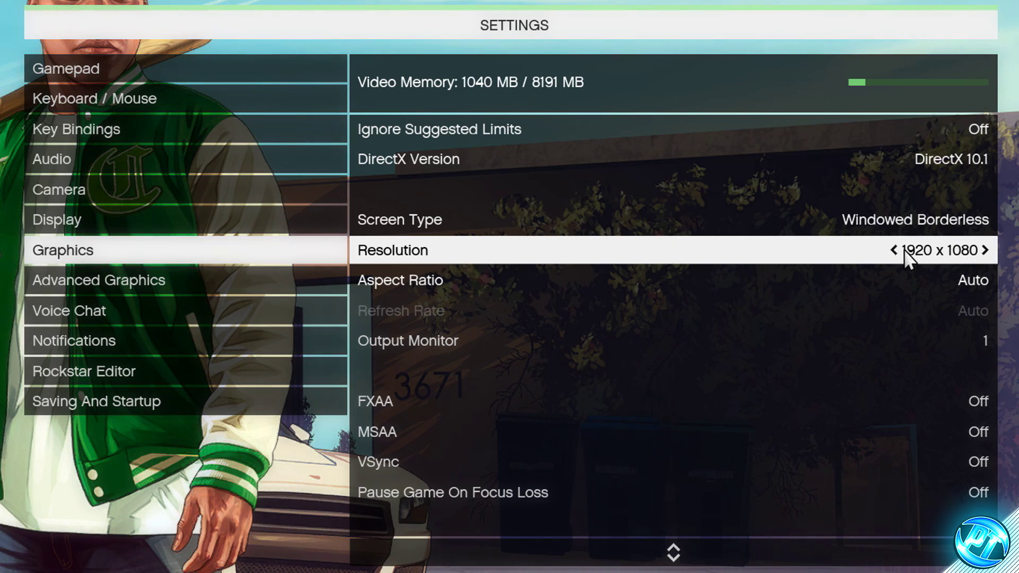
{"action": "left_click", "coordinate": [984, 251]}
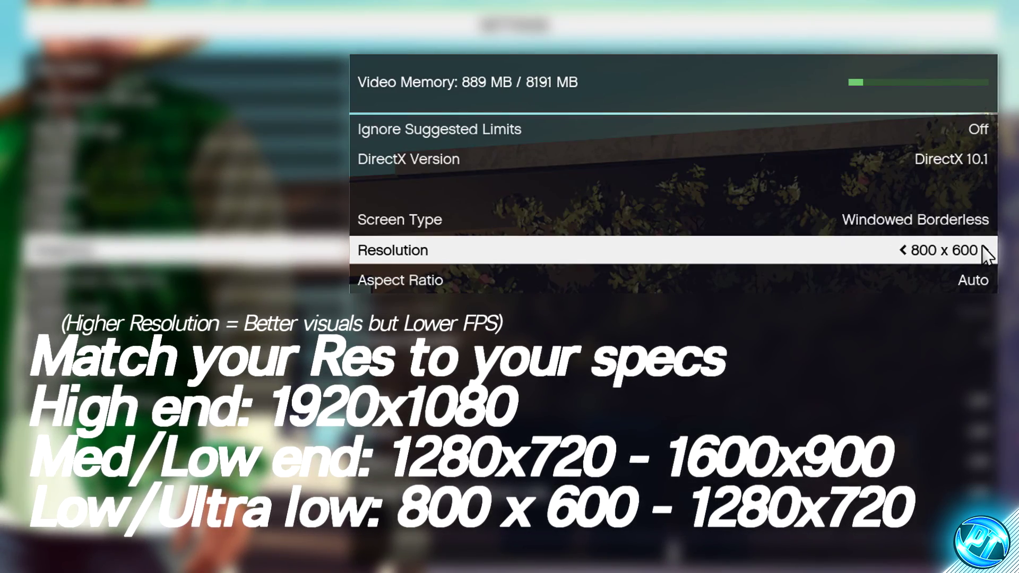
{"action": "left_click", "coordinate": [985, 251]}
{"action": "left_click", "coordinate": [984, 251]}
{"action": "left_click", "coordinate": [985, 250]}
{"action": "left_click", "coordinate": [984, 251]}
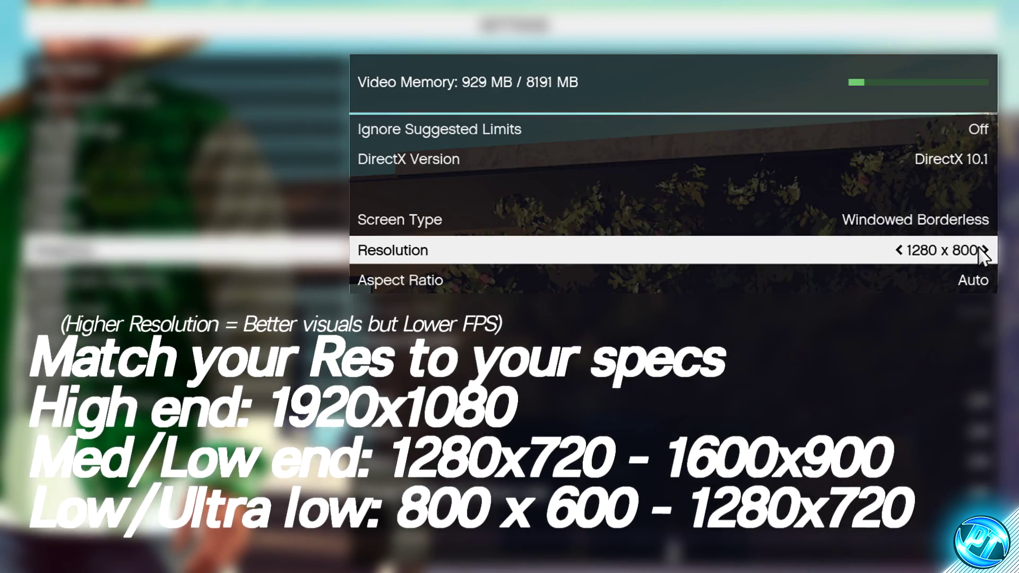
{"action": "left_click", "coordinate": [984, 251]}
{"action": "left_click", "coordinate": [984, 251]}
{"action": "left_click", "coordinate": [985, 251]}
{"action": "left_click", "coordinate": [985, 251]}
{"action": "left_click", "coordinate": [985, 251]}
{"action": "left_click", "coordinate": [985, 251]}
{"action": "left_click", "coordinate": [985, 251]}
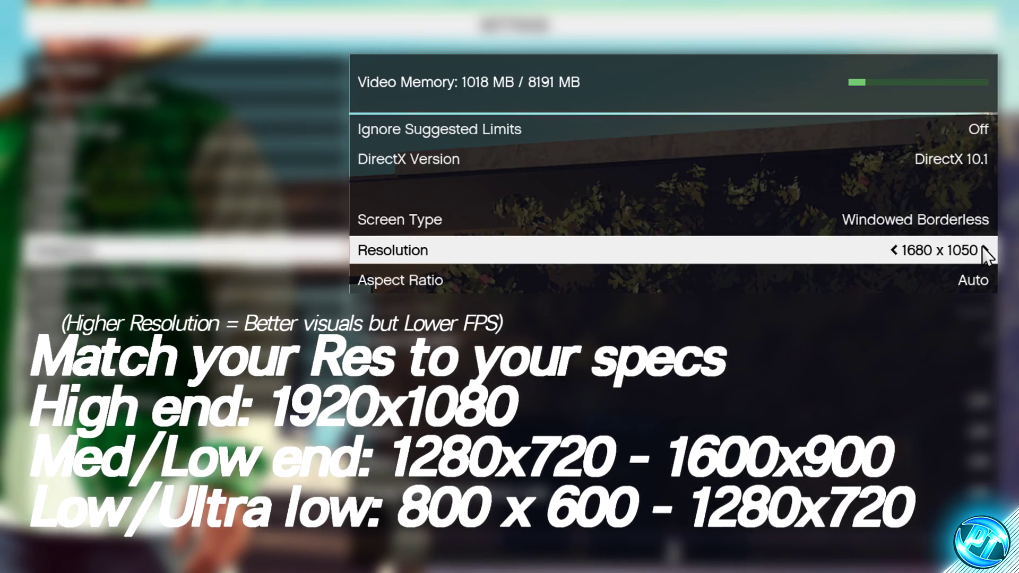
{"action": "left_click", "coordinate": [985, 250]}
{"action": "left_click", "coordinate": [984, 251]}
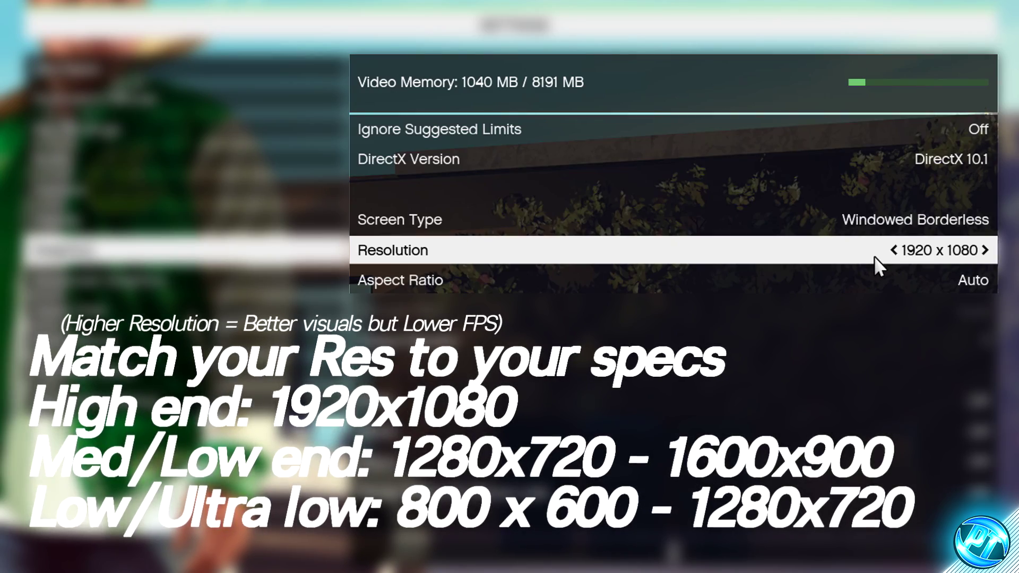
- Try the lower resolutions 800 x 600, 1024 x 768, 1152 x 864 and 1176 x 664, then return to 1920 x 1080
{"action": "left_click", "coordinate": [984, 251]}
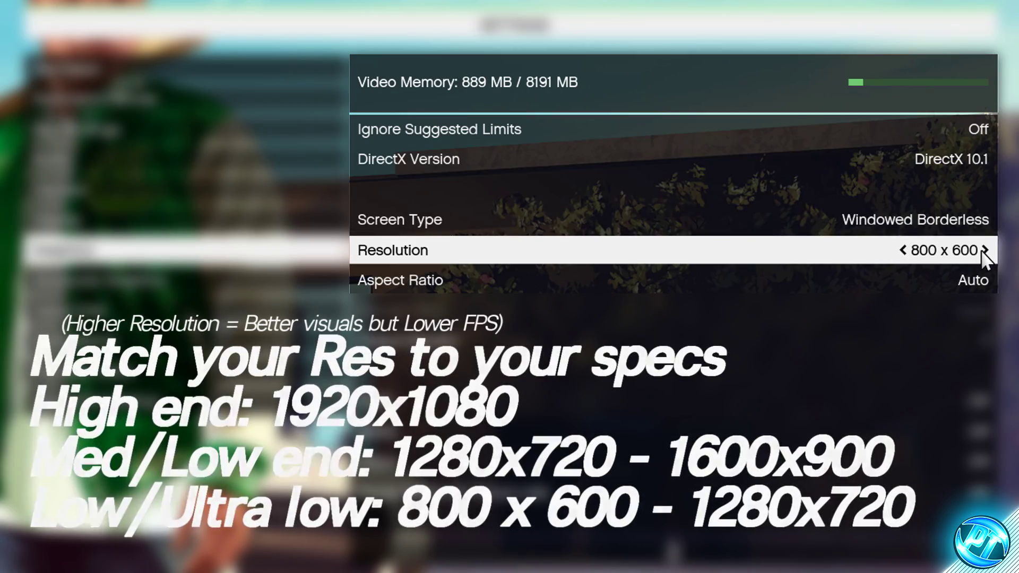
{"action": "left_click", "coordinate": [980, 250]}
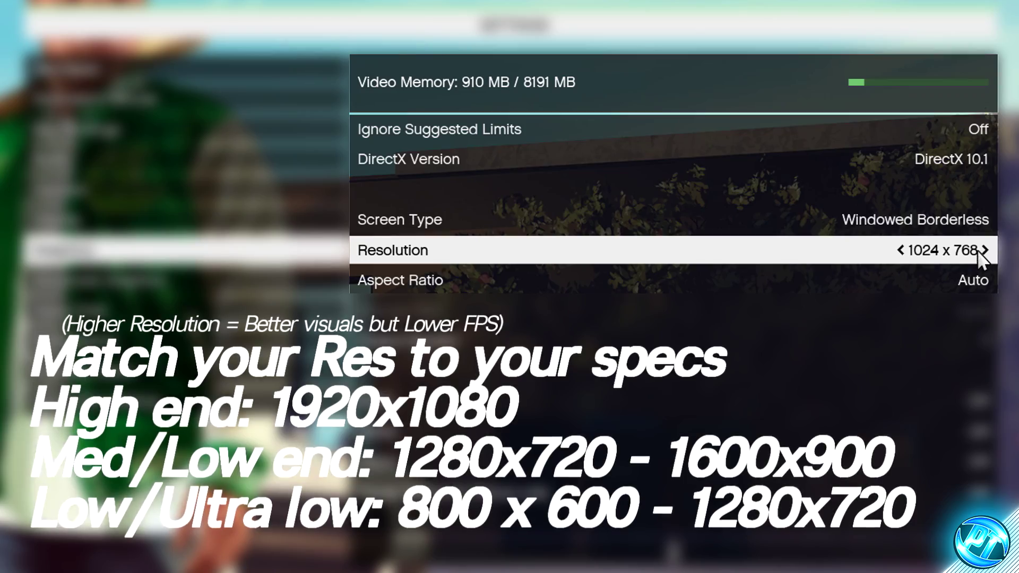
{"action": "left_click", "coordinate": [903, 250]}
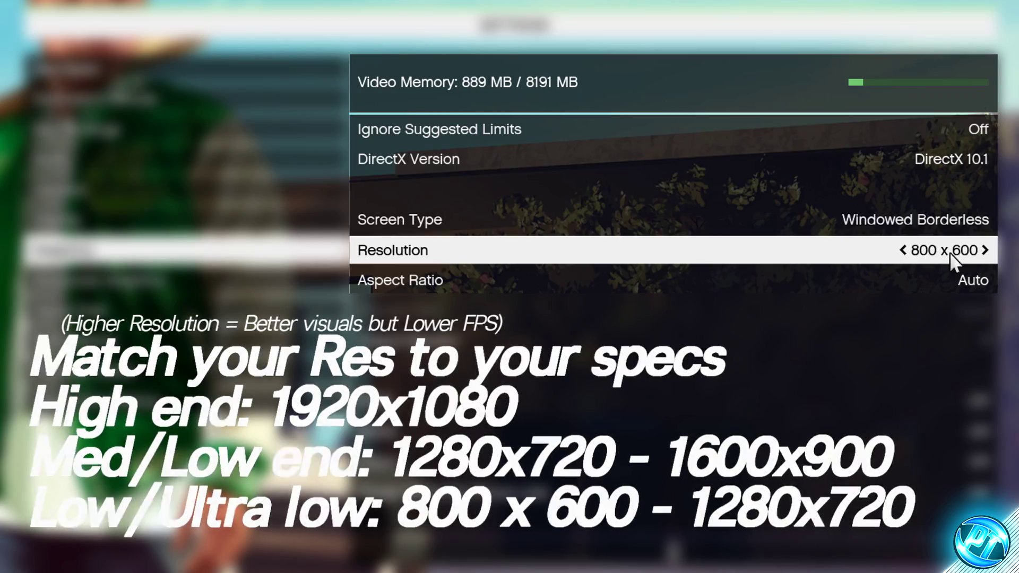
{"action": "left_click", "coordinate": [977, 254]}
{"action": "left_click", "coordinate": [977, 253]}
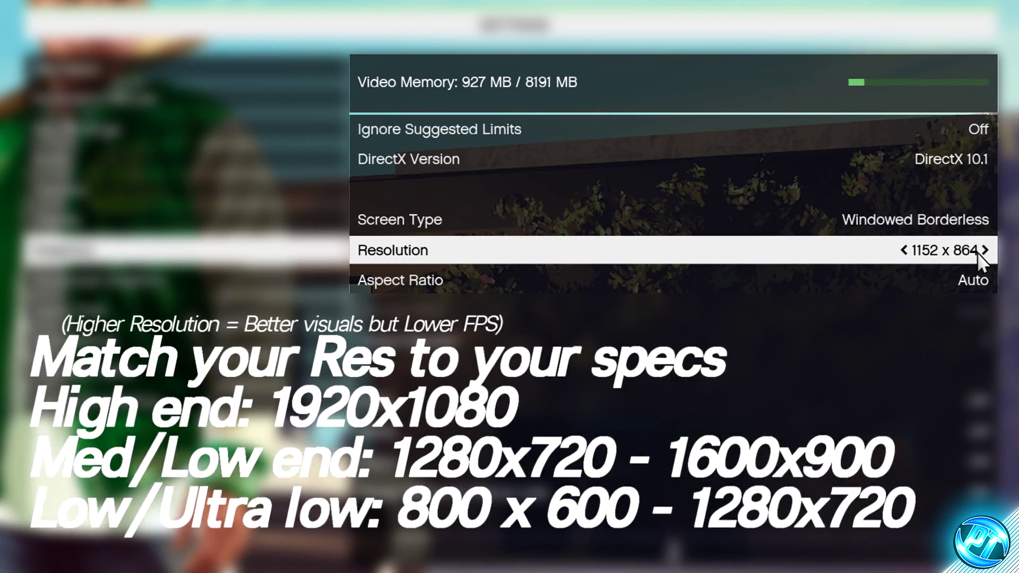
{"action": "left_click", "coordinate": [987, 249]}
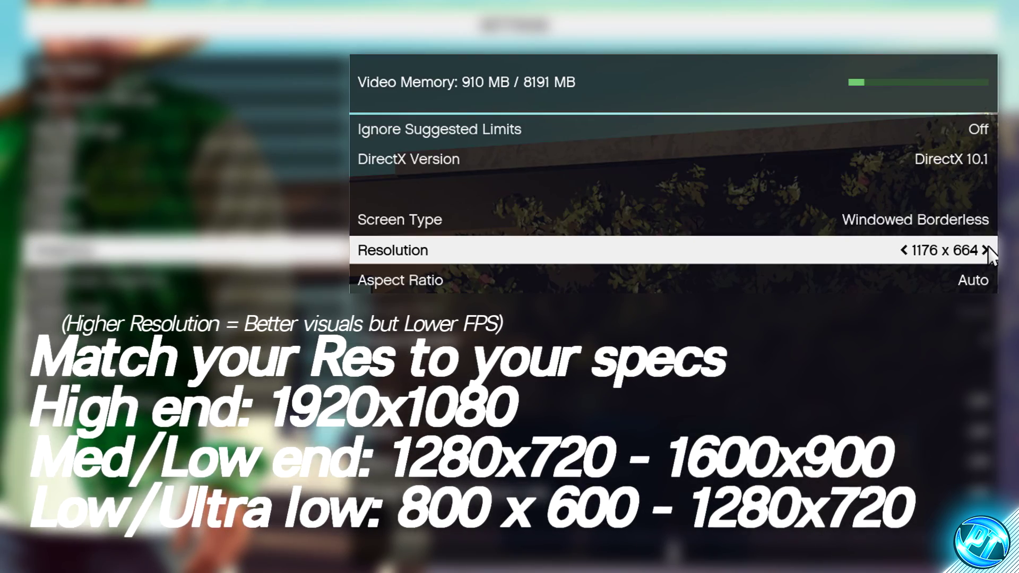
{"action": "left_click", "coordinate": [986, 249]}
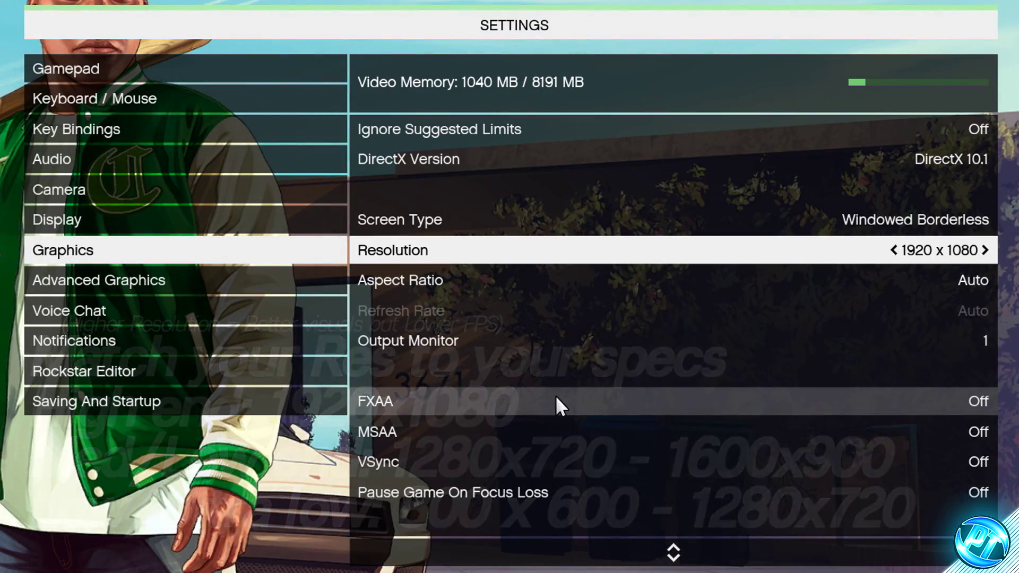
- Go through the FXAA and MSAA settings, leaving both Off
{"action": "left_click", "coordinate": [941, 401]}
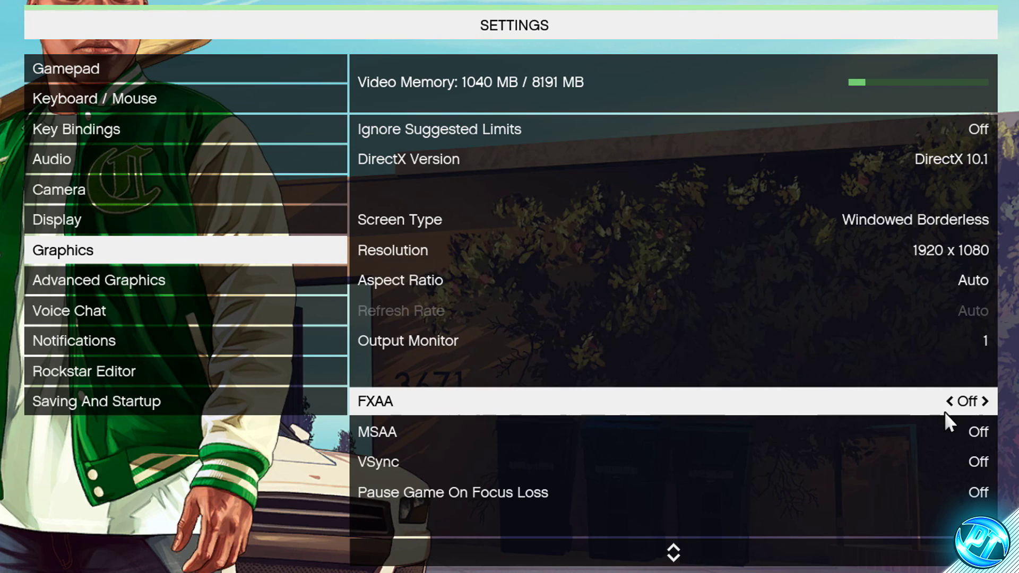
{"action": "scroll", "coordinate": [942, 419], "scroll_direction": "down", "scroll_amount": 3}
{"action": "left_click", "coordinate": [944, 427]}
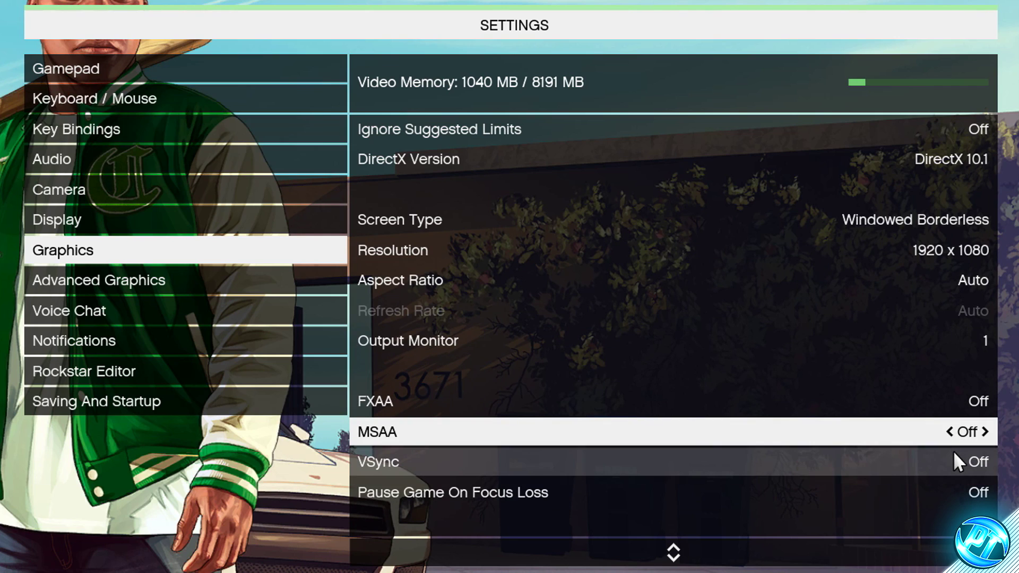
- Toggle VSync between On and Off in the graphics settings
{"action": "left_click", "coordinate": [936, 460]}
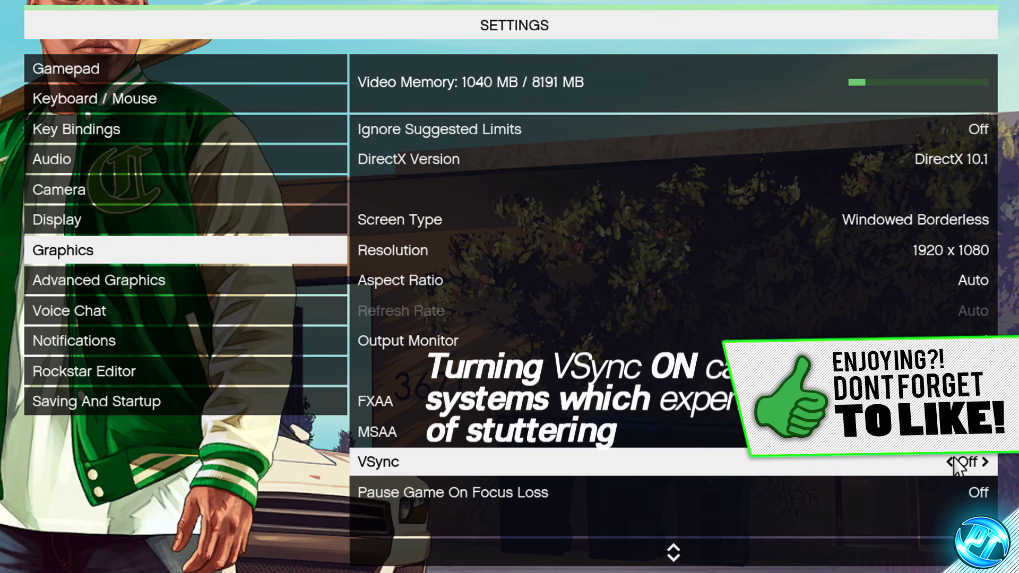
{"action": "left_click", "coordinate": [984, 461]}
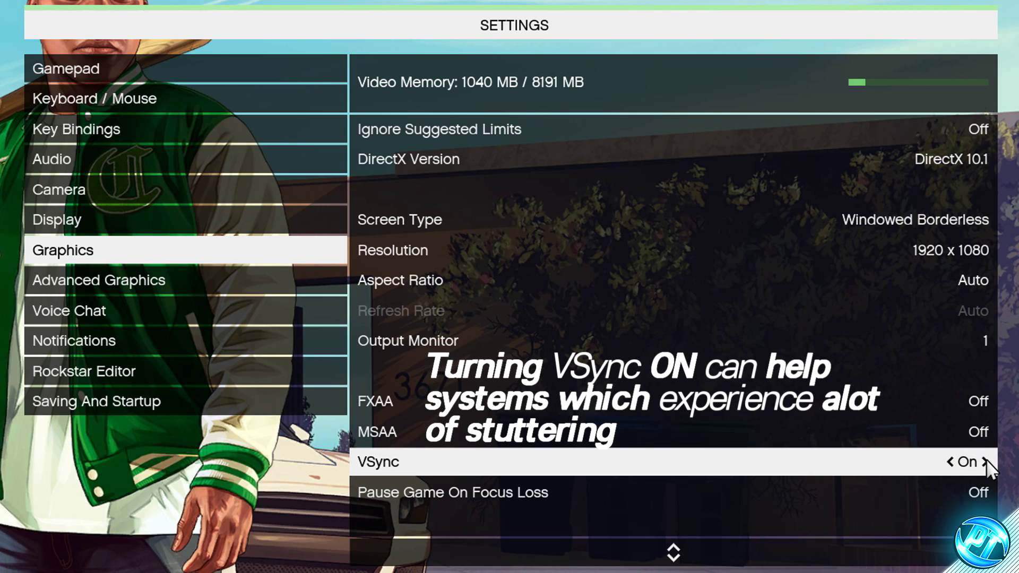
{"action": "left_click", "coordinate": [985, 461]}
{"action": "left_click", "coordinate": [985, 462]}
{"action": "left_click", "coordinate": [984, 462]}
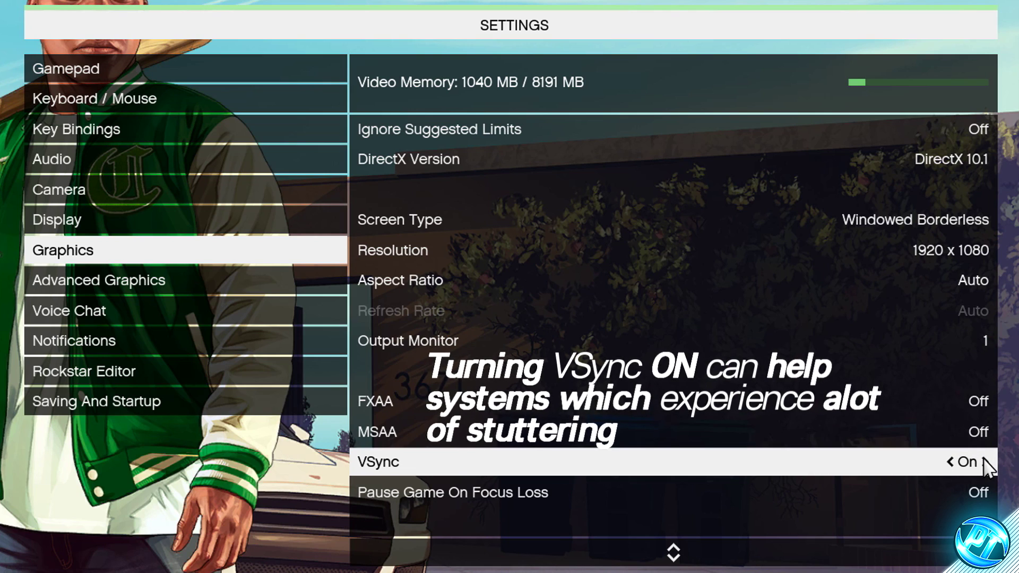
{"action": "left_click", "coordinate": [953, 462]}
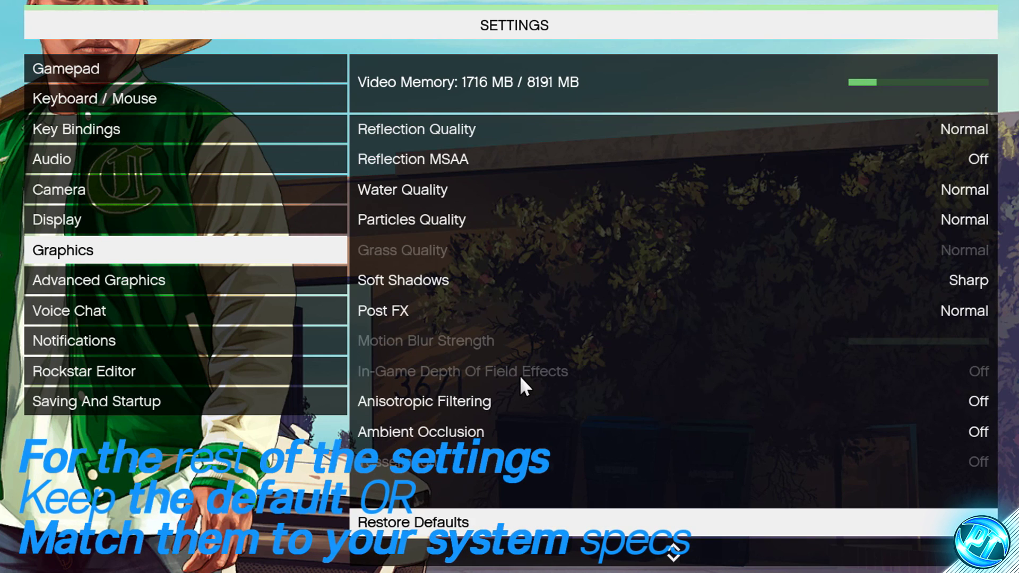
{"action": "key", "text": "space"}
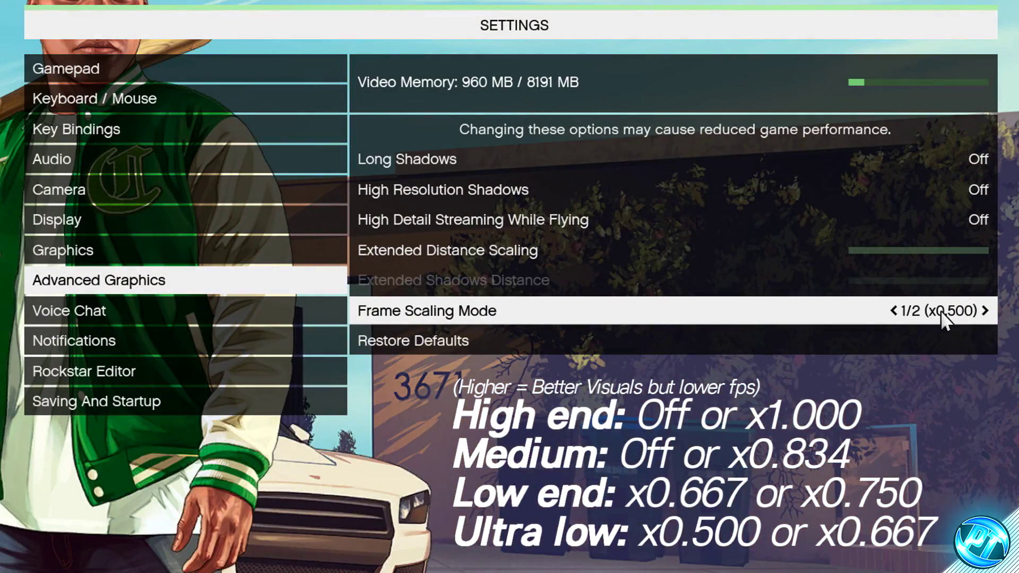
- In the advanced graphics settings, switch Frame Scaling Mode to Off and raise it through 5/6 (x0.834) to 5/4 (x1.250)
{"action": "left_click", "coordinate": [892, 311]}
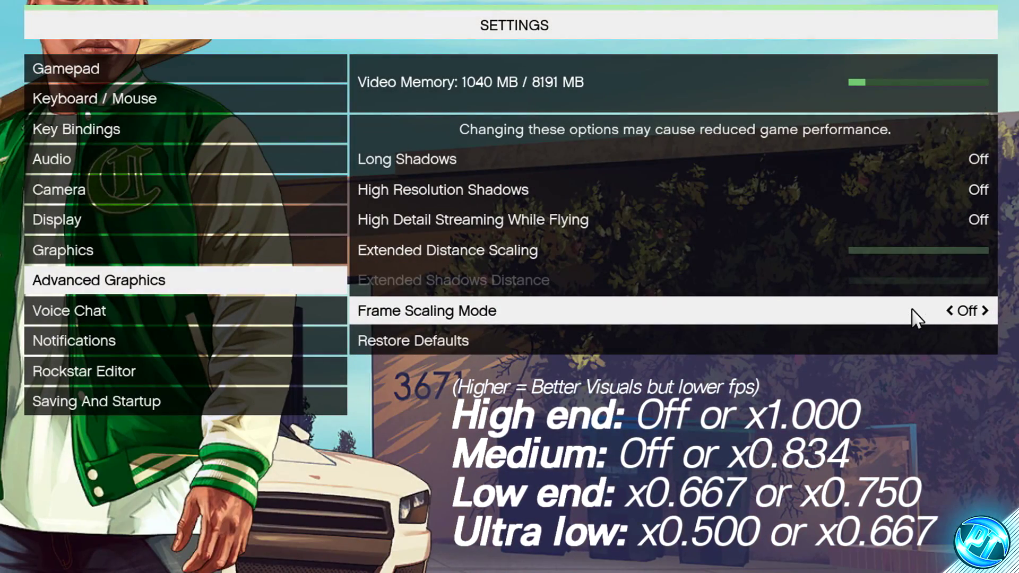
{"action": "left_click", "coordinate": [985, 310]}
{"action": "left_click", "coordinate": [985, 310]}
{"action": "left_click", "coordinate": [986, 310]}
{"action": "left_click", "coordinate": [985, 310]}
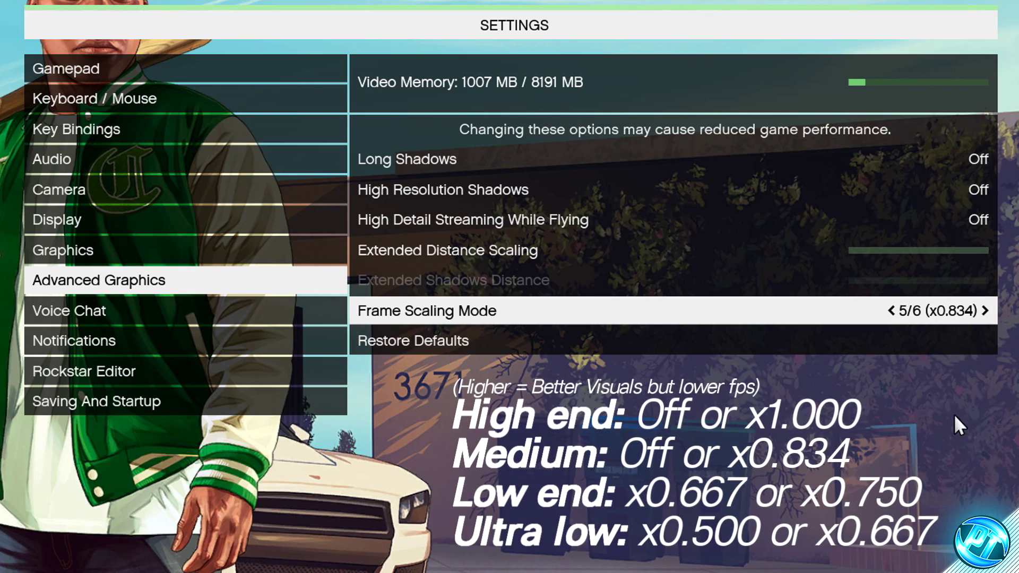
{"action": "left_click", "coordinate": [984, 311]}
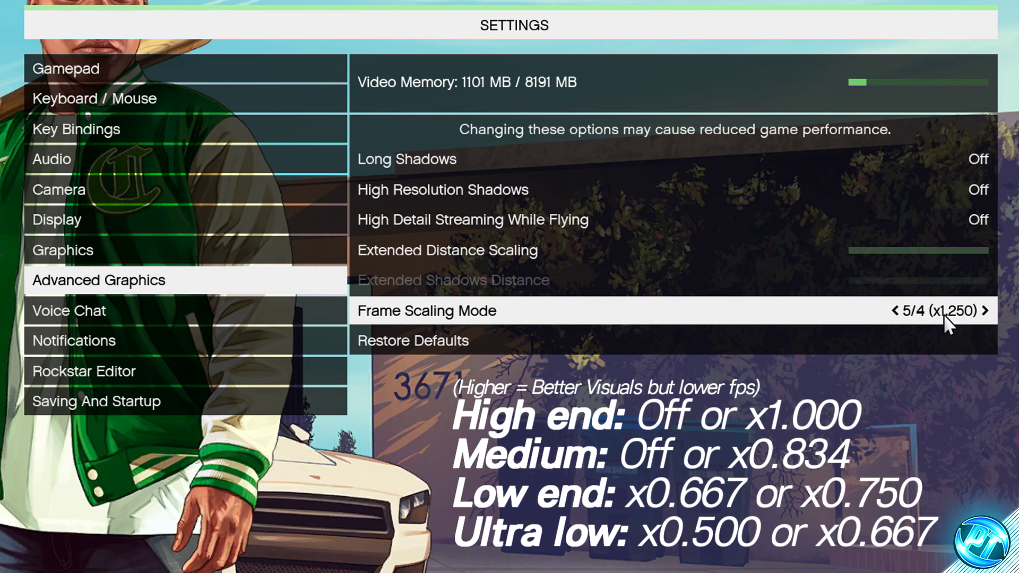
- Lower Frame Scaling Mode through 5/6 (x0.834) to 1/2 (x0.500)
{"action": "left_click", "coordinate": [899, 311]}
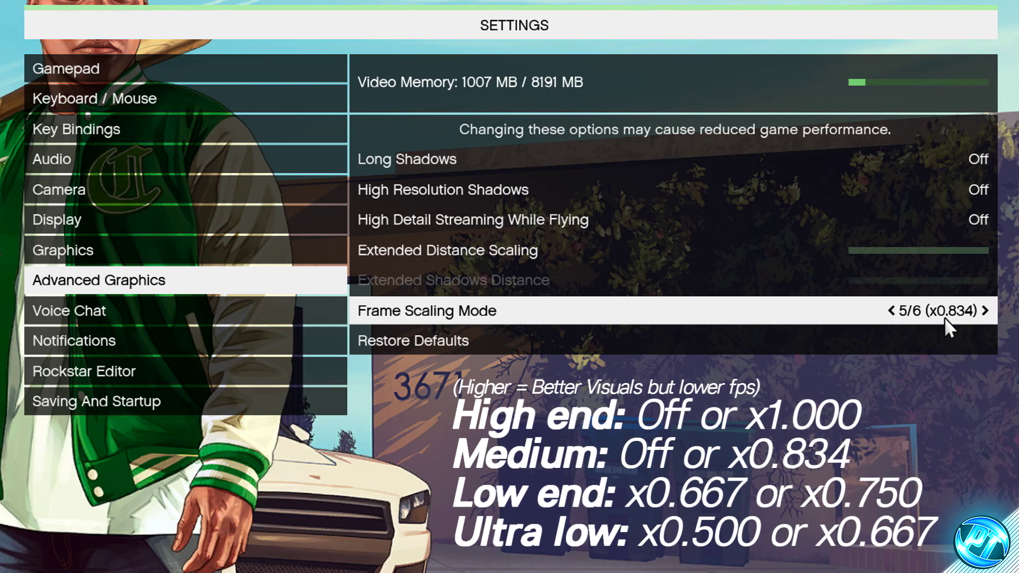
{"action": "left_click", "coordinate": [892, 310]}
{"action": "left_click", "coordinate": [892, 311]}
{"action": "left_click", "coordinate": [892, 311]}
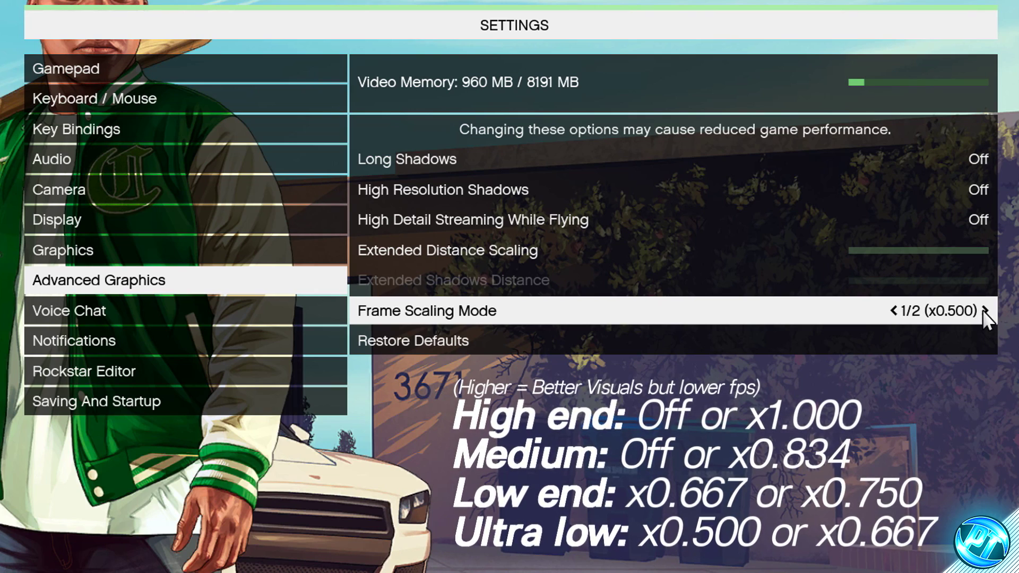
- Step Frame Scaling Mode up through 3/4 (x0.750) and 5/6 (x0.834), then back down past 1/2 (x0.500)
{"action": "left_click", "coordinate": [982, 310]}
{"action": "left_click", "coordinate": [982, 310]}
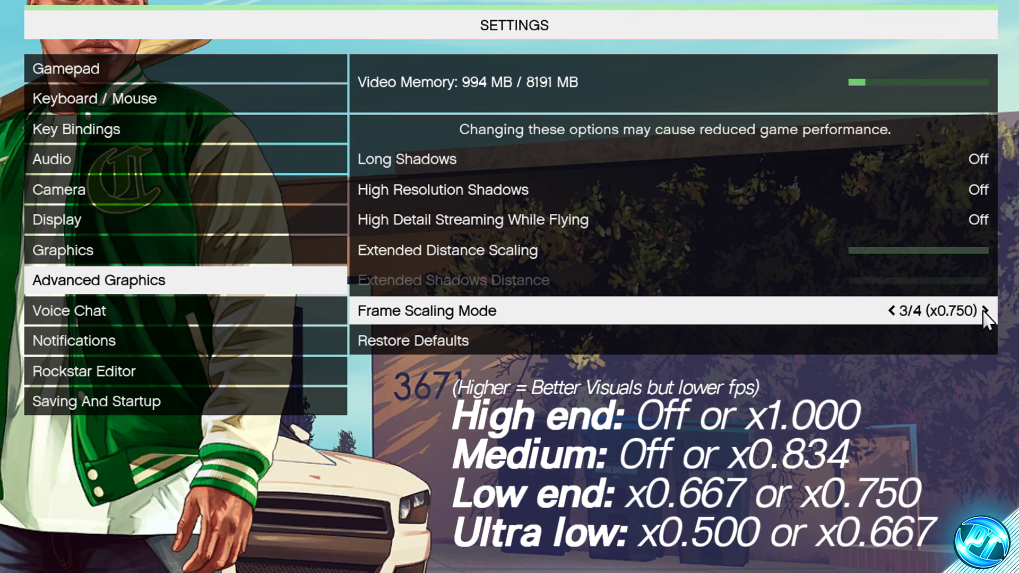
{"action": "left_click", "coordinate": [982, 310]}
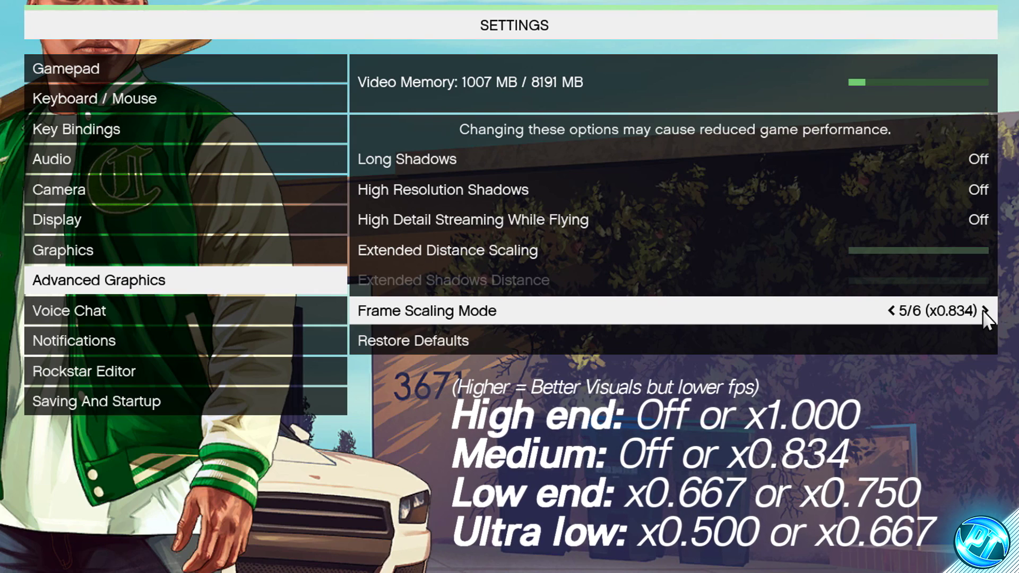
{"action": "left_click", "coordinate": [982, 310]}
{"action": "left_click", "coordinate": [902, 309]}
{"action": "left_click", "coordinate": [902, 310]}
{"action": "left_click", "coordinate": [902, 310]}
{"action": "left_click", "coordinate": [902, 310]}
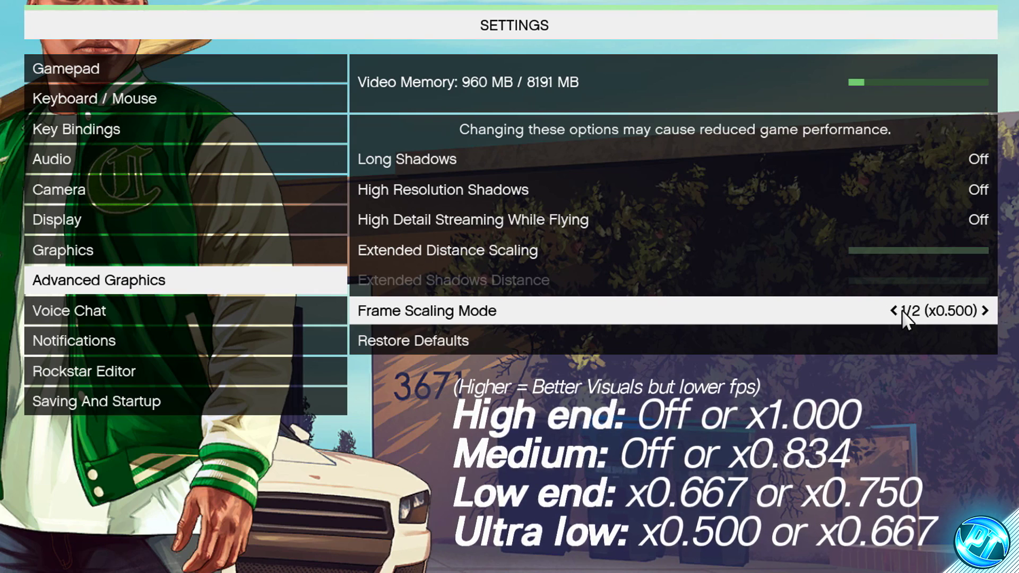
{"action": "left_click", "coordinate": [902, 309]}
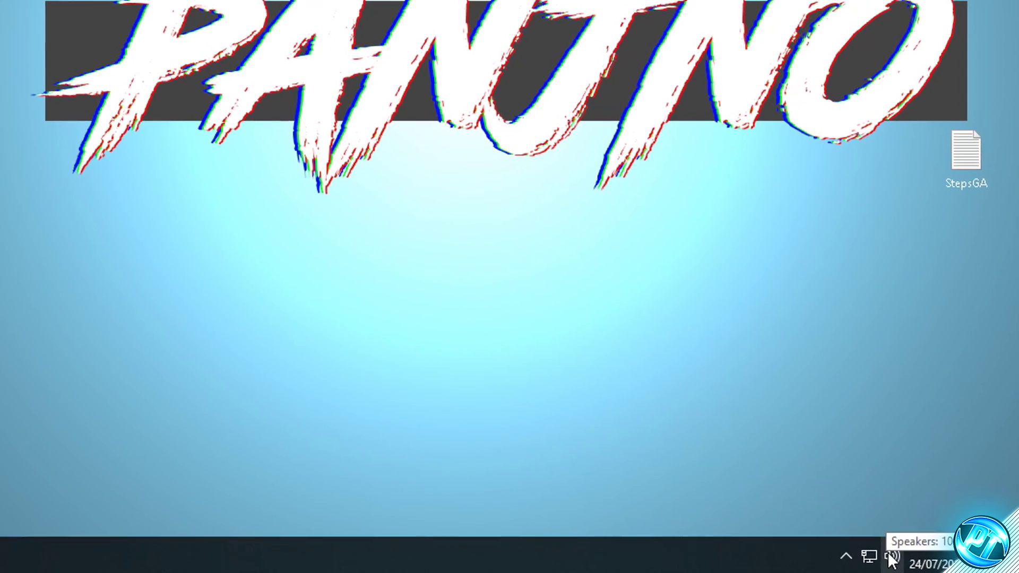
- Switch to the Windows Sound settings and open the properties of the default Realtek speakers among the playback devices
{"action": "right_click", "coordinate": [890, 556]}
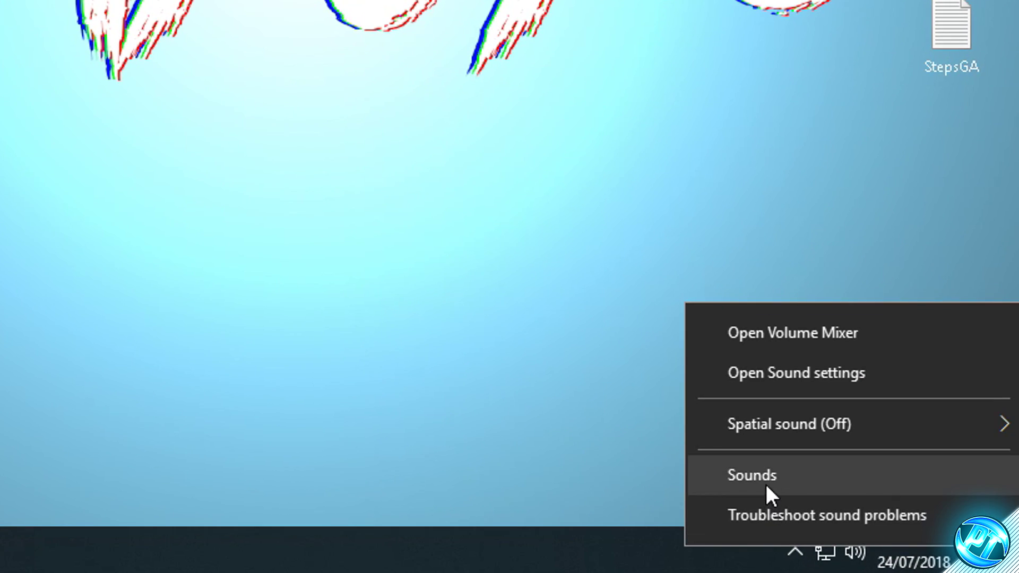
{"action": "left_click", "coordinate": [765, 482]}
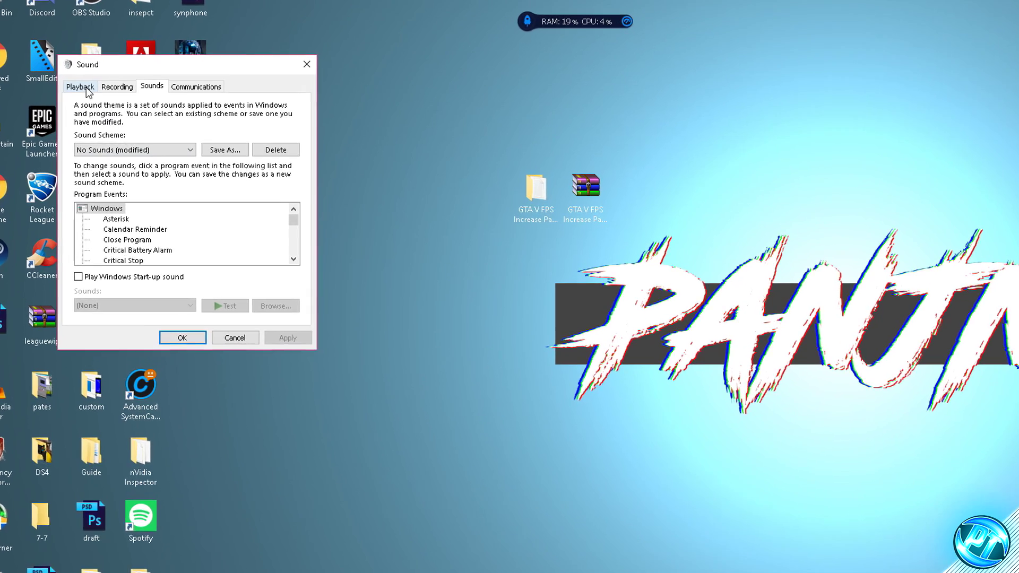
{"action": "left_click", "coordinate": [86, 88]}
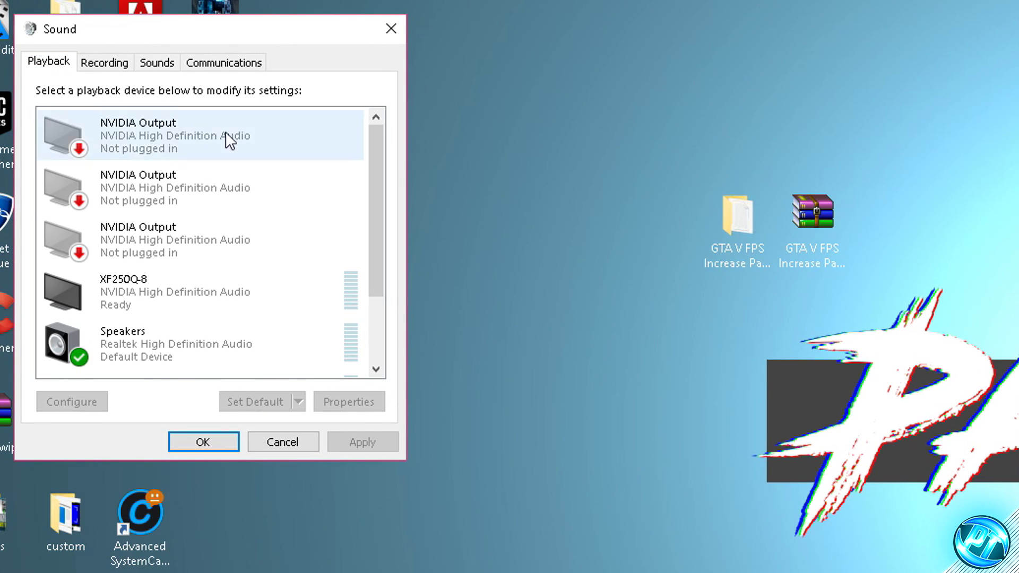
{"action": "left_click_drag", "start_coordinate": [385, 166], "coordinate": [360, 308]}
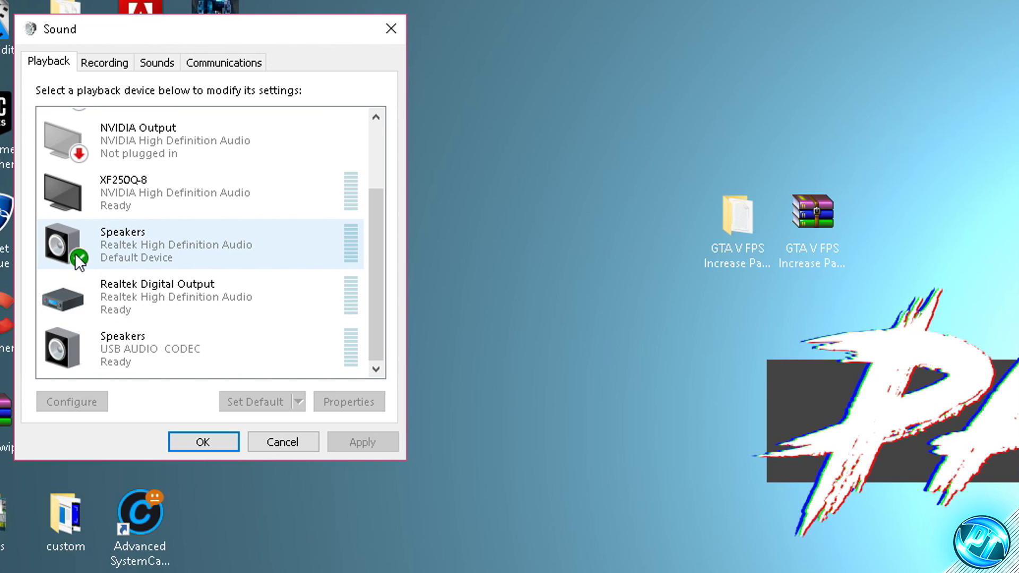
{"action": "right_click", "coordinate": [137, 237]}
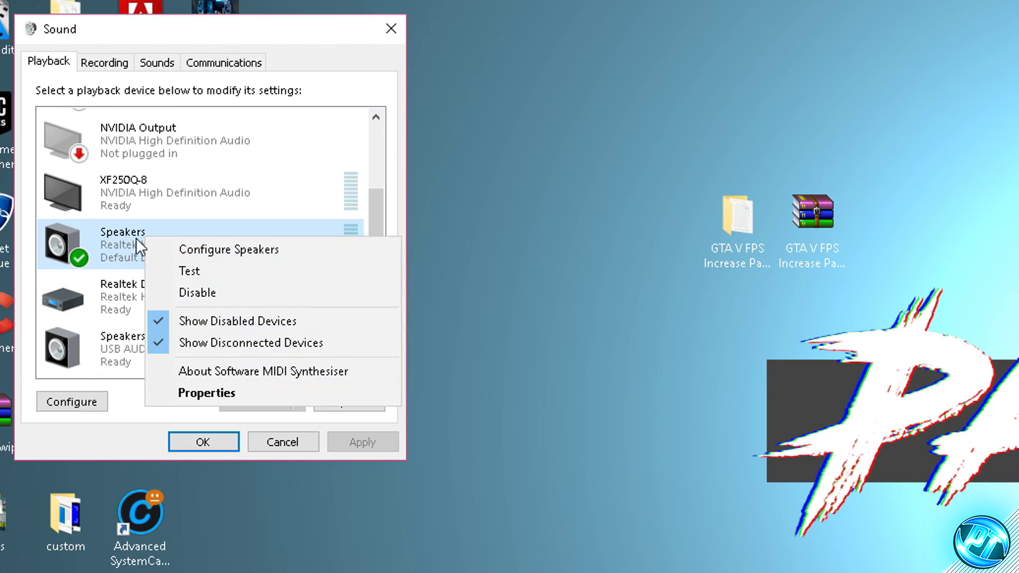
{"action": "left_click", "coordinate": [197, 395]}
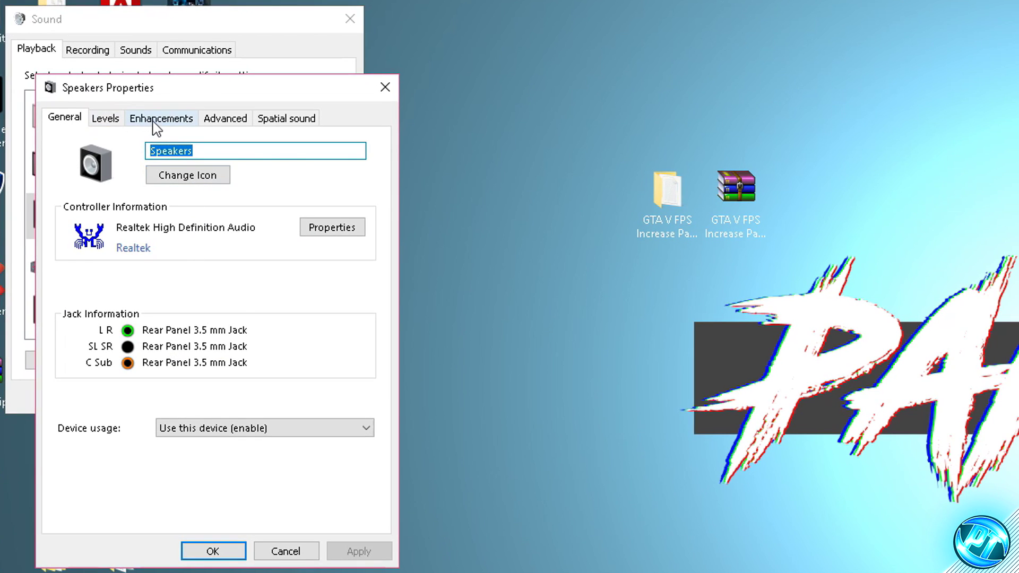
- In the speakers' enhancements, toggle the option to disable all sound effects off and back on
{"action": "left_click", "coordinate": [156, 122]}
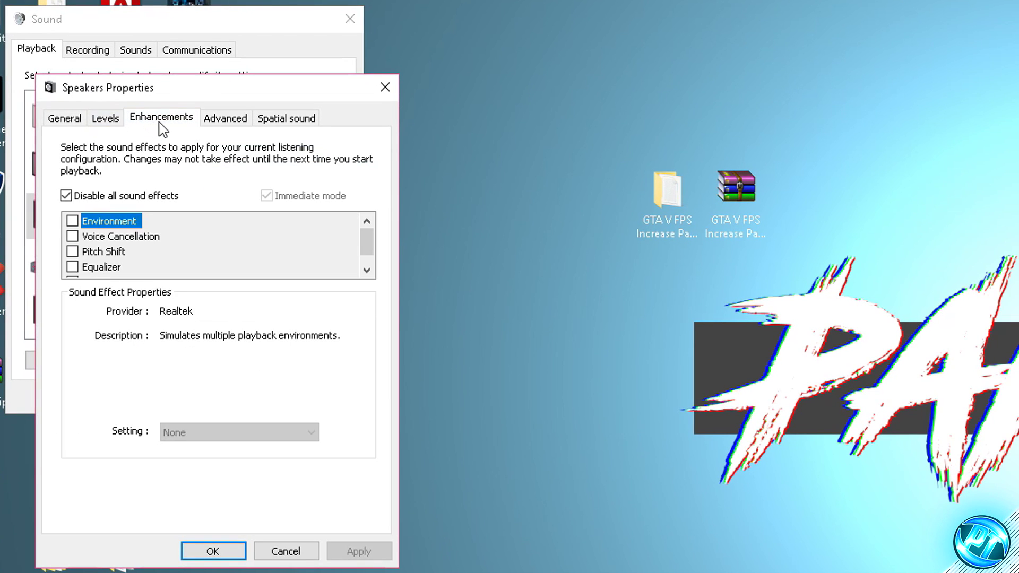
{"action": "left_click", "coordinate": [67, 196]}
{"action": "left_click", "coordinate": [67, 197]}
- Set the speakers' default format to 16 bit, 44100 Hz (CD Quality) in their advanced properties
{"action": "left_click", "coordinate": [226, 118]}
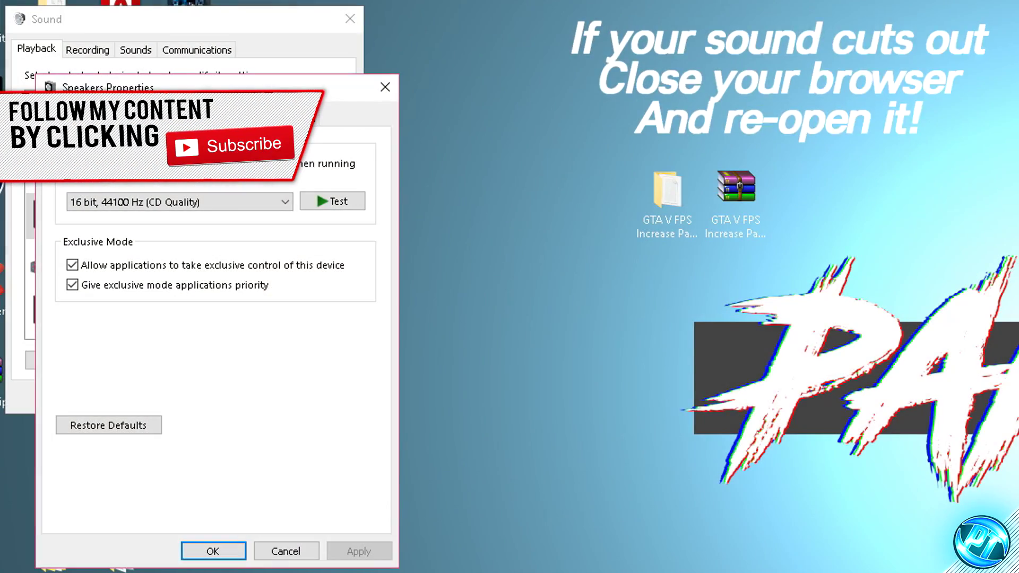
{"action": "left_click", "coordinate": [131, 201]}
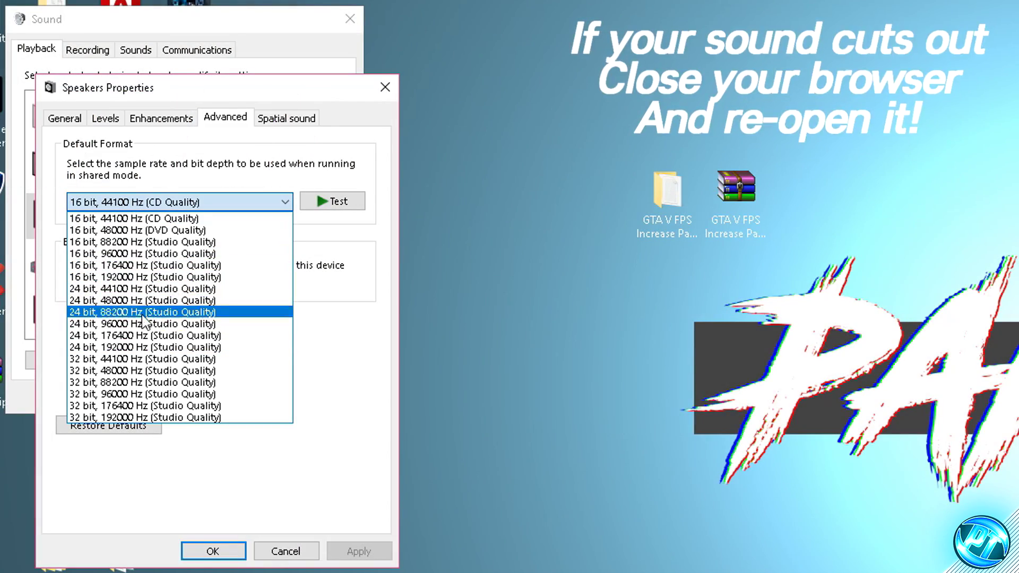
{"action": "left_click", "coordinate": [143, 219]}
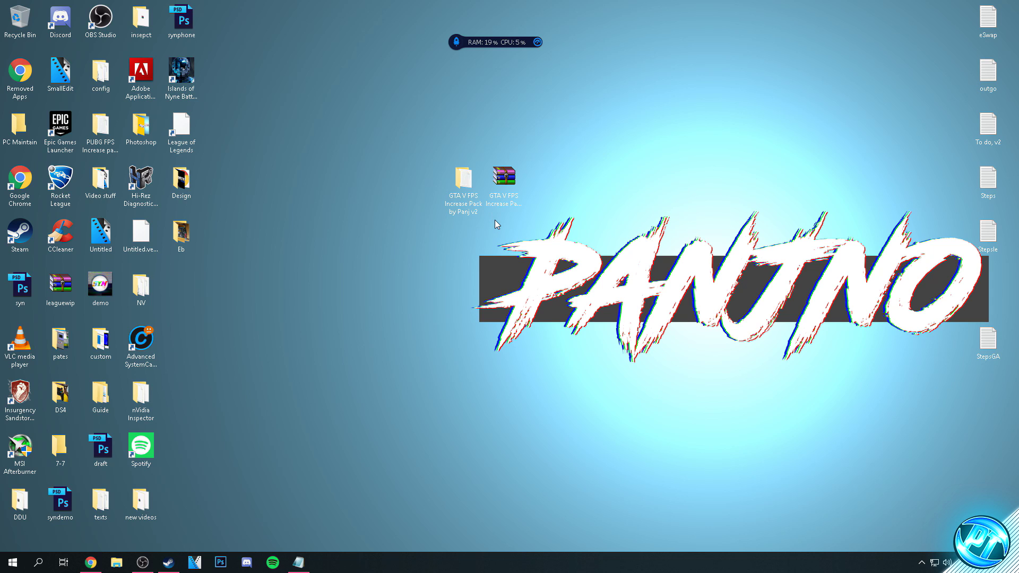
- Search Windows for power, open the Power Options from the power plan editor and reveal the additional plans
{"action": "left_click", "coordinate": [3, 562]}
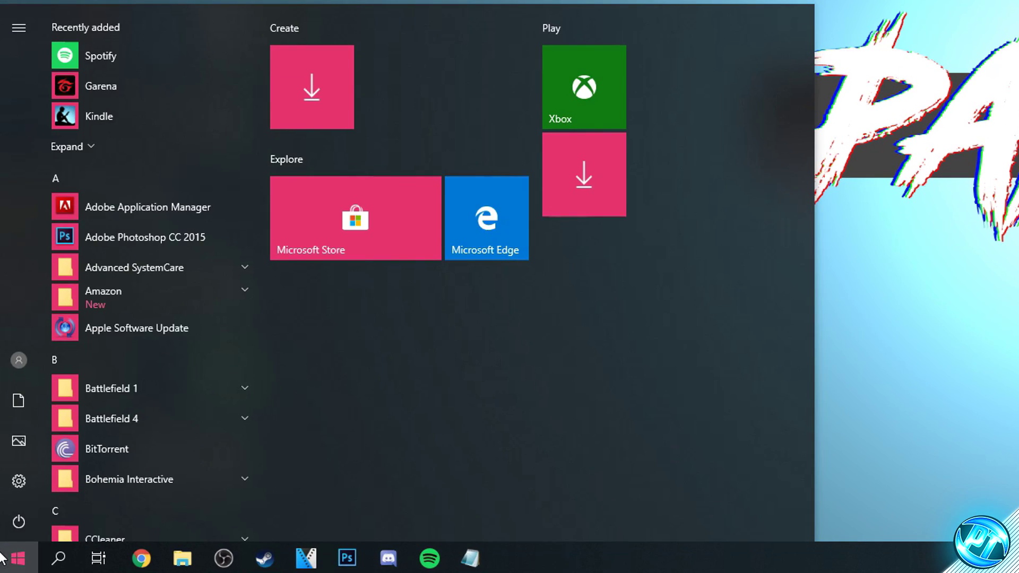
{"action": "type", "text": "power"}
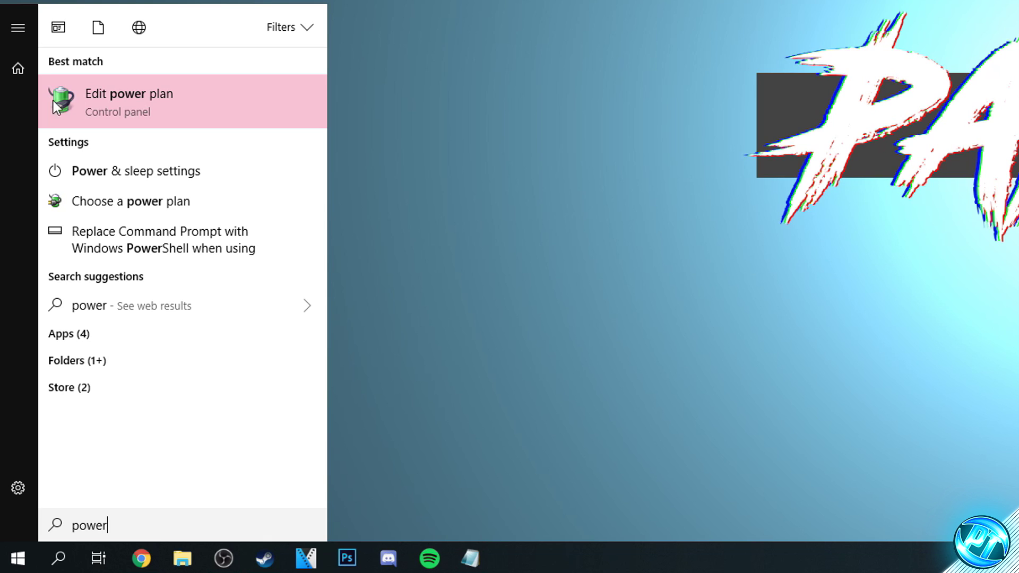
{"action": "left_click", "coordinate": [67, 103]}
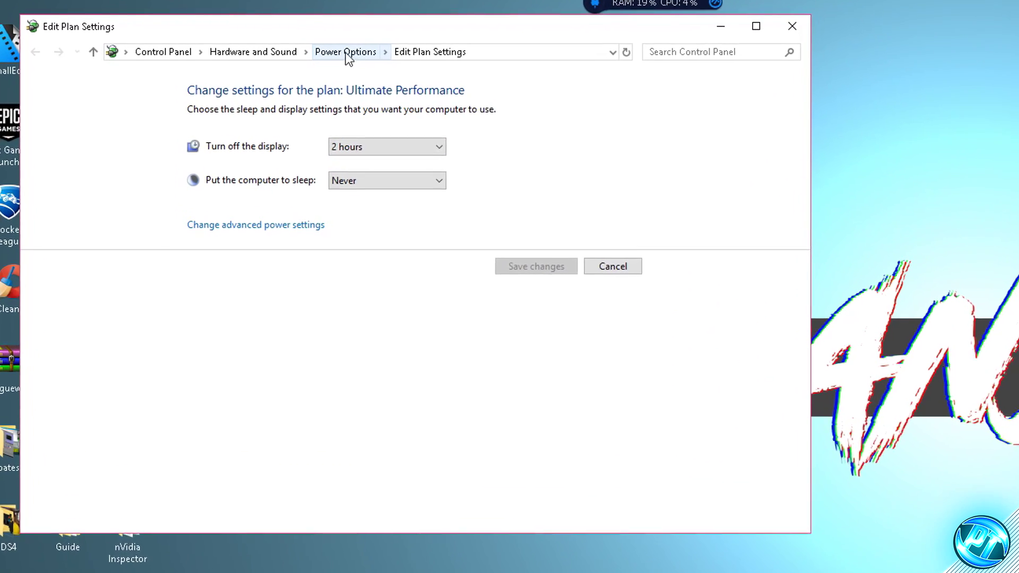
{"action": "left_click", "coordinate": [343, 52]}
{"action": "left_click", "coordinate": [350, 246]}
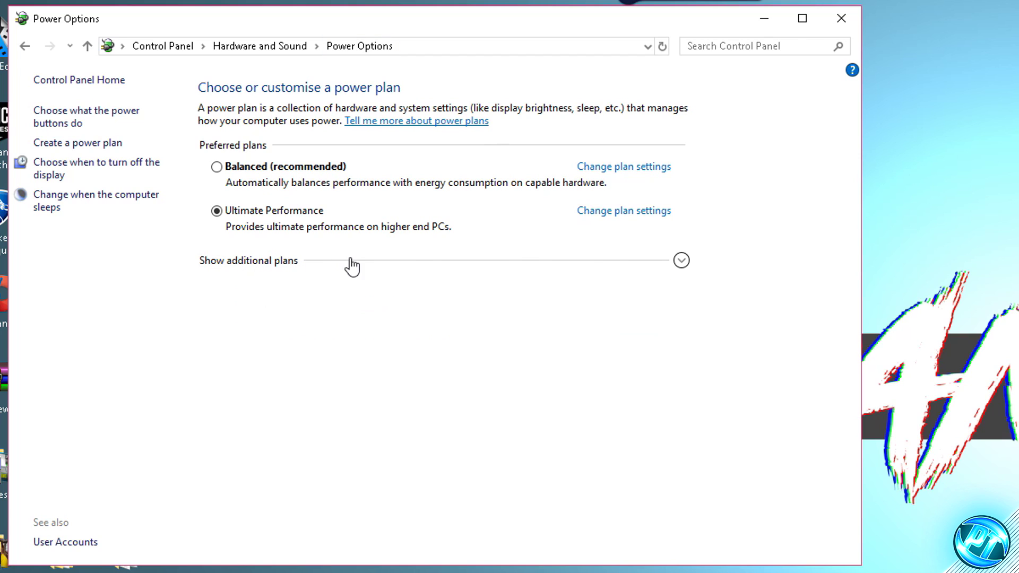
{"action": "left_click", "coordinate": [680, 261]}
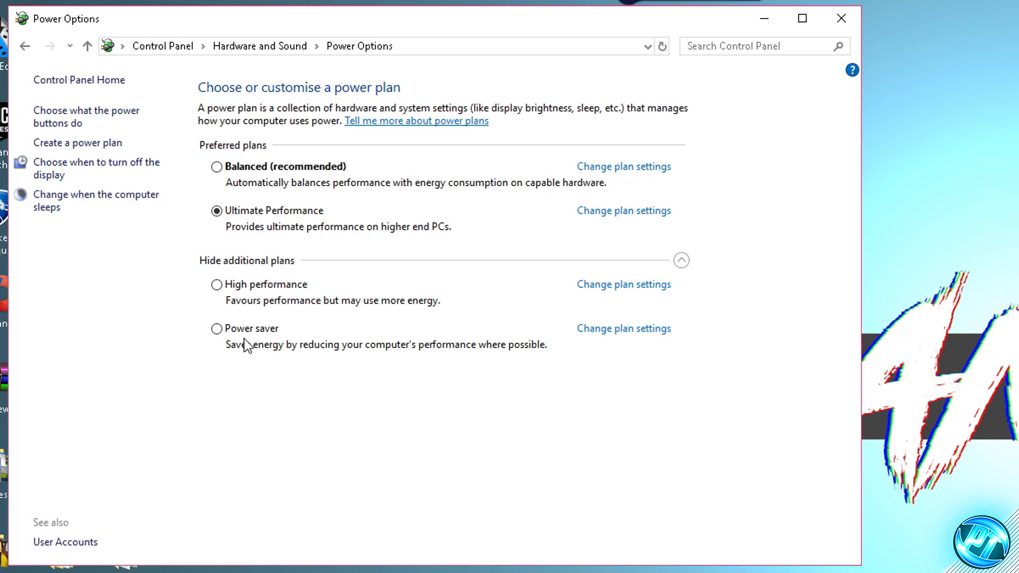
- Switch the active power plan between High performance and Ultimate Performance, ending on Ultimate Performance
{"action": "left_click", "coordinate": [245, 217]}
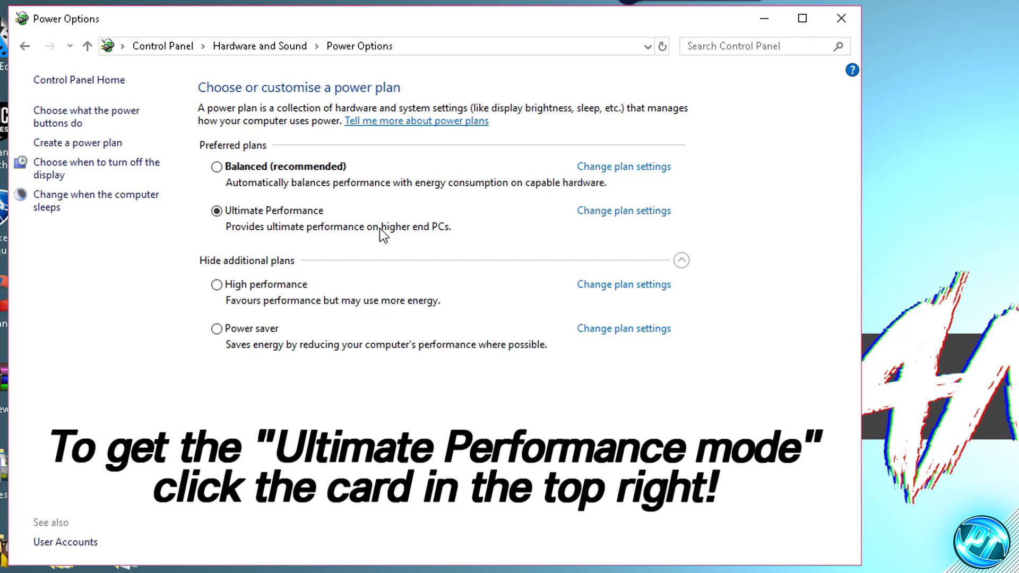
{"action": "left_click", "coordinate": [243, 287]}
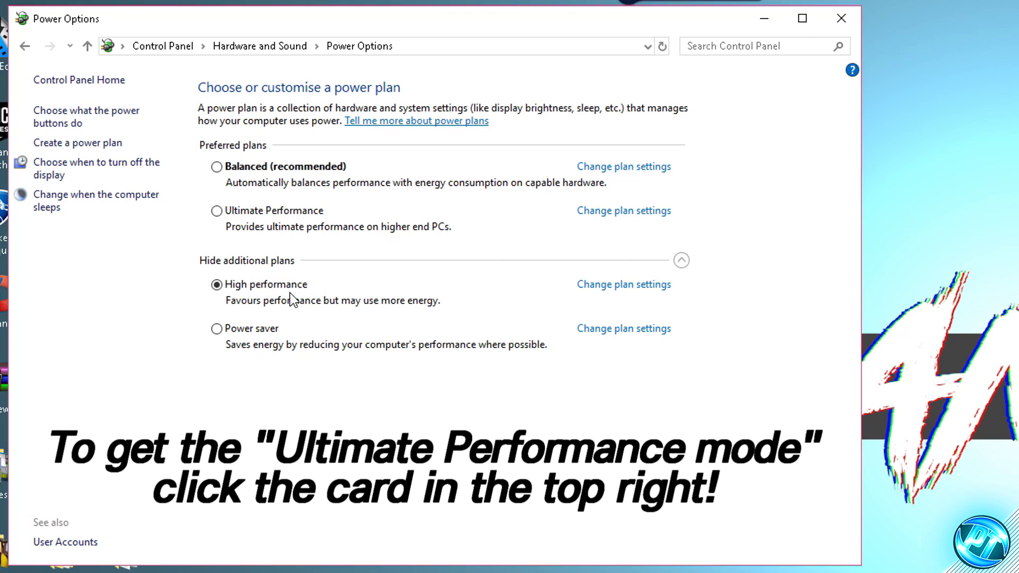
{"action": "left_click", "coordinate": [218, 211]}
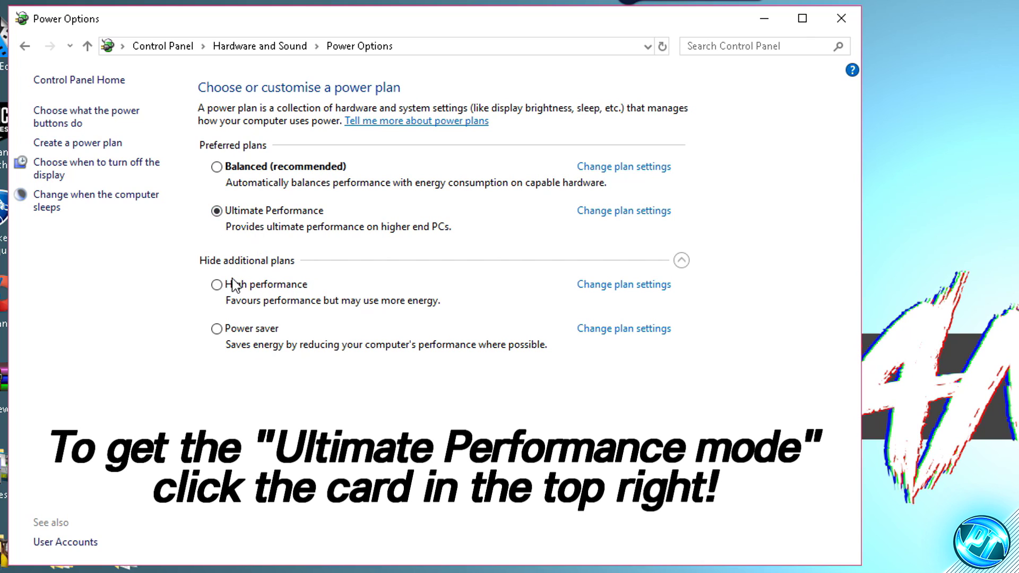
{"action": "left_click", "coordinate": [217, 284]}
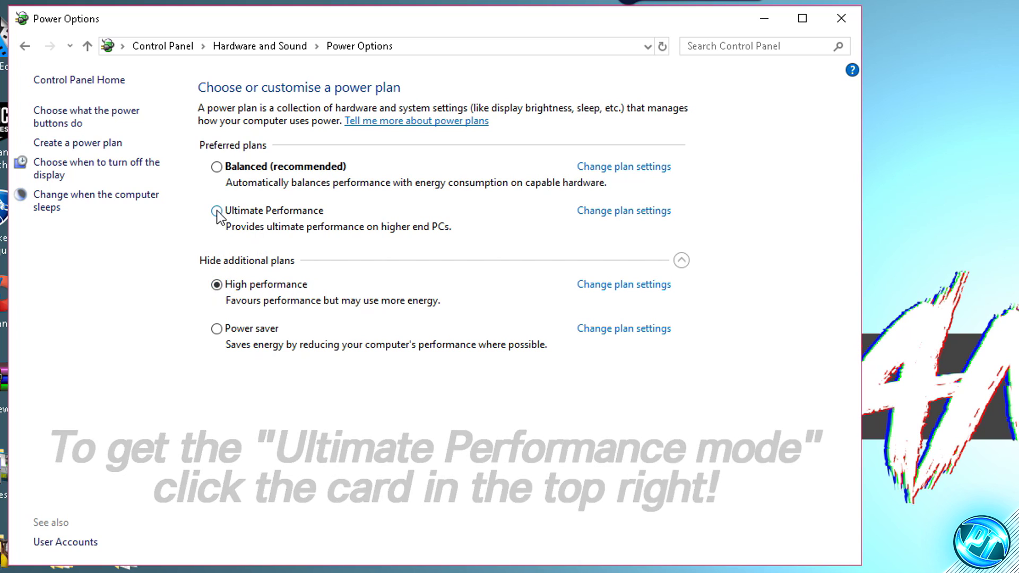
{"action": "left_click", "coordinate": [217, 212]}
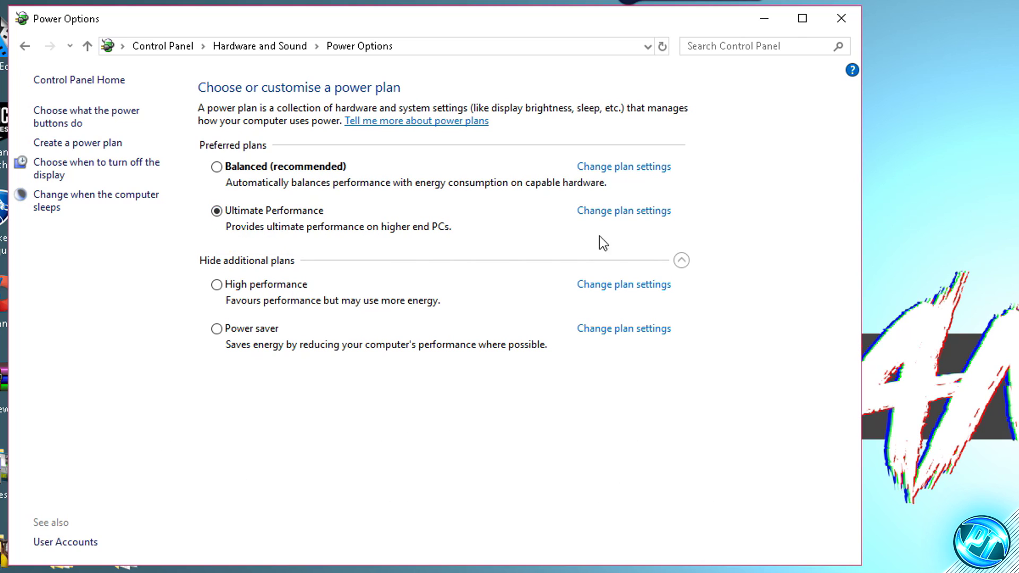
- In the Ultimate Performance plan's advanced settings, set the hard disk turn-off time to 0 minutes and apply it
{"action": "left_click", "coordinate": [631, 212]}
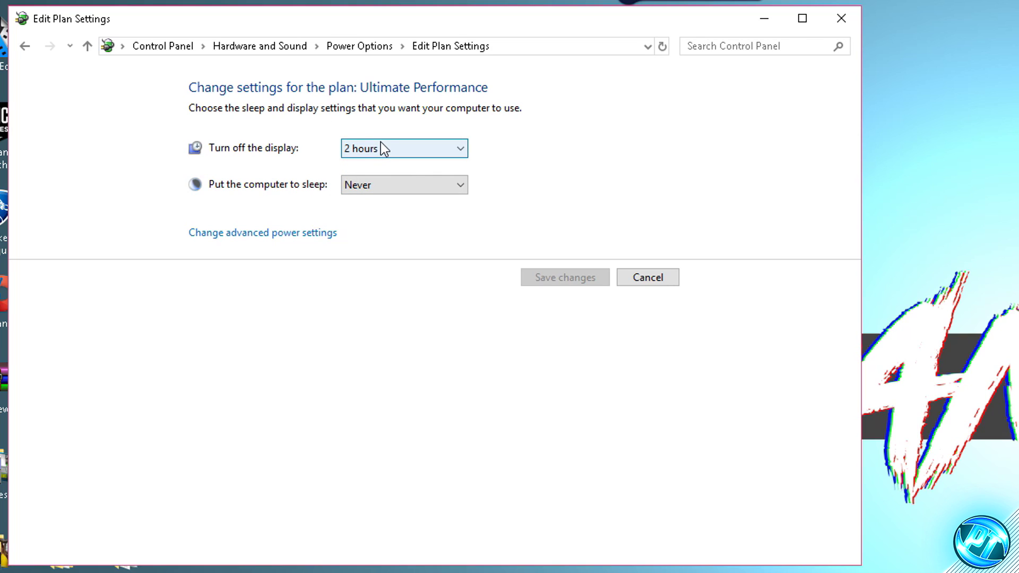
{"action": "left_click", "coordinate": [268, 236]}
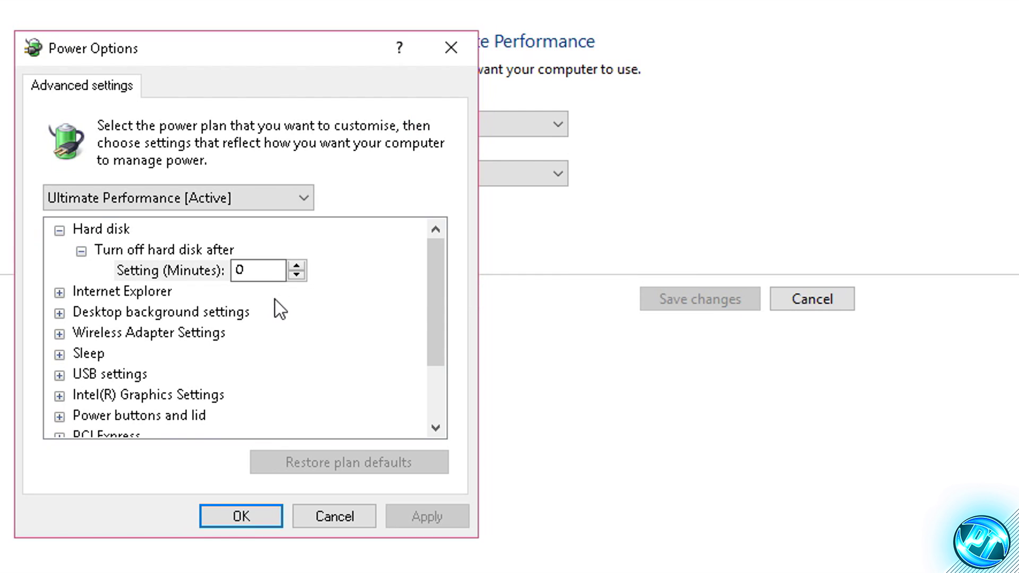
{"action": "left_click", "coordinate": [196, 272]}
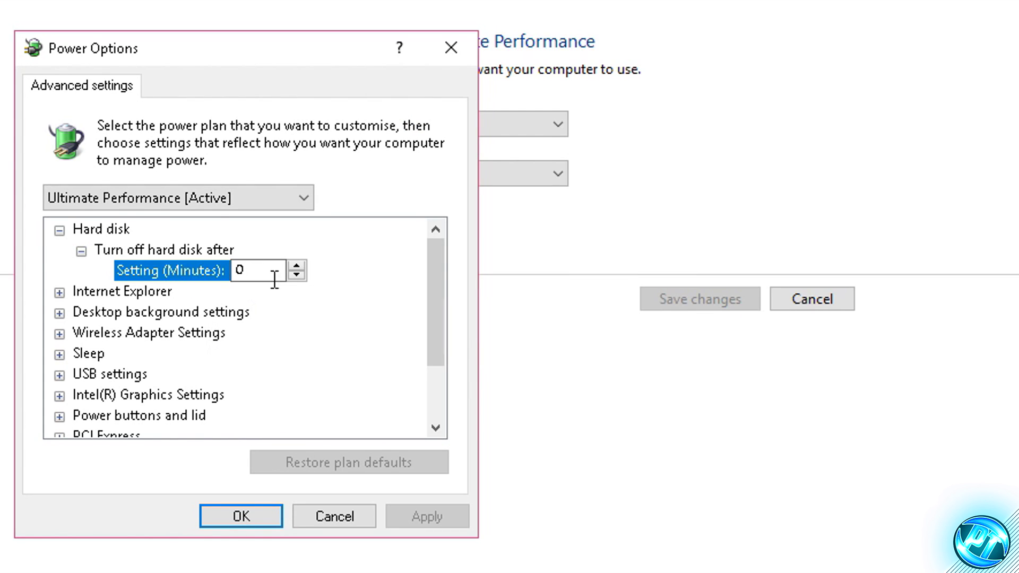
{"action": "left_click_drag", "start_coordinate": [273, 276], "coordinate": [132, 256]}
{"action": "type", "text": "0"}
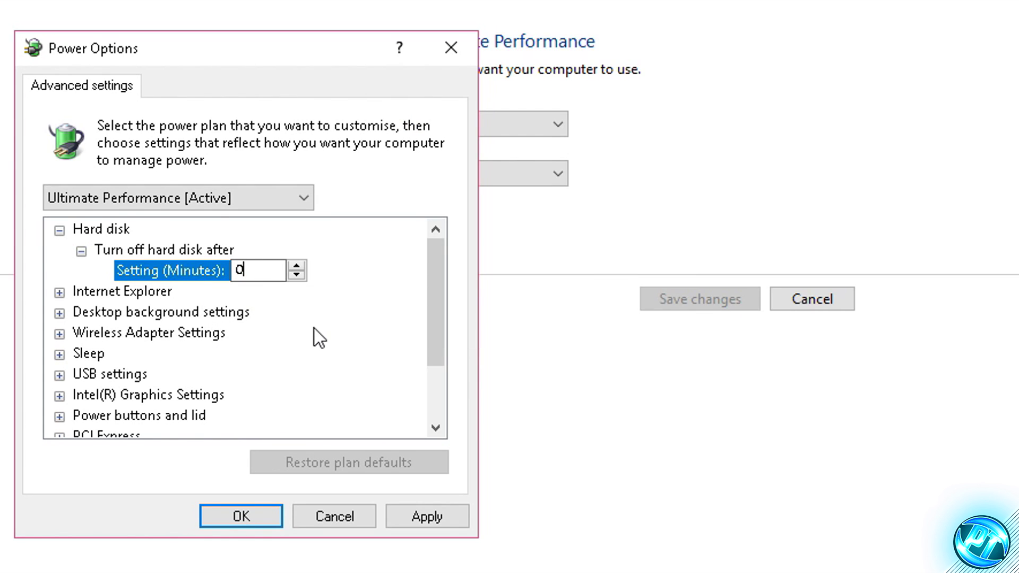
{"action": "left_click", "coordinate": [446, 519]}
- Under processor power management, set the minimum processor state to 100%, apply it and close the power plan windows
{"action": "scroll", "coordinate": [435, 269], "scroll_direction": "down", "scroll_amount": 2}
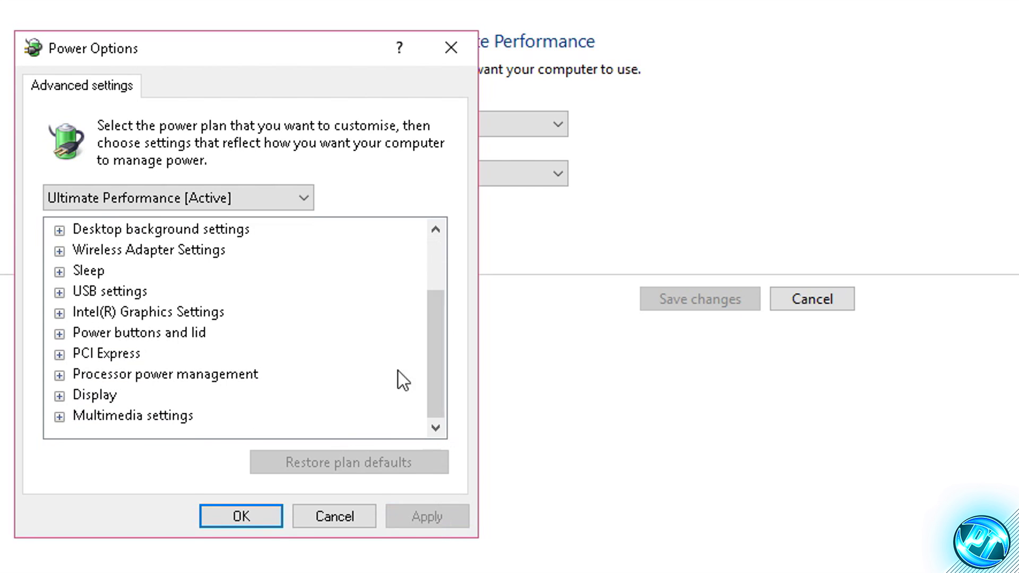
{"action": "left_click", "coordinate": [60, 375]}
{"action": "left_click", "coordinate": [81, 374]}
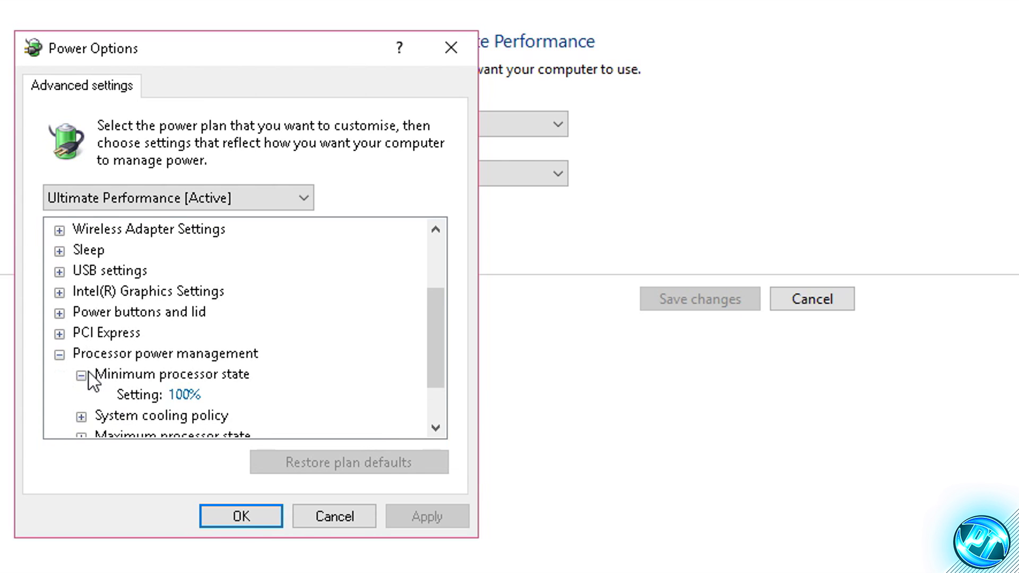
{"action": "scroll", "coordinate": [100, 374], "scroll_direction": "down", "scroll_amount": 1}
{"action": "double_click", "coordinate": [114, 377]}
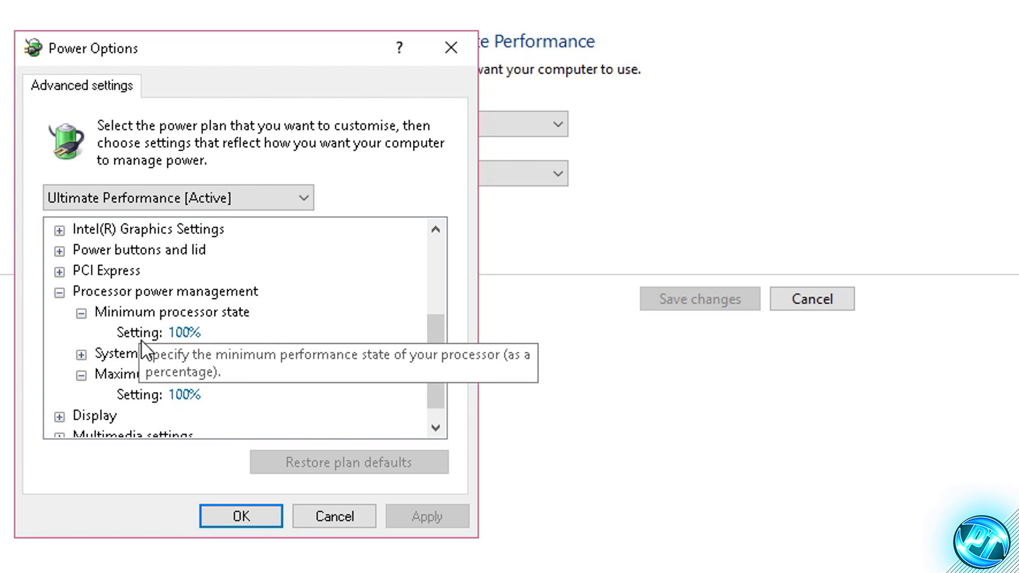
{"action": "left_click", "coordinate": [194, 333]}
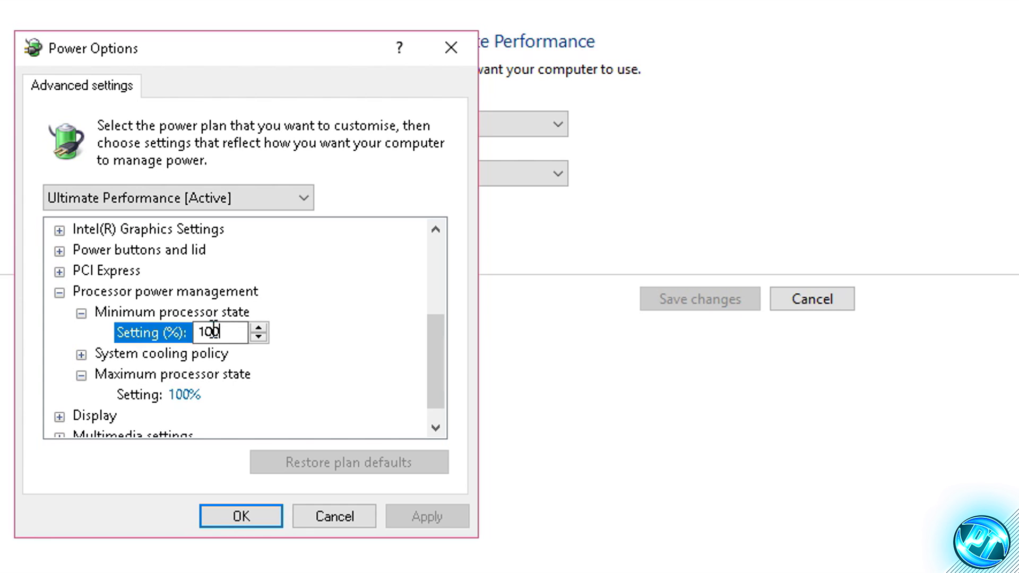
{"action": "type", "text": "100"}
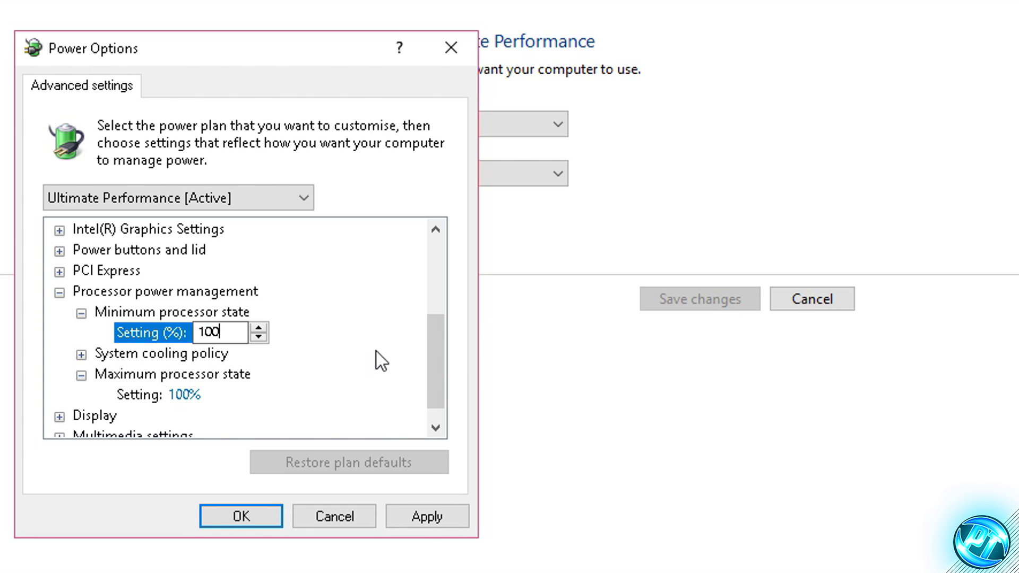
{"action": "left_click", "coordinate": [435, 514]}
{"action": "left_click", "coordinate": [241, 500]}
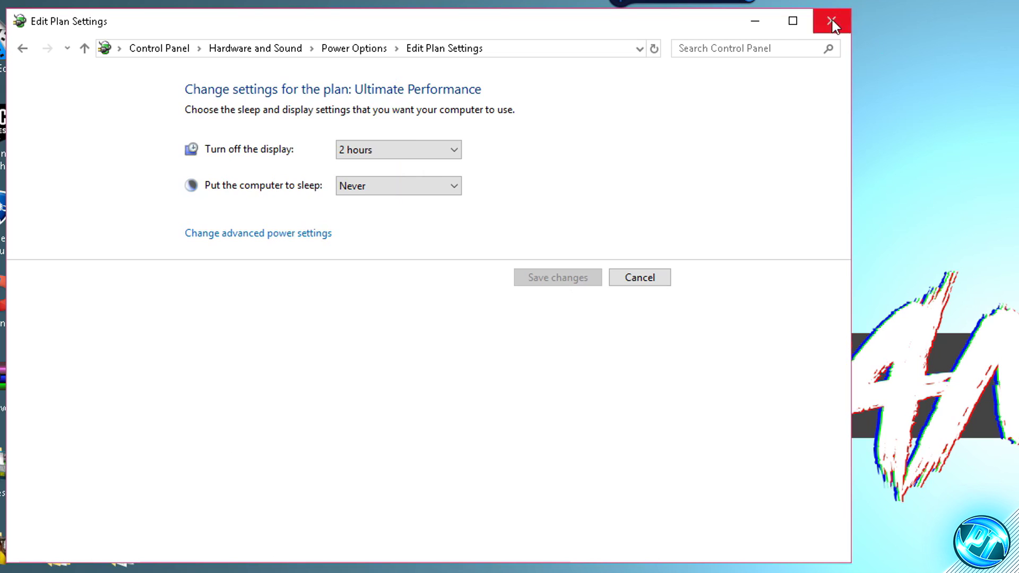
{"action": "left_click", "coordinate": [831, 21]}
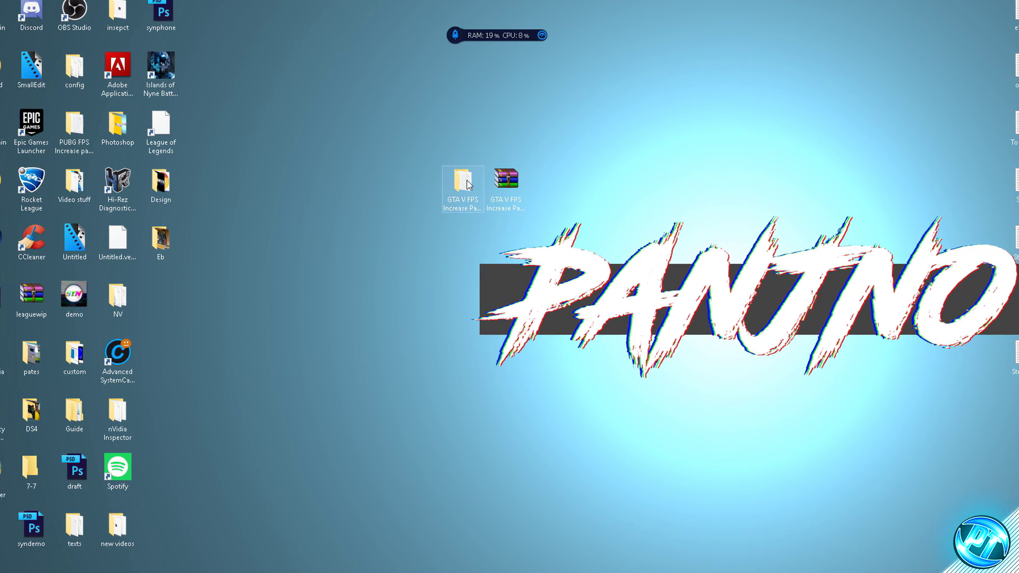
- Launch the CpuCoreParkingSetup-2.1.1.0 installer from the Optimizations folder of the GTA V FPS Increase Pack and minimize the folder window
{"action": "double_click", "coordinate": [467, 184]}
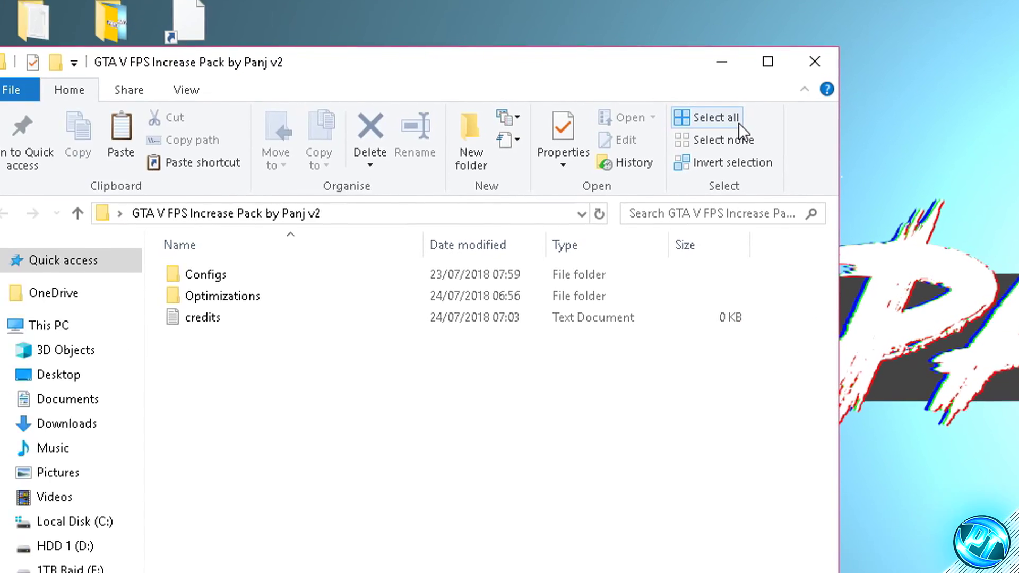
{"action": "double_click", "coordinate": [209, 280]}
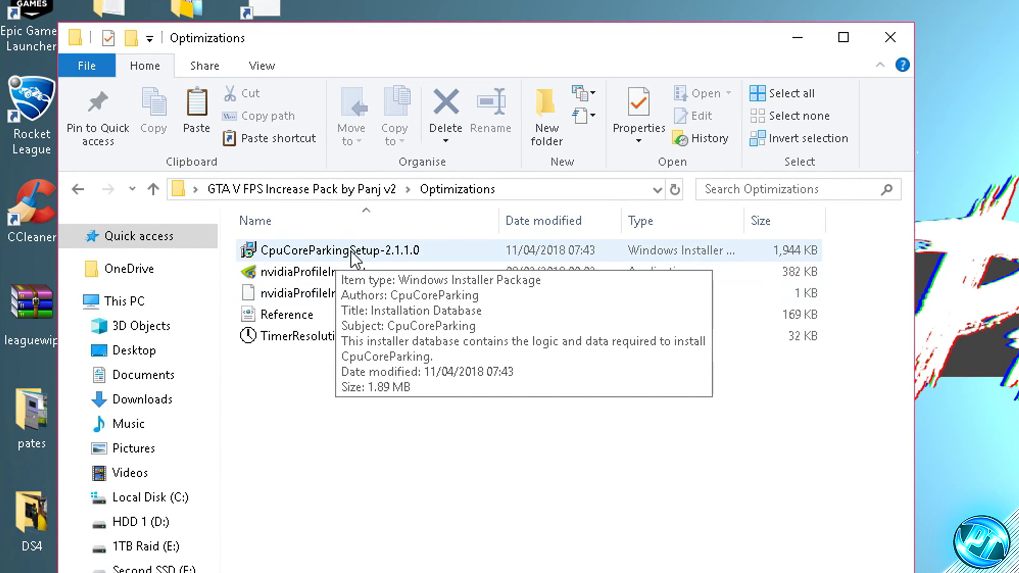
{"action": "double_click", "coordinate": [352, 250]}
{"action": "left_click", "coordinate": [797, 37]}
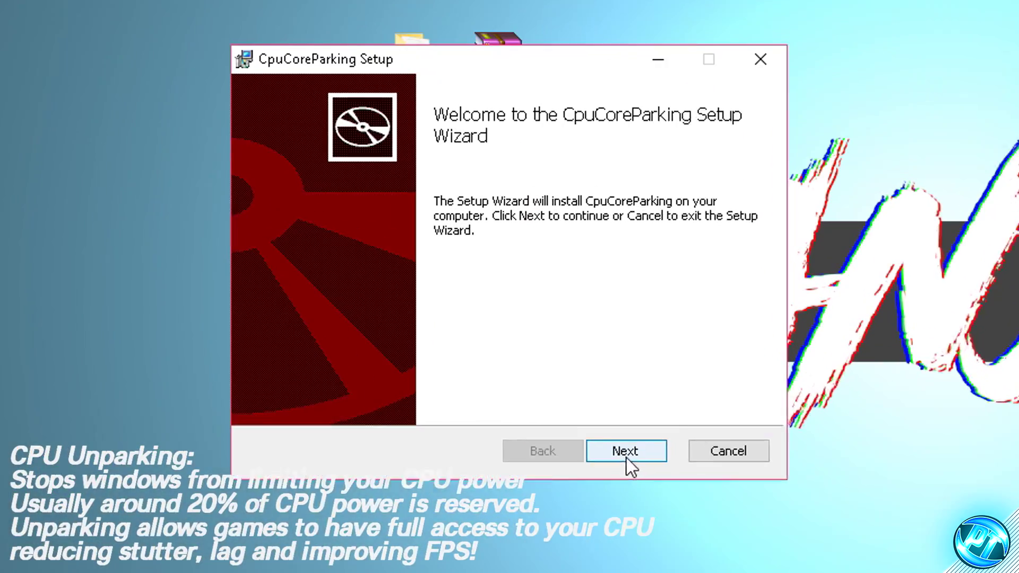
- Accept the license, install CpuCoreParking to its default folder, and launch it on finishing, dismissing the update notice
{"action": "left_click", "coordinate": [626, 459]}
{"action": "left_click", "coordinate": [268, 398]}
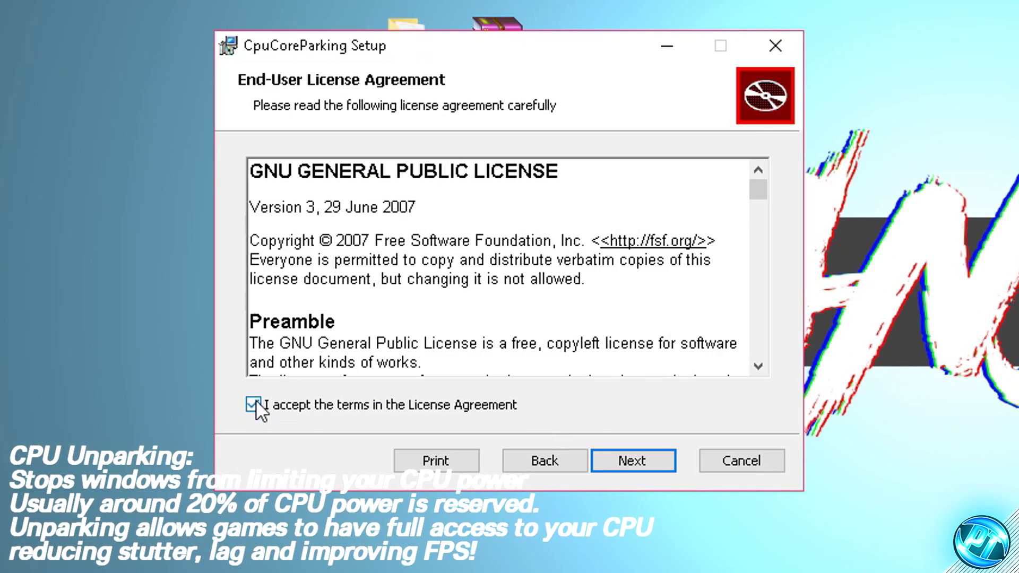
{"action": "left_click", "coordinate": [626, 457]}
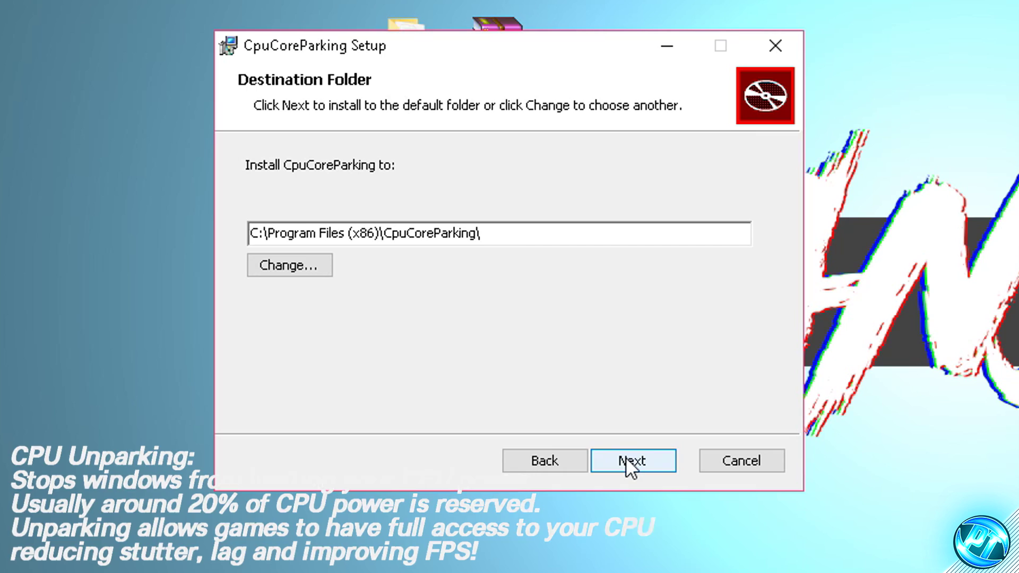
{"action": "left_click", "coordinate": [625, 456]}
{"action": "left_click", "coordinate": [629, 460]}
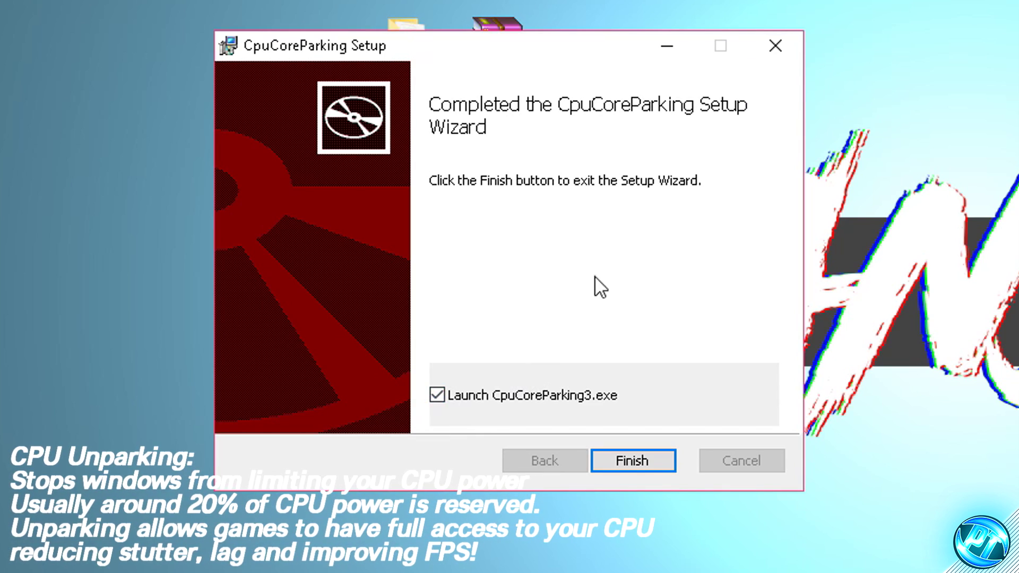
{"action": "left_click", "coordinate": [651, 460]}
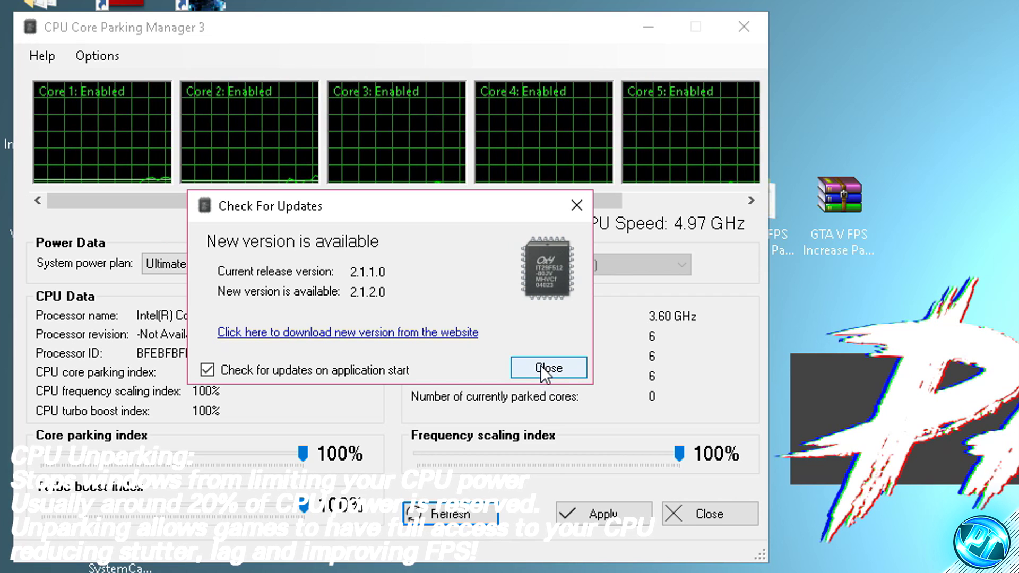
{"action": "left_click", "coordinate": [550, 369]}
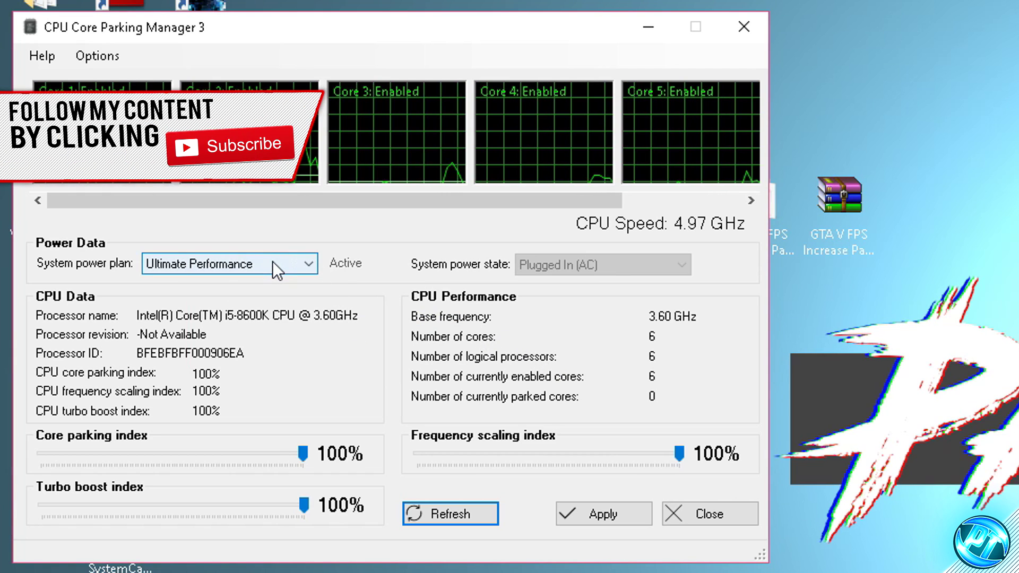
- Choose Ultimate Performance as the system power plan and set the core parking index to 100%
{"action": "left_click", "coordinate": [252, 267]}
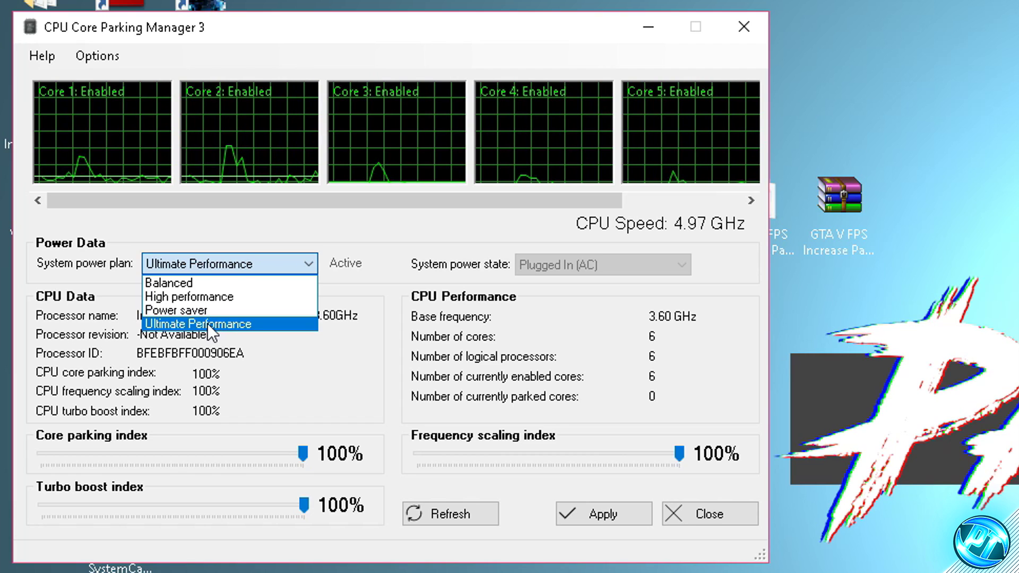
{"action": "left_click", "coordinate": [208, 323]}
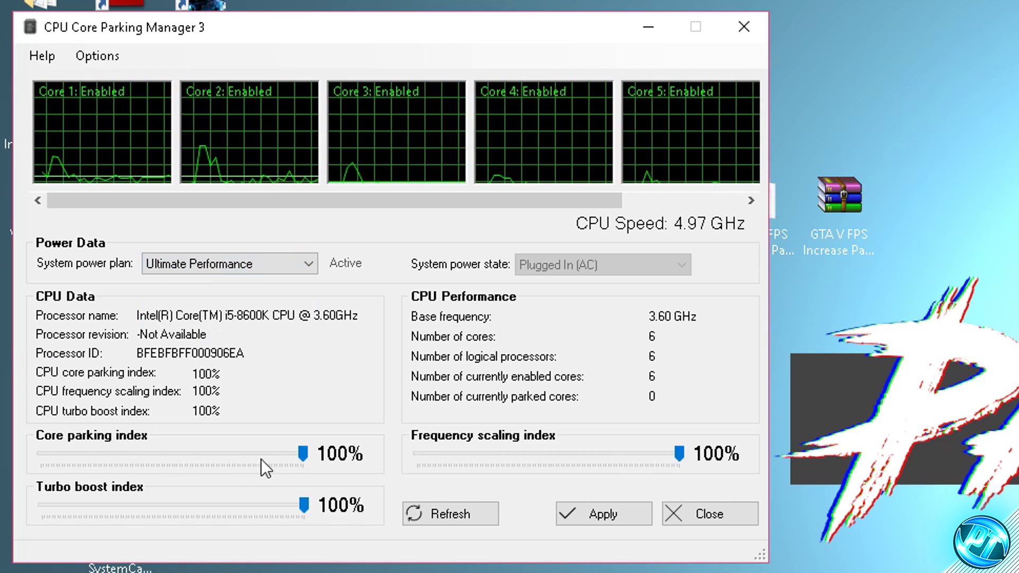
{"action": "mouse_move", "coordinate": [302, 454]}
{"action": "left_mouse_down"}
{"action": "mouse_move", "coordinate": [116, 452]}
{"action": "mouse_move", "coordinate": [212, 468]}
{"action": "mouse_move", "coordinate": [214, 455]}
{"action": "mouse_move", "coordinate": [317, 453]}
{"action": "mouse_move", "coordinate": [305, 463]}
{"action": "mouse_move", "coordinate": [198, 450]}
{"action": "mouse_move", "coordinate": [286, 463]}
{"action": "mouse_move", "coordinate": [317, 453]}
{"action": "left_mouse_up"}
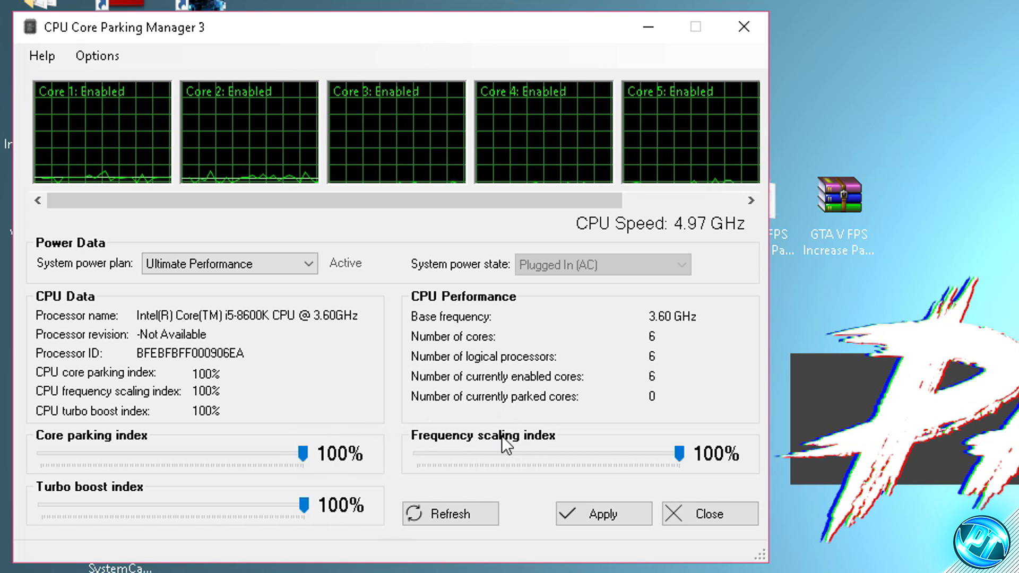
- Set the frequency scaling and turbo boost indexes to 100%, apply the changes and close CPU Core Parking Manager
{"action": "mouse_move", "coordinate": [677, 451]}
{"action": "left_mouse_down"}
{"action": "mouse_move", "coordinate": [580, 455]}
{"action": "mouse_move", "coordinate": [696, 454]}
{"action": "left_mouse_up"}
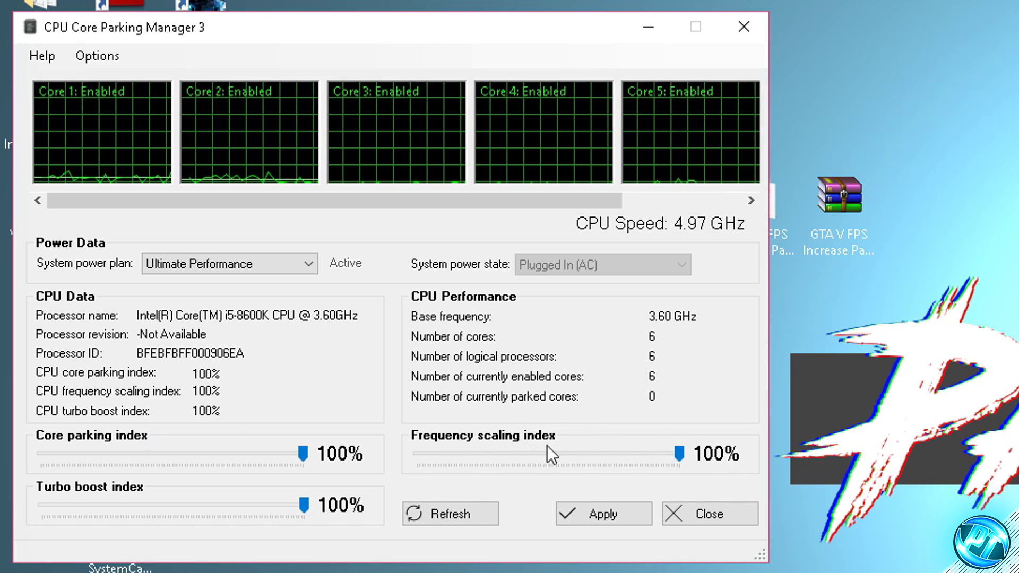
{"action": "mouse_move", "coordinate": [302, 503]}
{"action": "left_mouse_down"}
{"action": "mouse_move", "coordinate": [227, 505]}
{"action": "mouse_move", "coordinate": [318, 509]}
{"action": "left_mouse_up"}
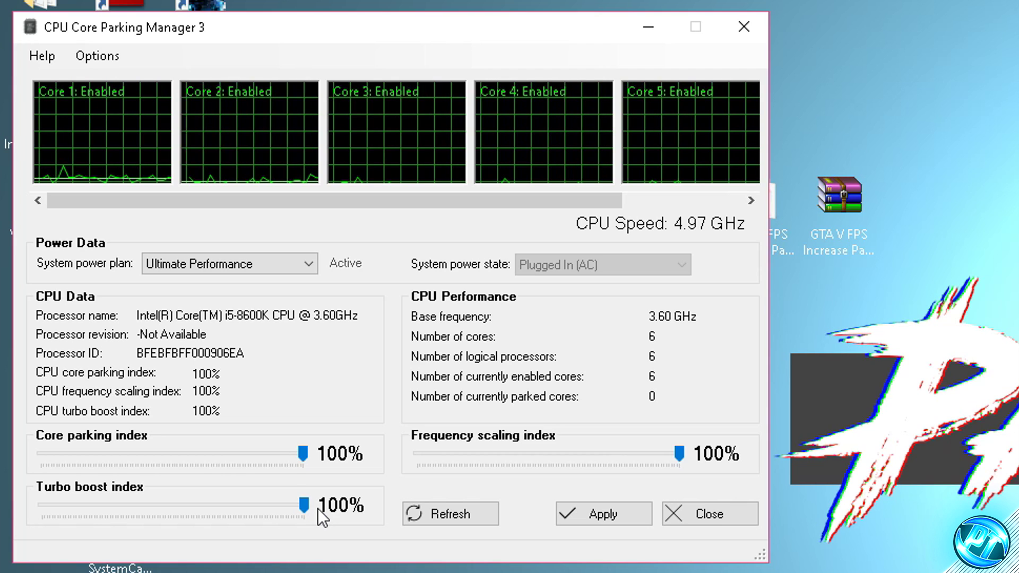
{"action": "left_click", "coordinate": [610, 508]}
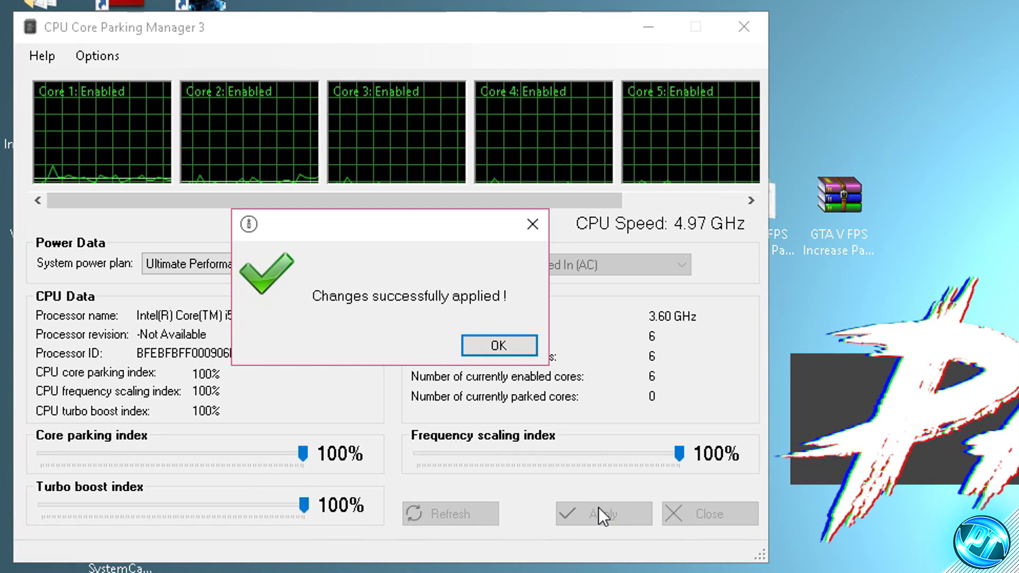
{"action": "left_click", "coordinate": [510, 348]}
{"action": "left_click", "coordinate": [741, 31]}
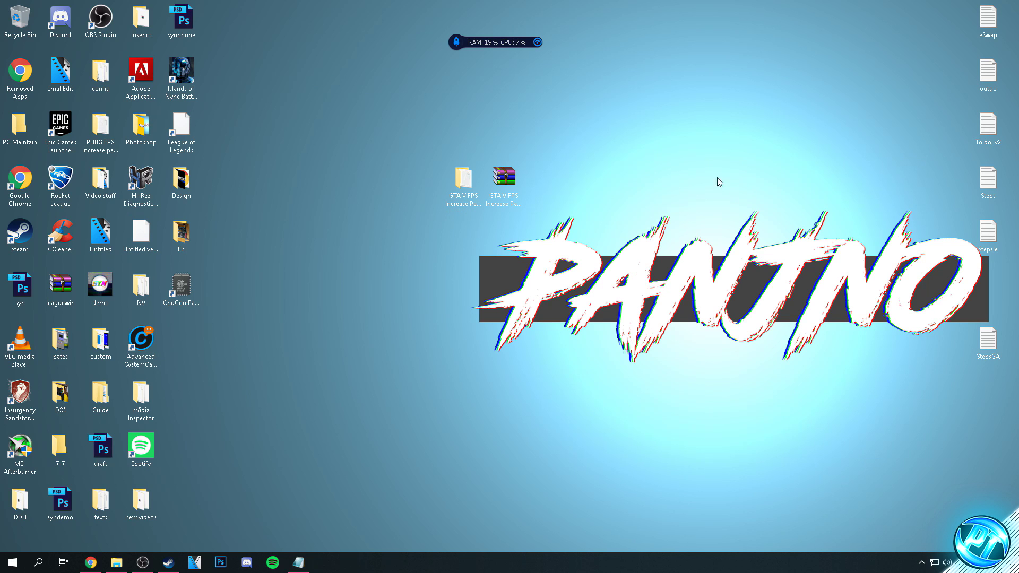
- Open the properties of This PC and bring up the Performance Options from the advanced system settings
{"action": "left_click", "coordinate": [10, 564]}
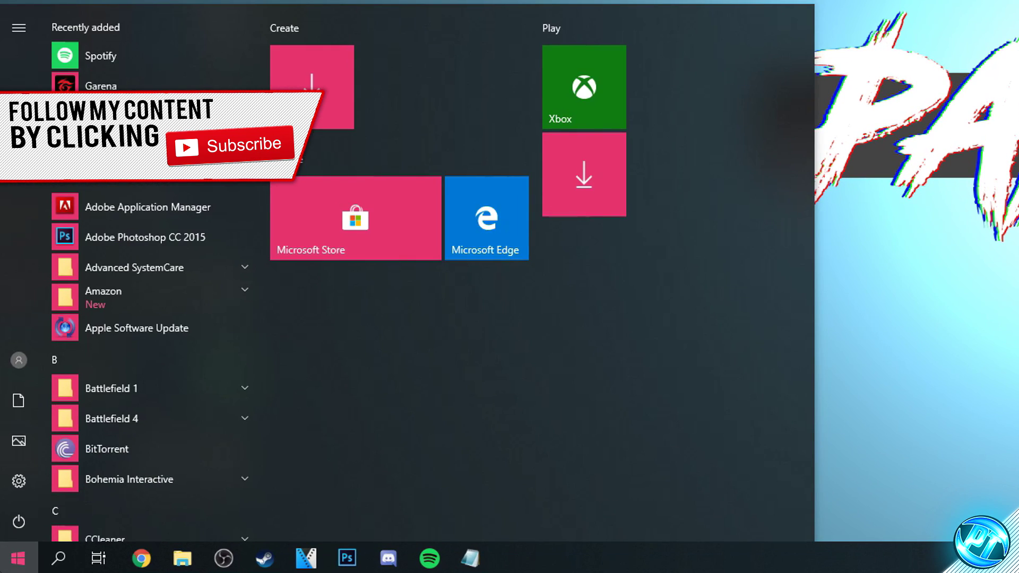
{"action": "type", "text": "this pc"}
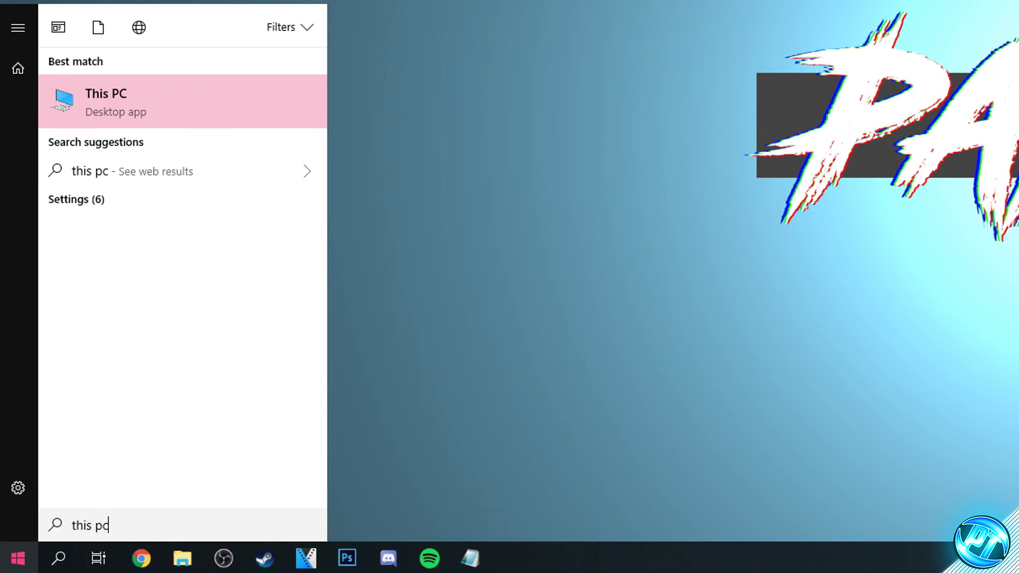
{"action": "right_click", "coordinate": [199, 115]}
{"action": "left_click", "coordinate": [127, 269]}
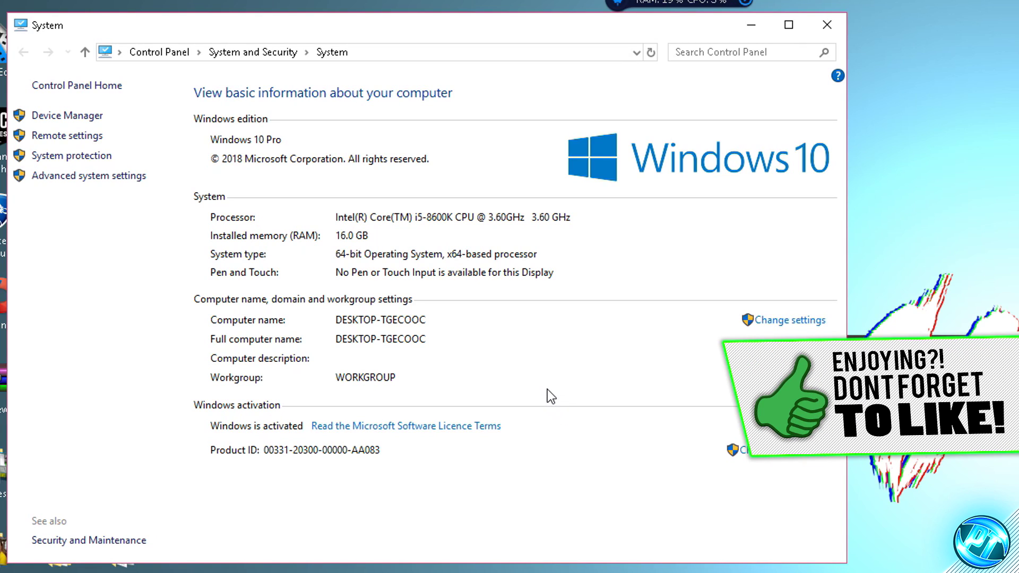
{"action": "left_click", "coordinate": [105, 178]}
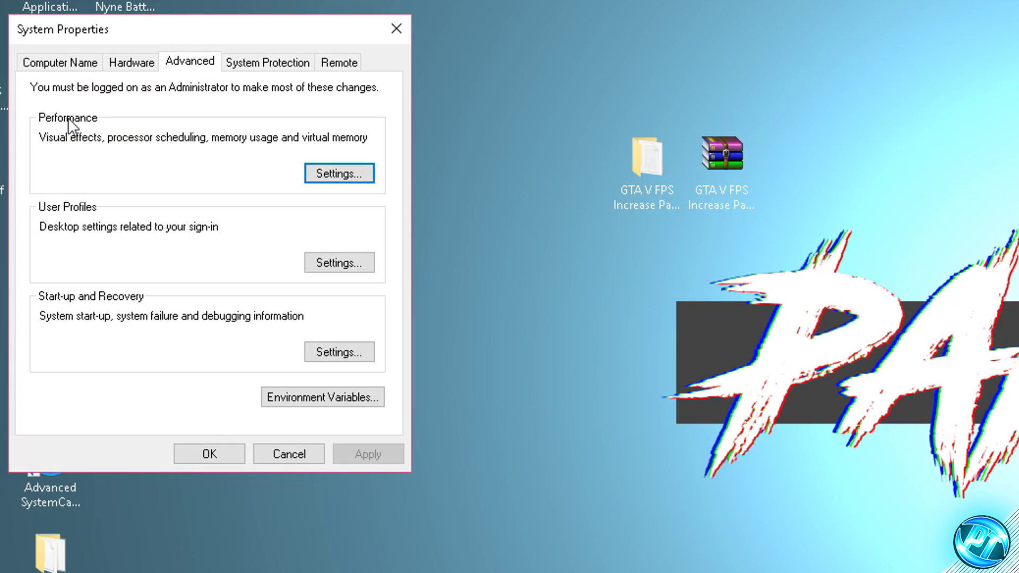
{"action": "left_click", "coordinate": [329, 171]}
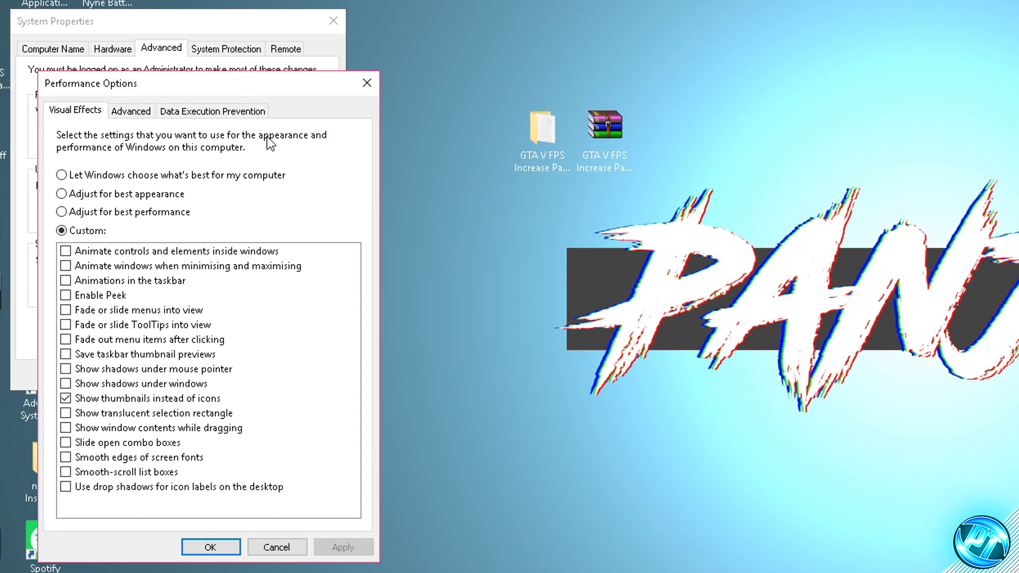
- Choose Custom visual effects and disable the window, control and taskbar animations, Enable Peek, the menu and ToolTip fades, and shadows under windows
{"action": "left_click", "coordinate": [117, 215]}
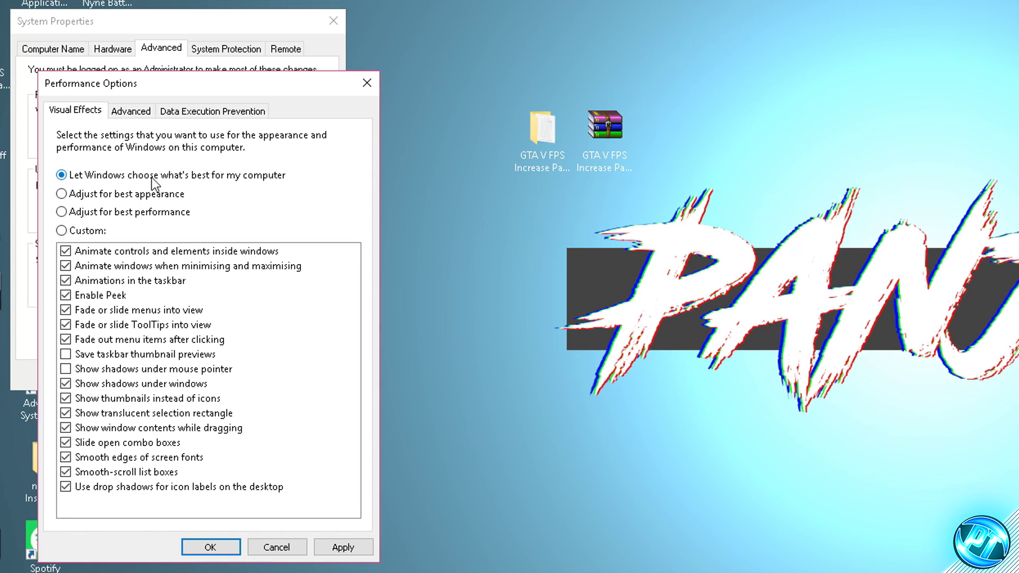
{"action": "left_click", "coordinate": [63, 230]}
{"action": "left_click", "coordinate": [66, 250]}
{"action": "left_click", "coordinate": [65, 266]}
{"action": "left_click", "coordinate": [65, 281]}
{"action": "left_click", "coordinate": [66, 295]}
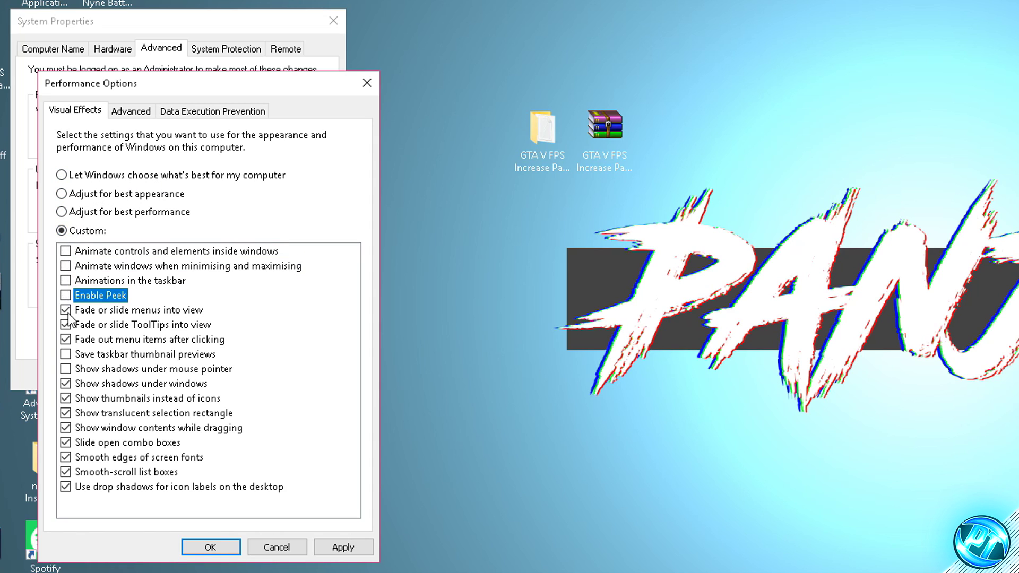
{"action": "left_click", "coordinate": [66, 310]}
{"action": "left_click", "coordinate": [65, 324]}
{"action": "left_click", "coordinate": [66, 339]}
{"action": "left_click", "coordinate": [65, 383]}
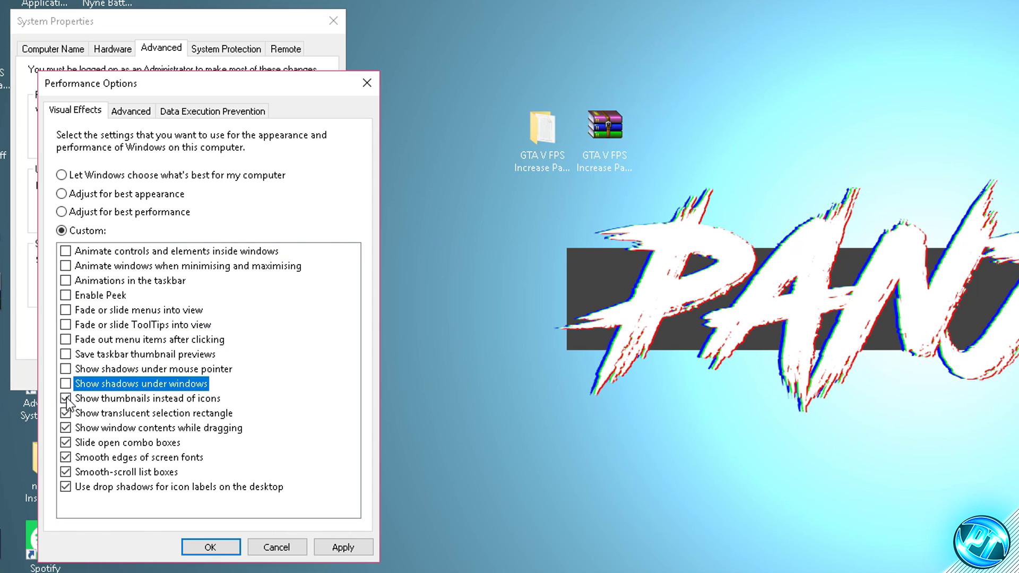
- Disable the remaining visual effects, including smooth edges of screen fonts, keep only Show thumbnails instead of icons enabled, and apply
{"action": "left_click", "coordinate": [65, 398]}
{"action": "left_click", "coordinate": [65, 412]}
{"action": "left_click", "coordinate": [65, 427]}
{"action": "left_click", "coordinate": [66, 444]}
{"action": "left_click", "coordinate": [65, 471]}
{"action": "left_click", "coordinate": [65, 486]}
{"action": "left_click", "coordinate": [66, 457]}
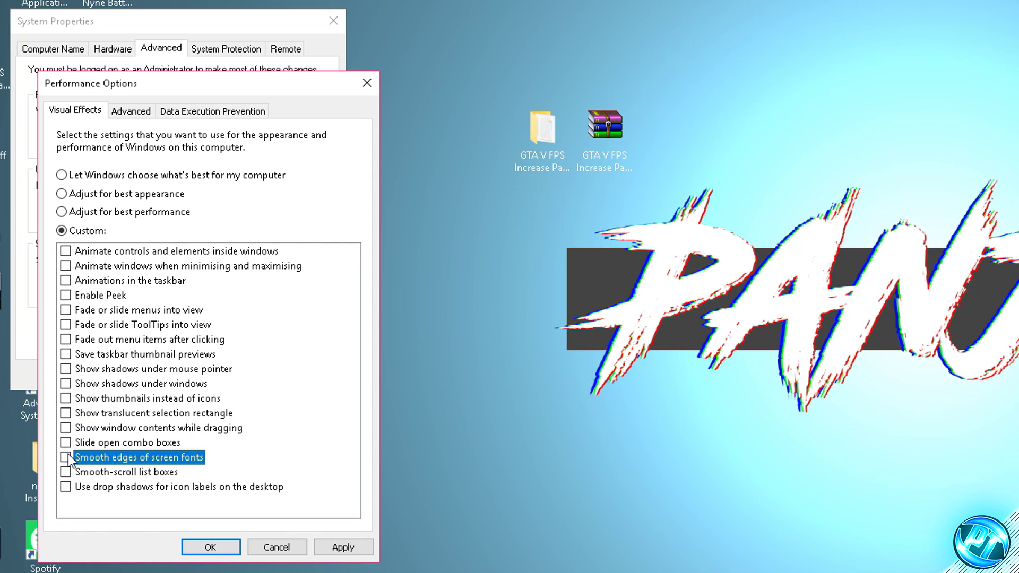
{"action": "left_click", "coordinate": [65, 457]}
{"action": "left_click", "coordinate": [120, 398]}
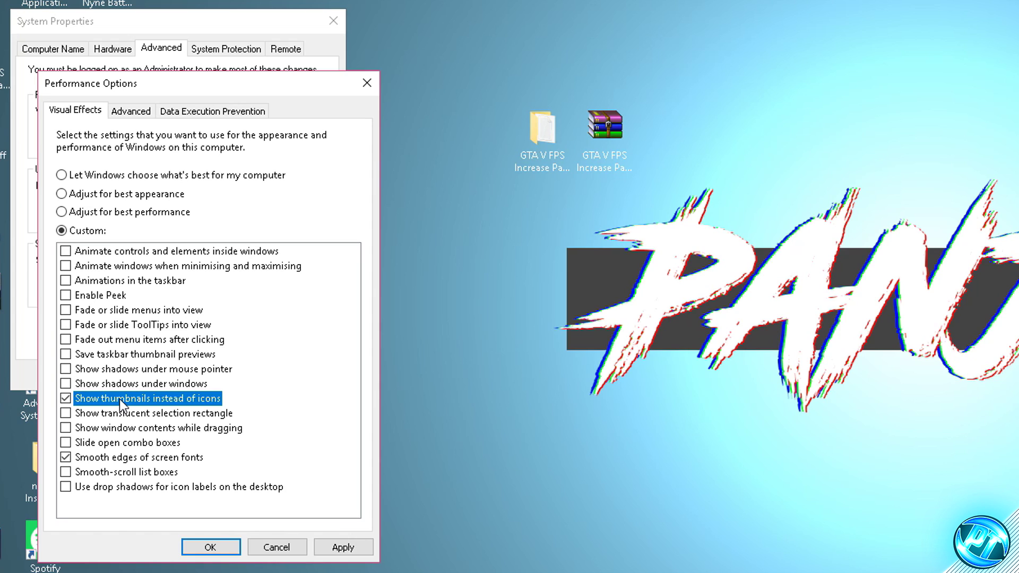
{"action": "left_click", "coordinate": [133, 457]}
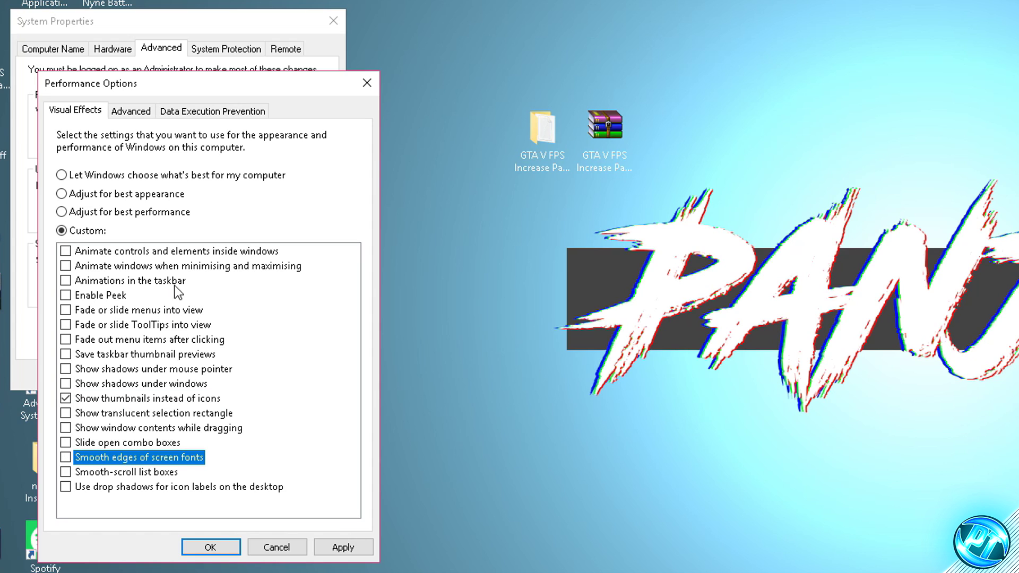
{"action": "left_click", "coordinate": [347, 546]}
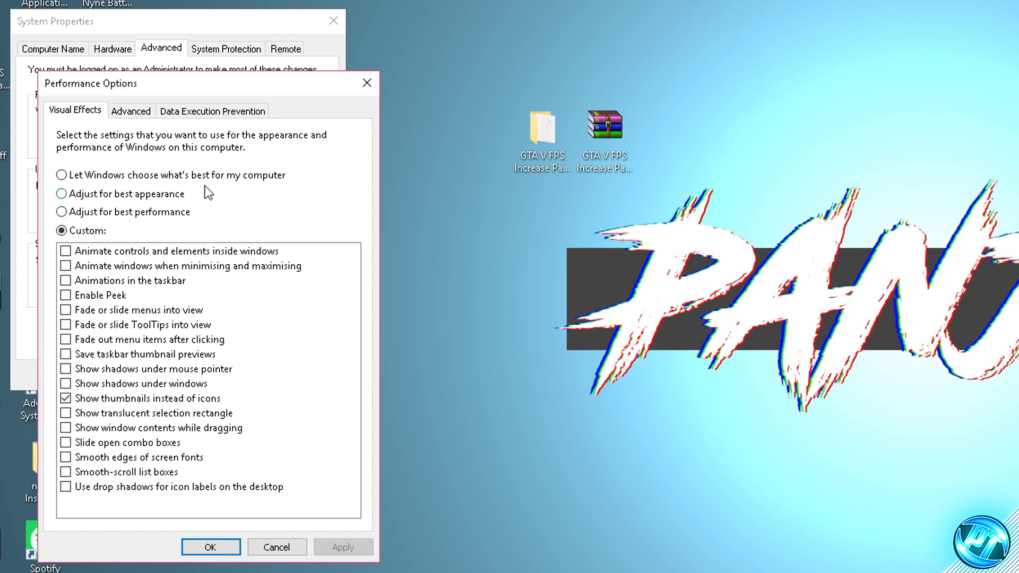
- Adjust processor scheduling for best performance of Programs and turn off automatic paging file management for all drives in Virtual Memory
{"action": "left_click", "coordinate": [133, 112]}
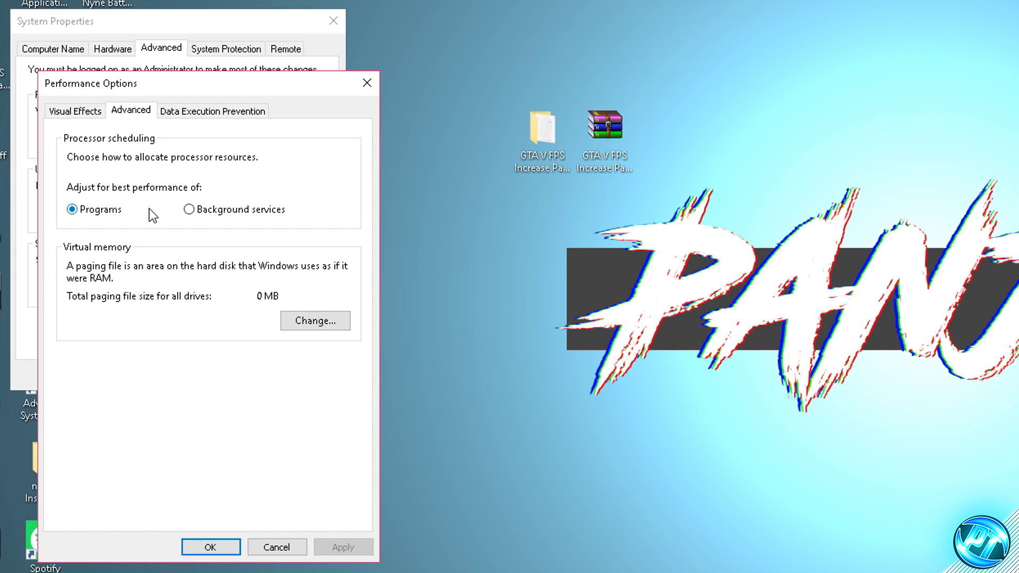
{"action": "left_click", "coordinate": [109, 212]}
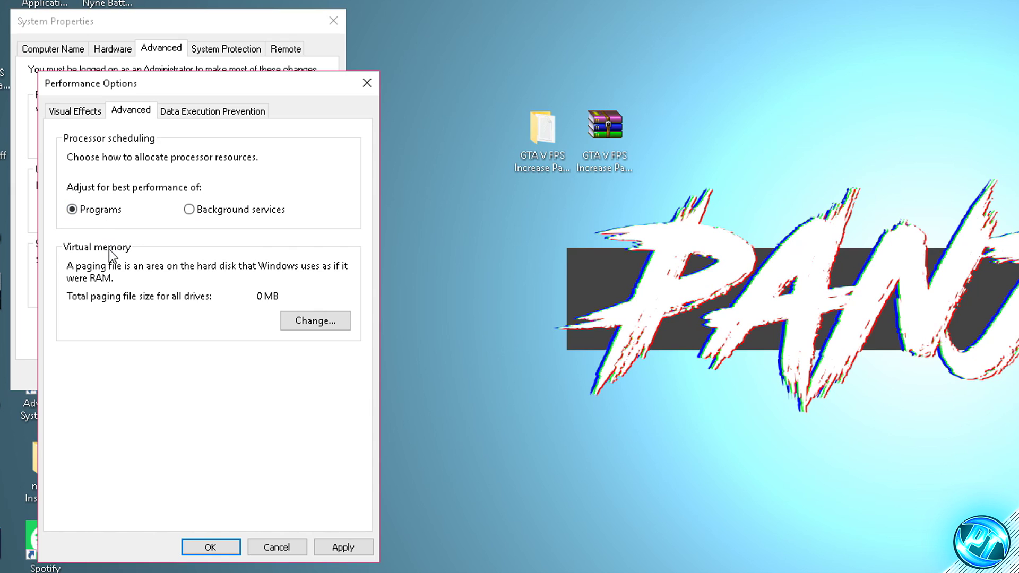
{"action": "left_click", "coordinate": [307, 320]}
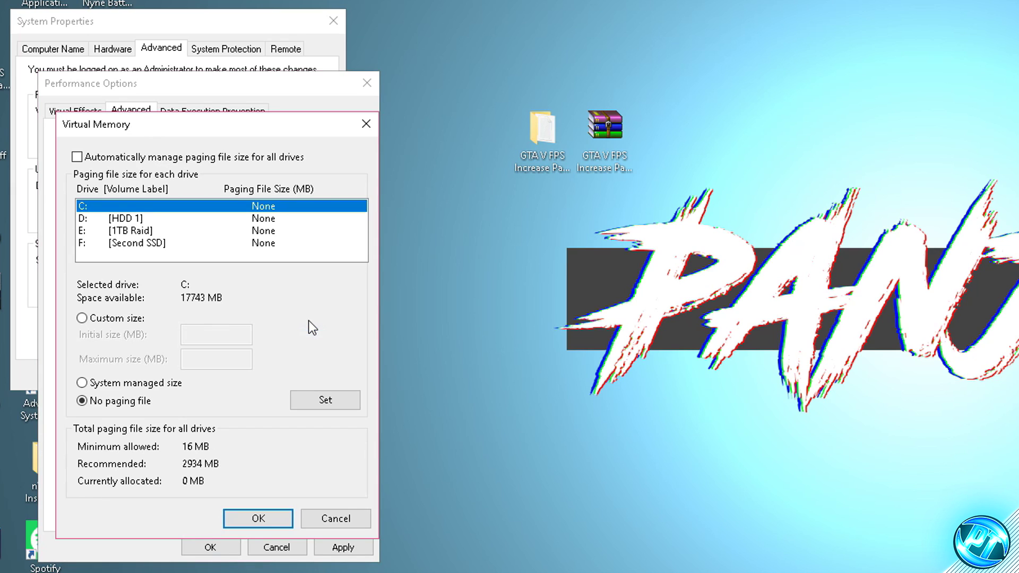
{"action": "left_click", "coordinate": [192, 157]}
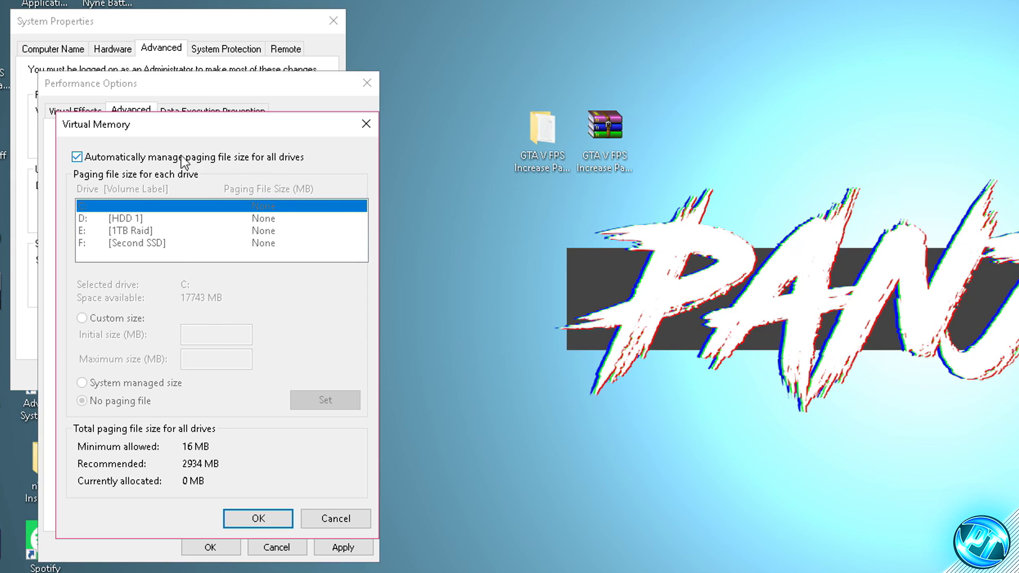
{"action": "left_click", "coordinate": [77, 159]}
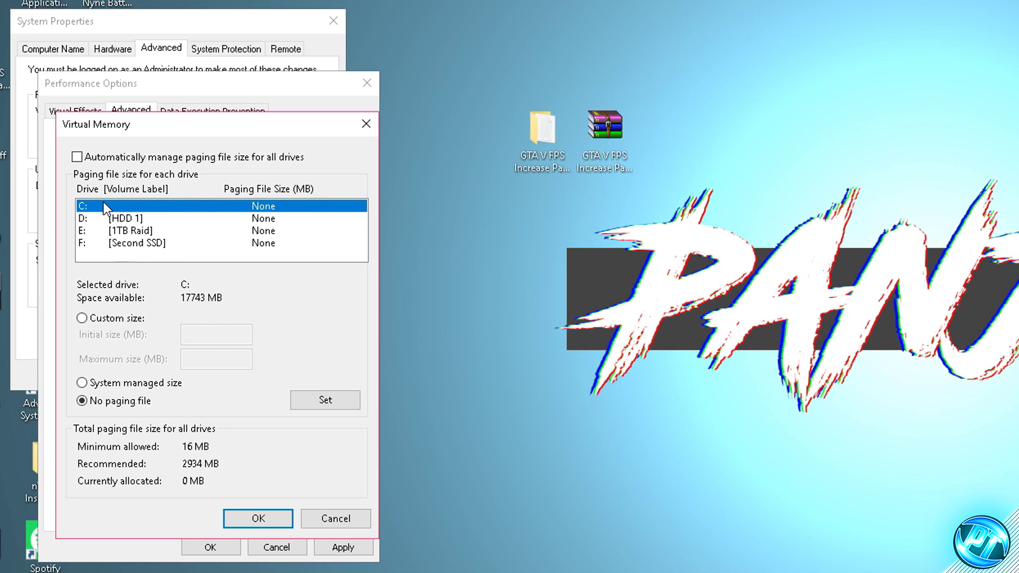
- Set drives C:, D:, E: and F: each to No paging file
{"action": "left_click", "coordinate": [81, 384]}
{"action": "left_click", "coordinate": [82, 400]}
{"action": "left_click", "coordinate": [324, 401]}
{"action": "left_click", "coordinate": [685, 360]}
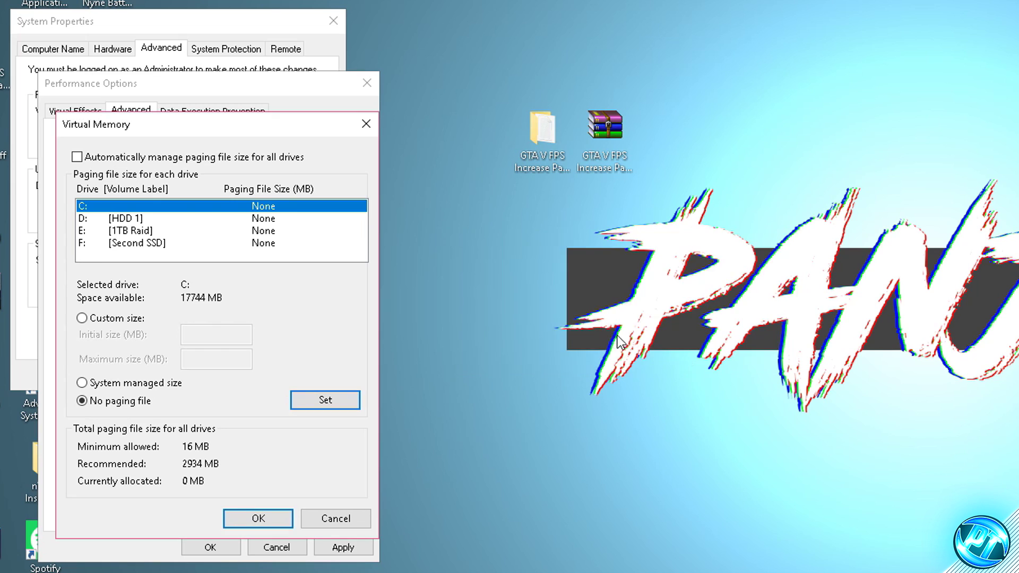
{"action": "left_click", "coordinate": [140, 217]}
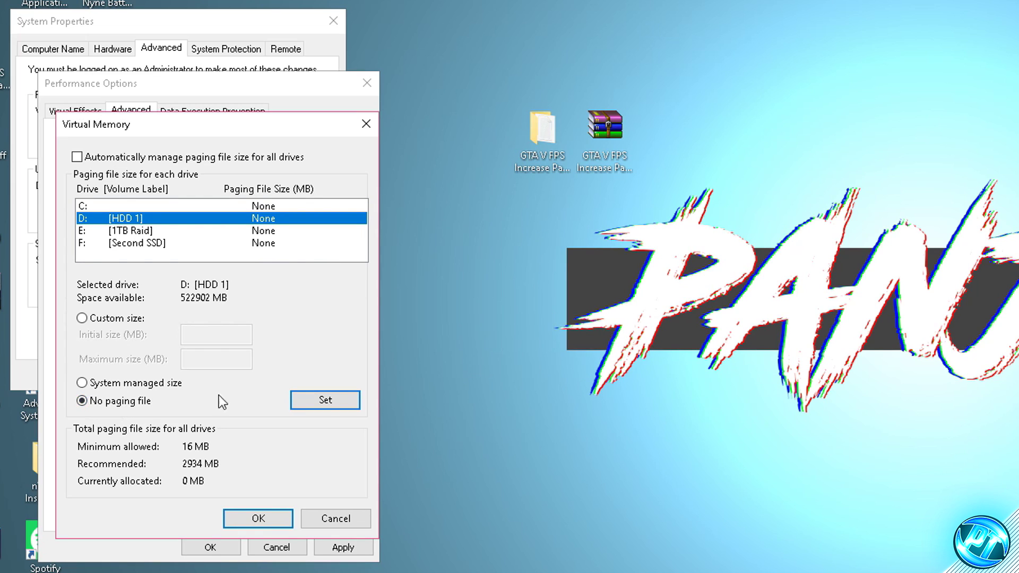
{"action": "left_click", "coordinate": [325, 401]}
{"action": "left_click", "coordinate": [124, 230]}
{"action": "left_click", "coordinate": [321, 399]}
{"action": "left_click", "coordinate": [122, 242]}
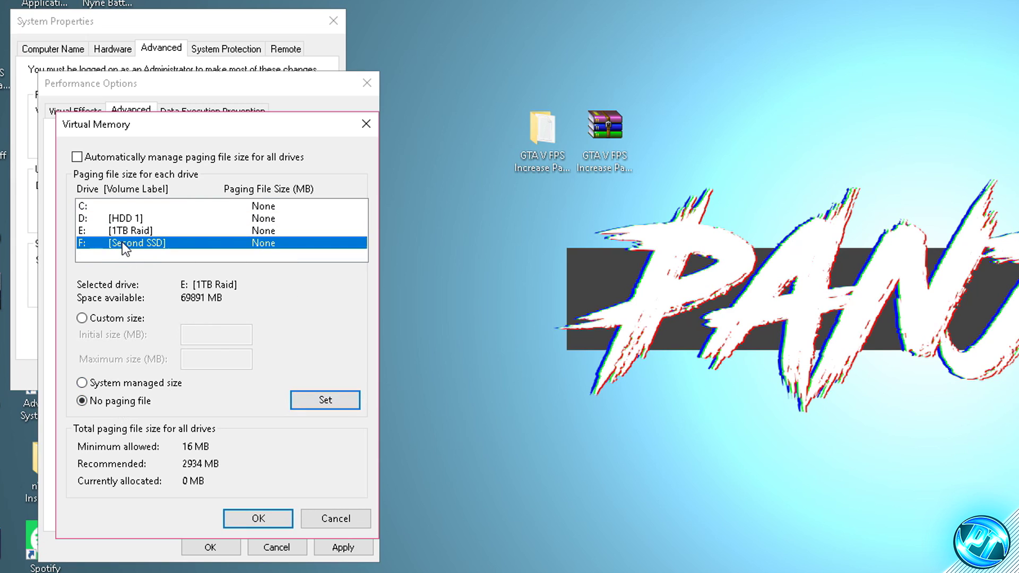
{"action": "left_click", "coordinate": [307, 400]}
- Give drive C: a system managed paging file, confirm overwriting the existing pagefile.sys, and acknowledge the restart notice
{"action": "left_click", "coordinate": [209, 207]}
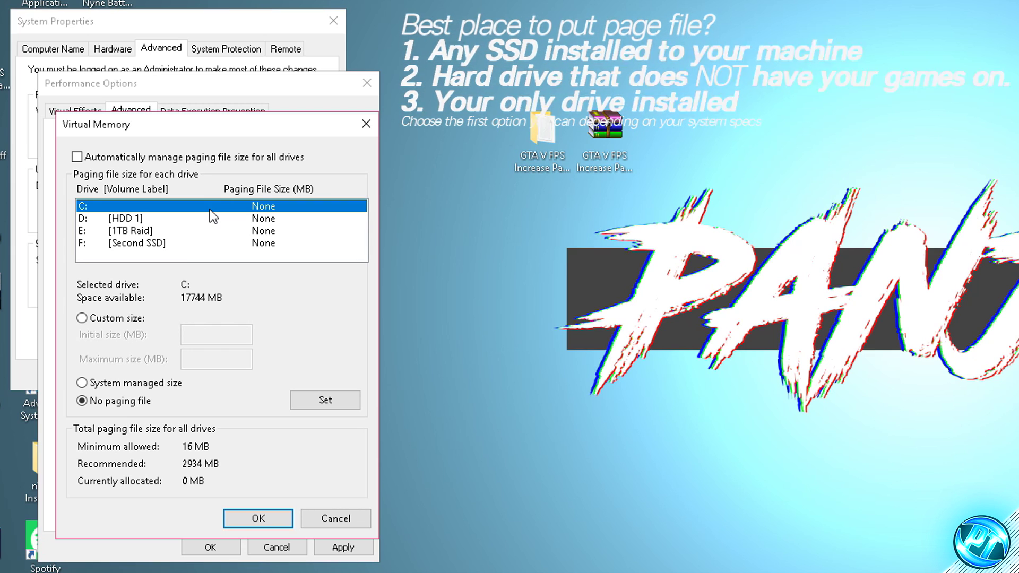
{"action": "left_click", "coordinate": [110, 218]}
{"action": "left_click", "coordinate": [113, 229]}
{"action": "left_click", "coordinate": [141, 207]}
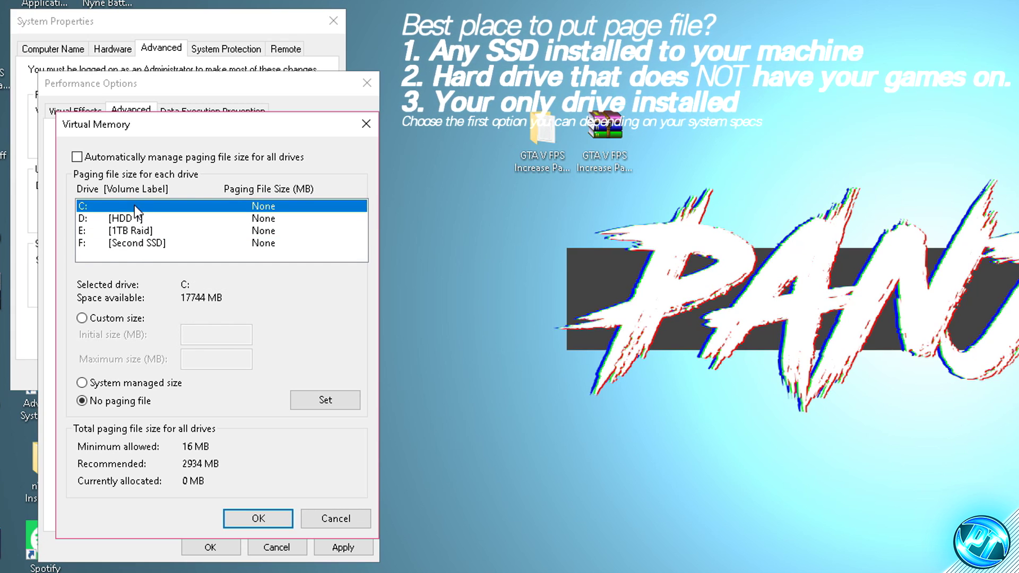
{"action": "left_click", "coordinate": [137, 230]}
{"action": "left_click", "coordinate": [134, 207]}
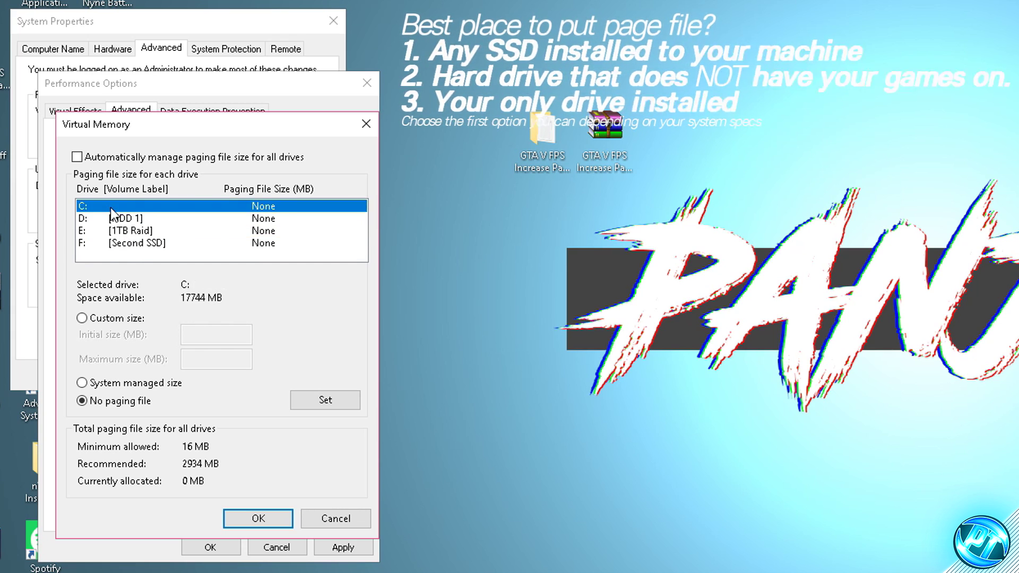
{"action": "left_click", "coordinate": [114, 383]}
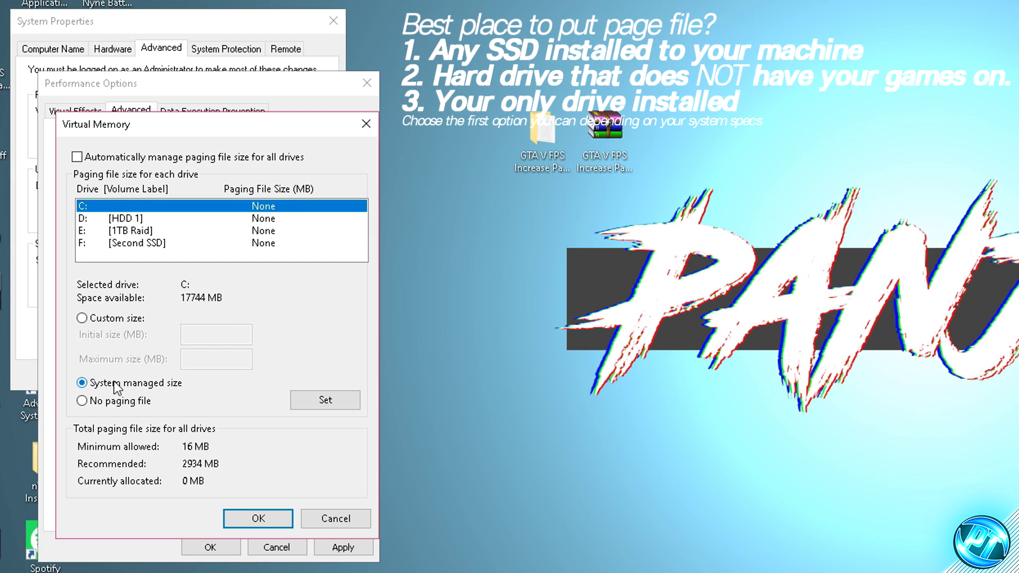
{"action": "left_click", "coordinate": [329, 402]}
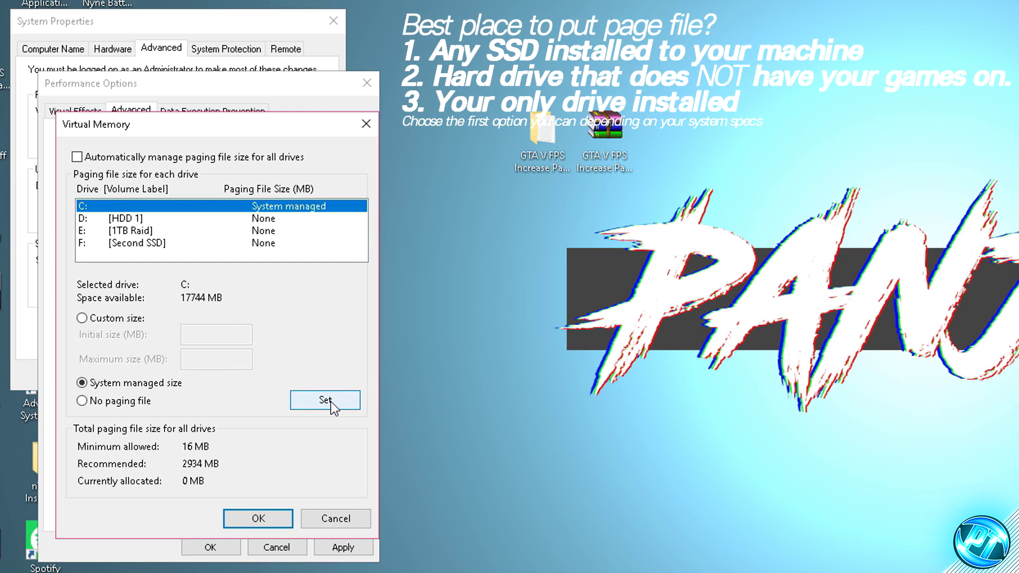
{"action": "left_click", "coordinate": [275, 517]}
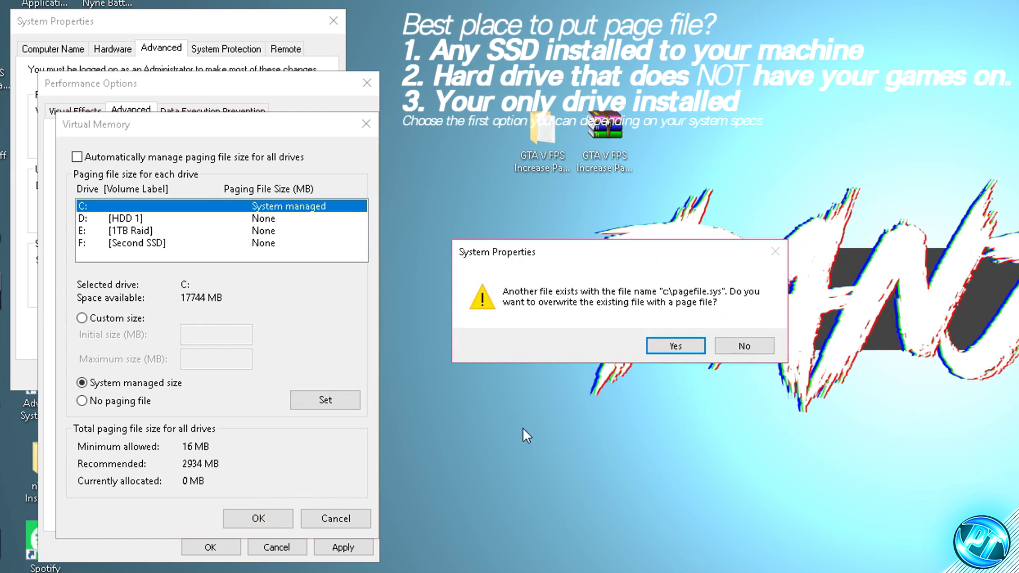
{"action": "left_click", "coordinate": [674, 346]}
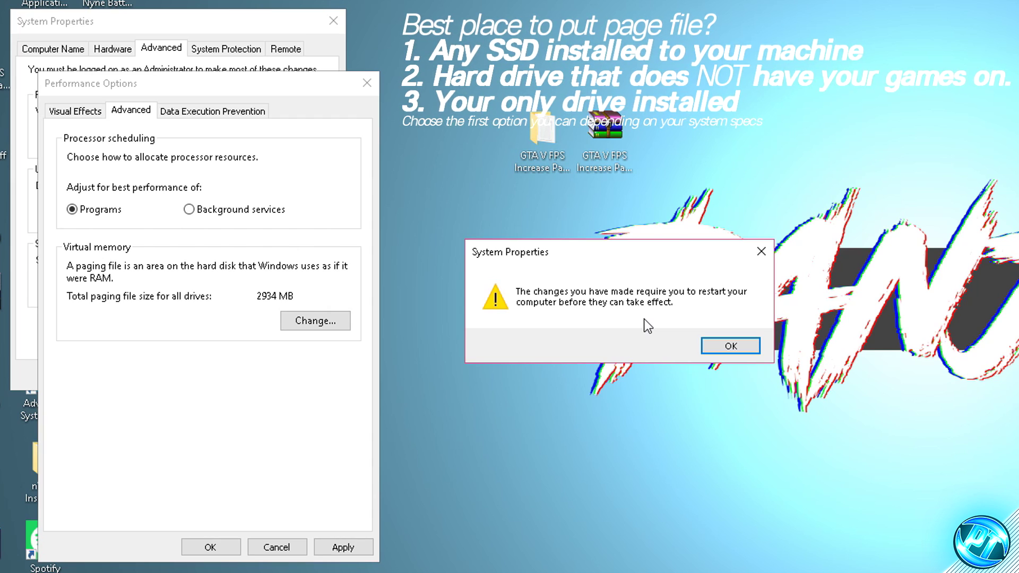
{"action": "left_click", "coordinate": [727, 346]}
- Apply and close the Performance Options and System Properties, postponing the computer restart
{"action": "left_click", "coordinate": [342, 547]}
{"action": "left_click", "coordinate": [217, 547]}
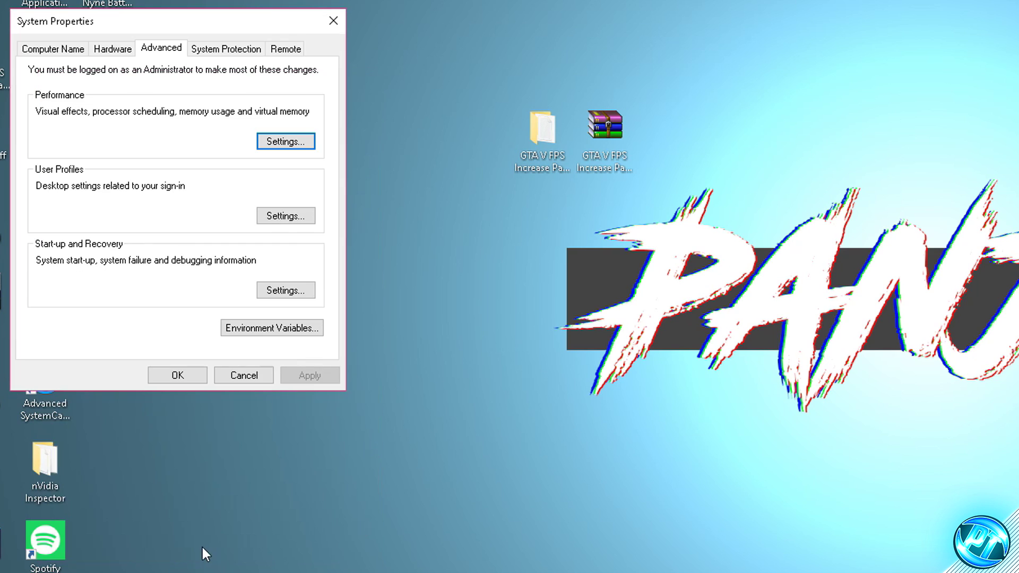
{"action": "left_click", "coordinate": [192, 377]}
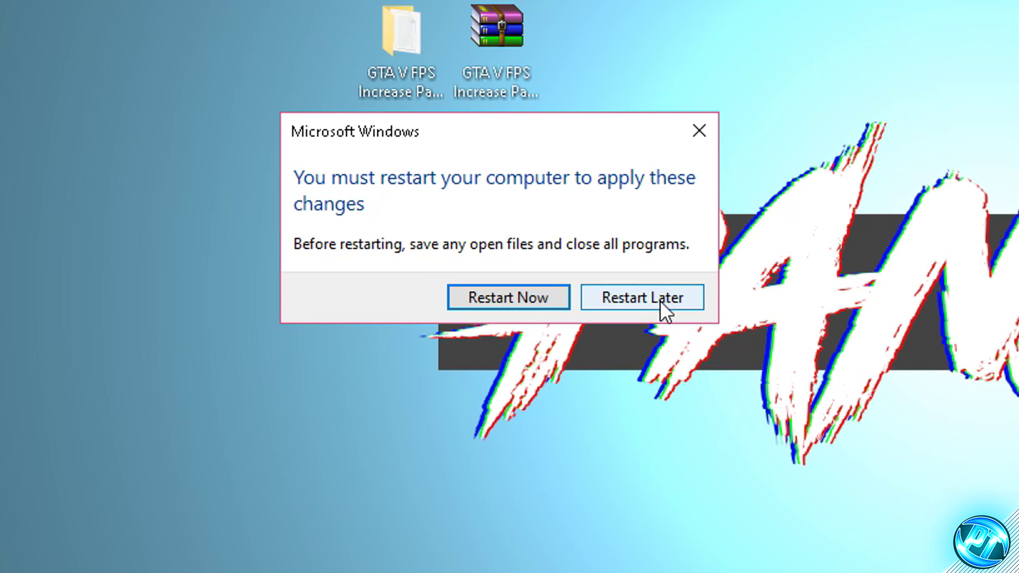
{"action": "left_click", "coordinate": [660, 298]}
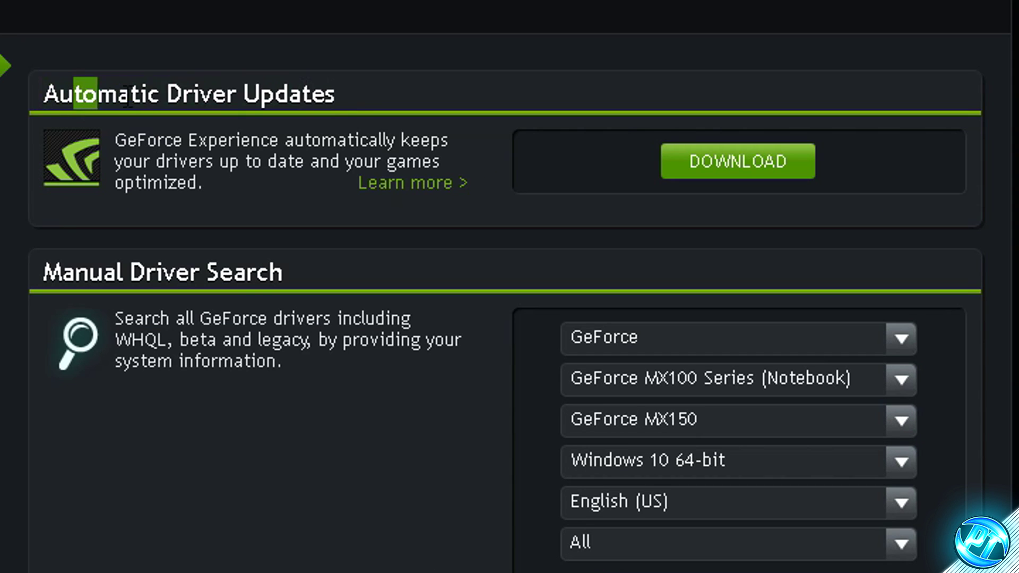
{"action": "left_click_drag", "start_coordinate": [501, 161], "coordinate": [403, 161]}
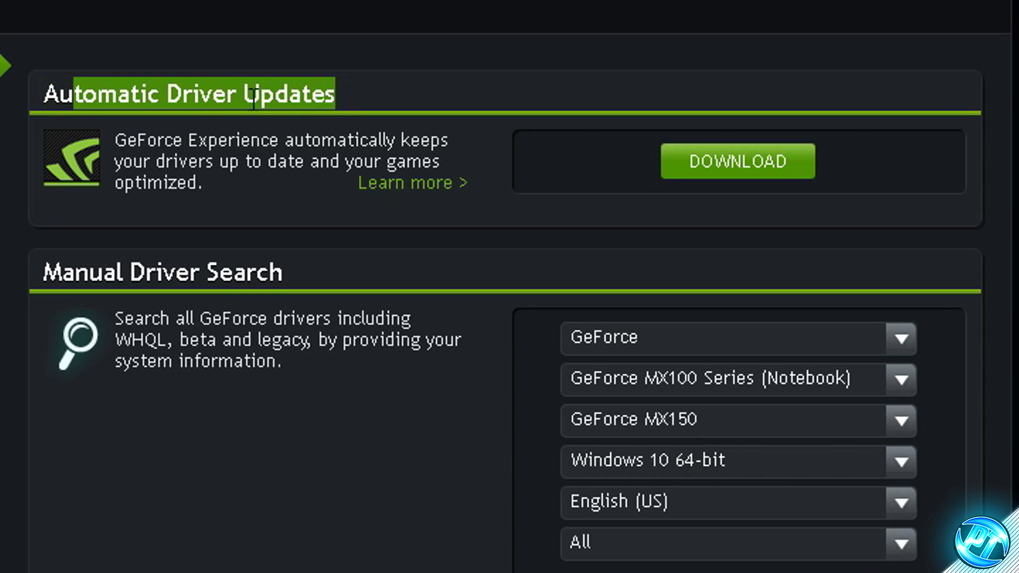
- Review the automatic driver update options on the GeForce and AMD driver download pages, and minimize the browser
{"action": "left_click_drag", "start_coordinate": [114, 140], "coordinate": [279, 140]}
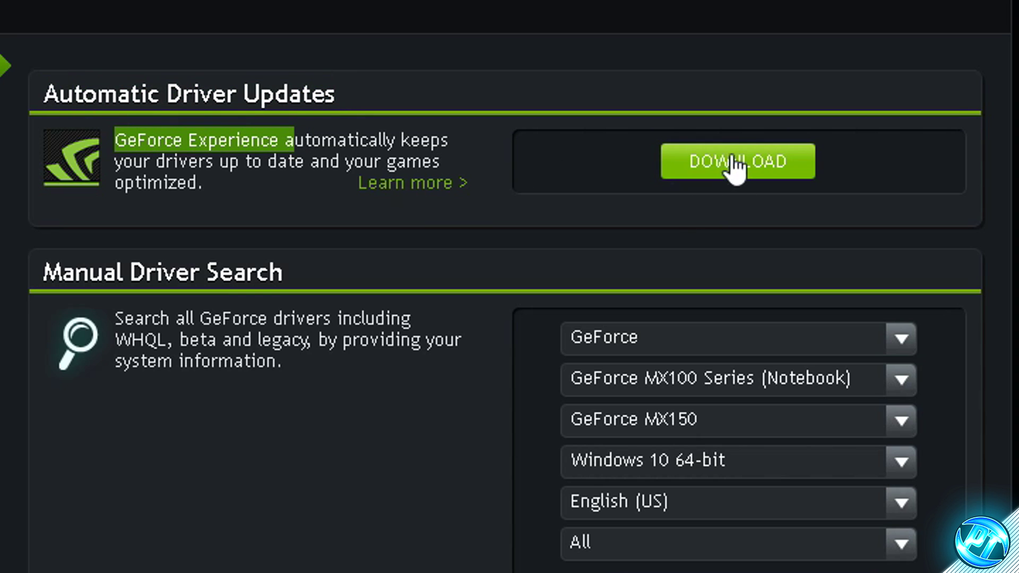
{"action": "left_click", "coordinate": [584, 111]}
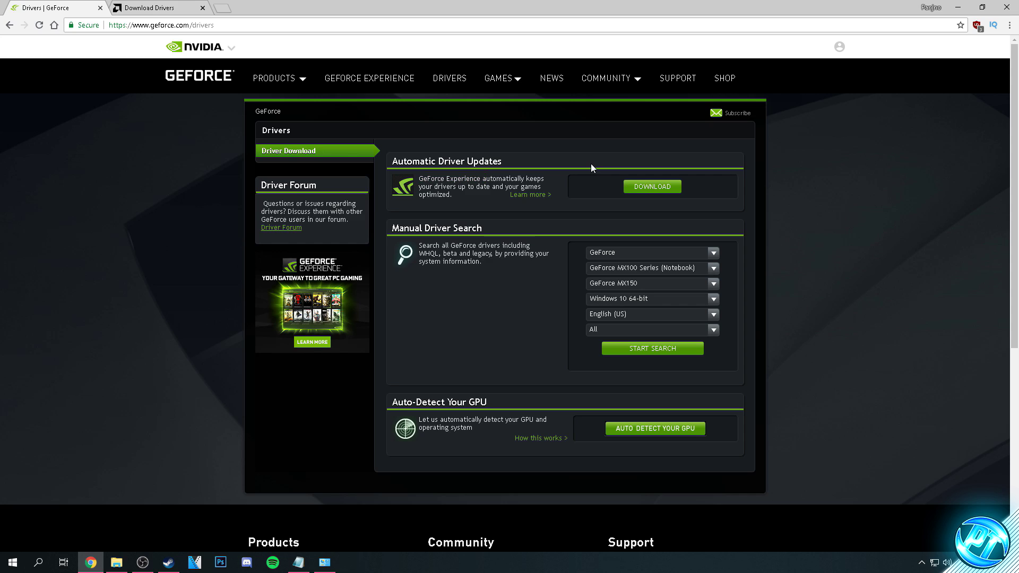
{"action": "left_click", "coordinate": [168, 8]}
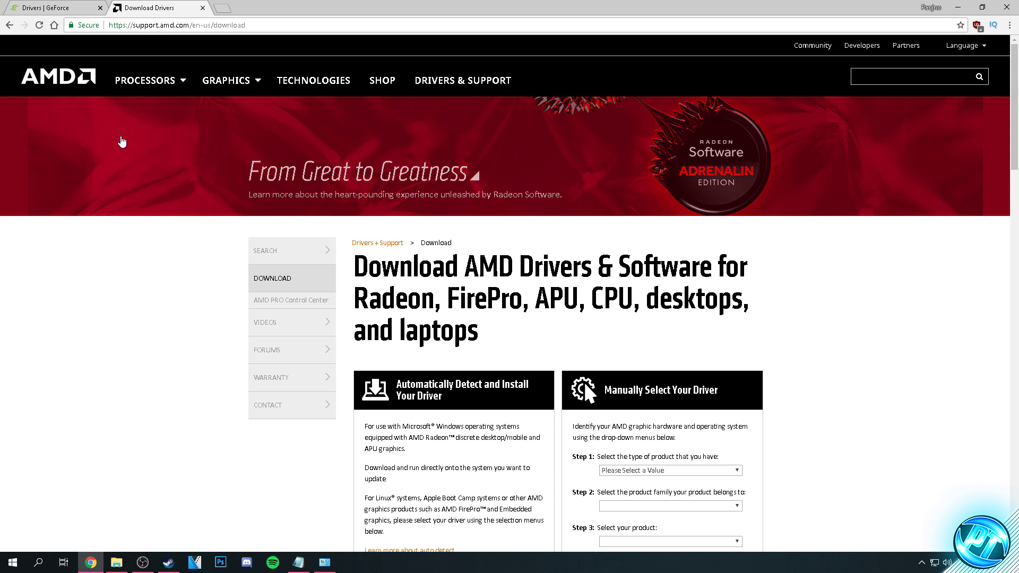
{"action": "scroll", "coordinate": [215, 241], "scroll_direction": "down", "scroll_amount": 3}
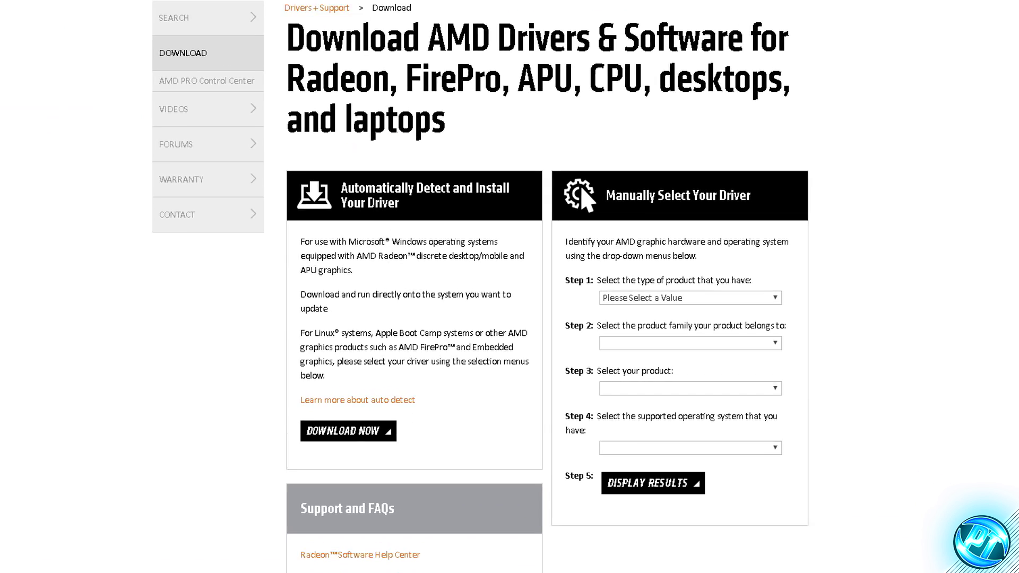
{"action": "left_click_drag", "start_coordinate": [376, 188], "coordinate": [457, 201]}
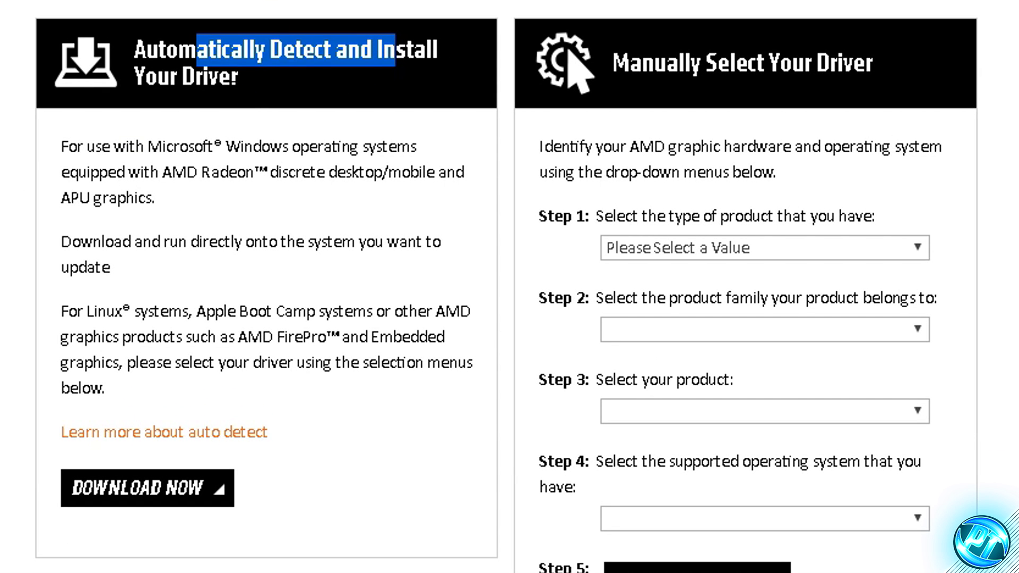
{"action": "left_click", "coordinate": [177, 486]}
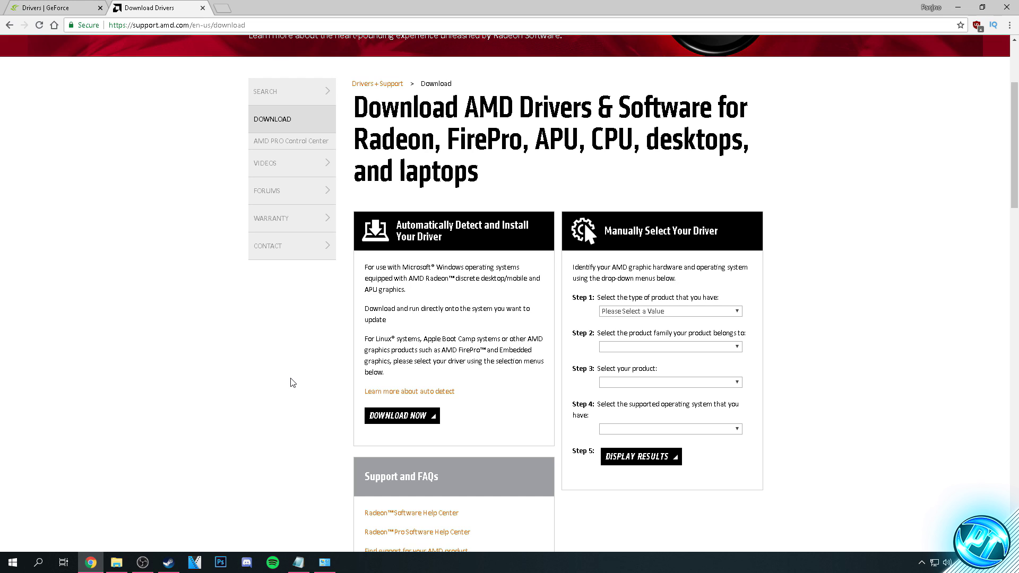
{"action": "left_click", "coordinate": [958, 7]}
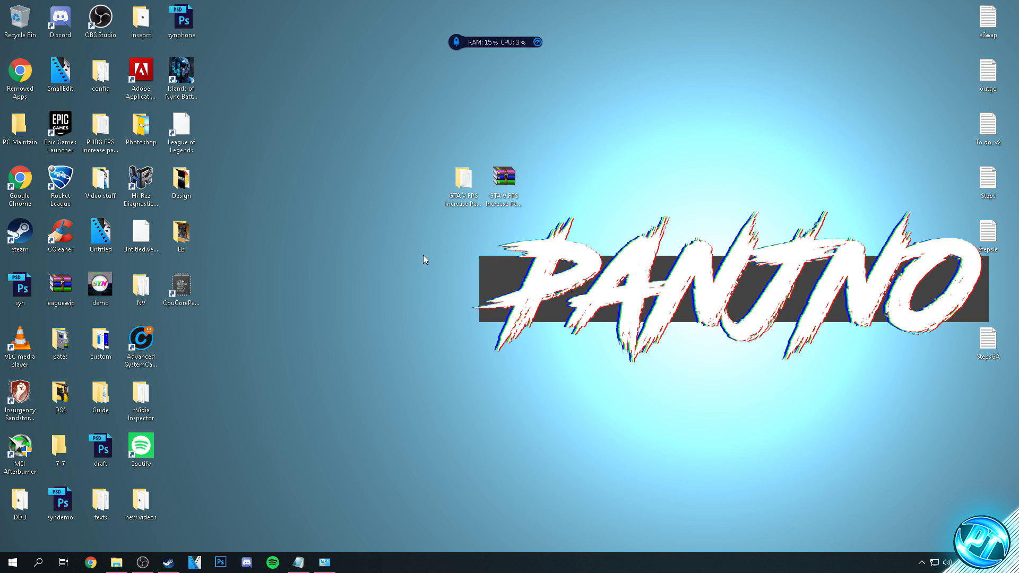
- Launch nvidiaProfileInspector from the Optimizations folder of the GTA V FPS pack and minimize the folder window
{"action": "double_click", "coordinate": [463, 180]}
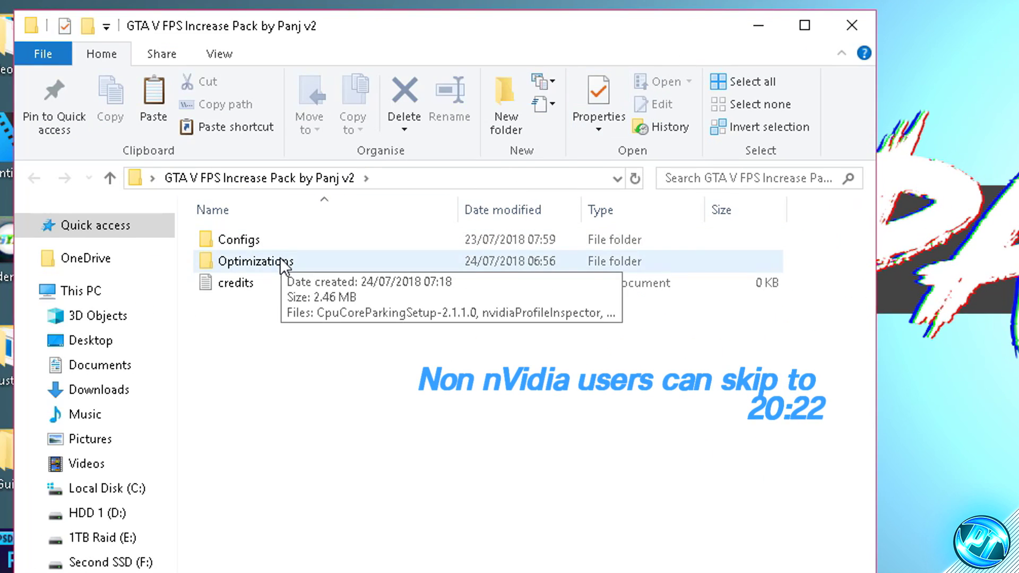
{"action": "double_click", "coordinate": [279, 257]}
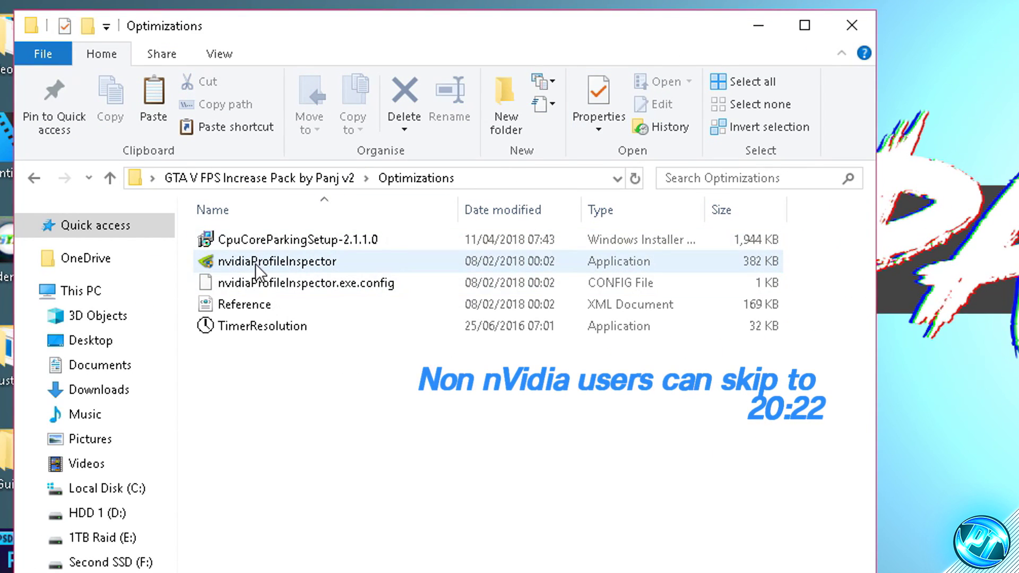
{"action": "double_click", "coordinate": [302, 265]}
{"action": "left_click", "coordinate": [758, 26]}
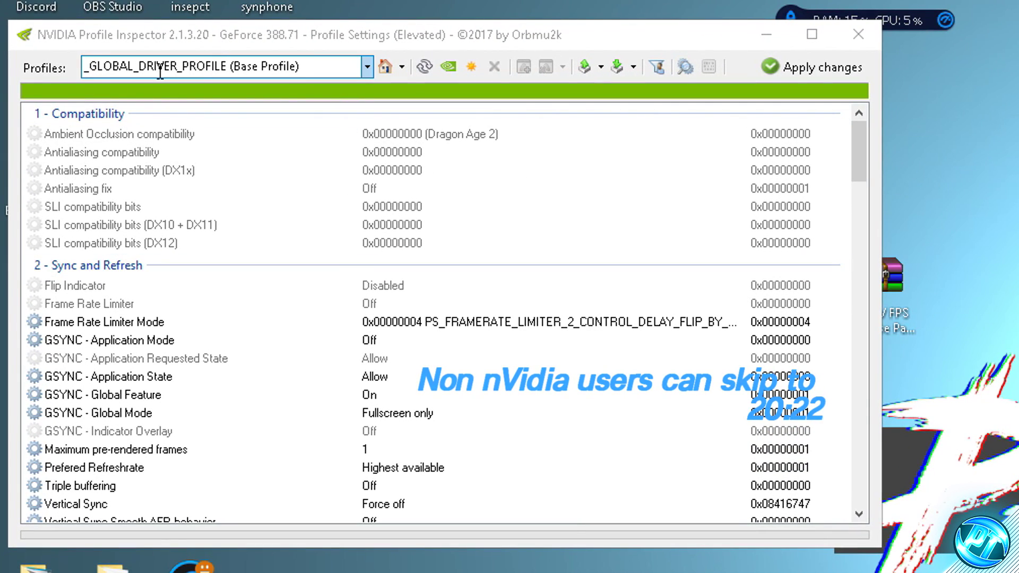
- Search the driver profiles for "grand theft aut" and load the Grand Theft Auto V profile
{"action": "left_click", "coordinate": [306, 67]}
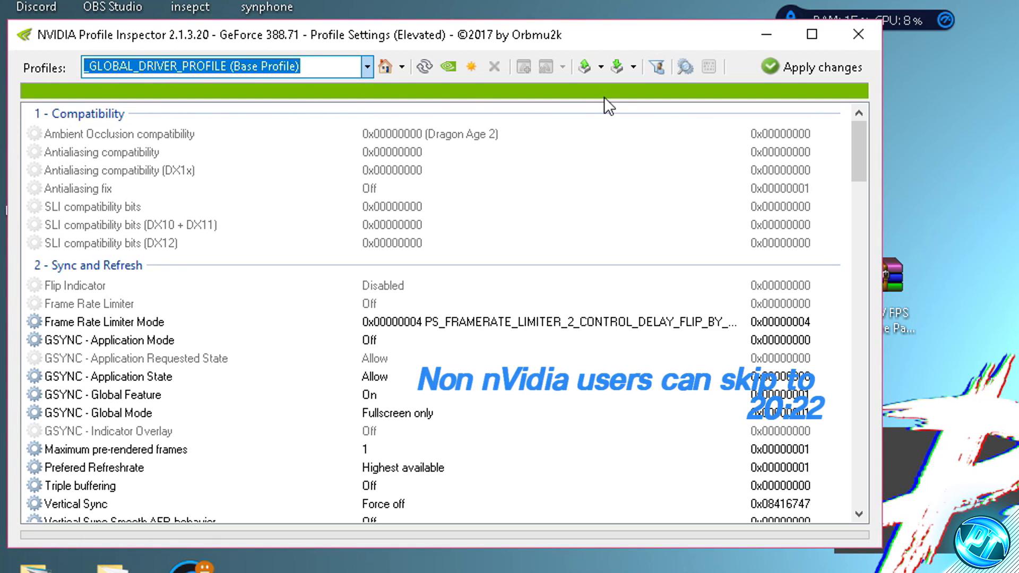
{"action": "type", "text": "grand theft au"}
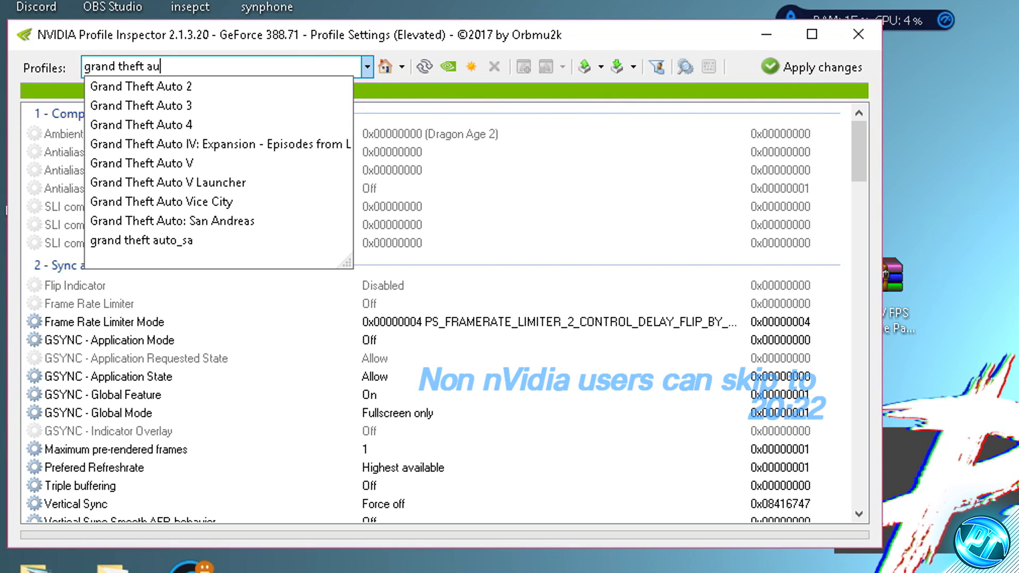
{"action": "type", "text": "t"}
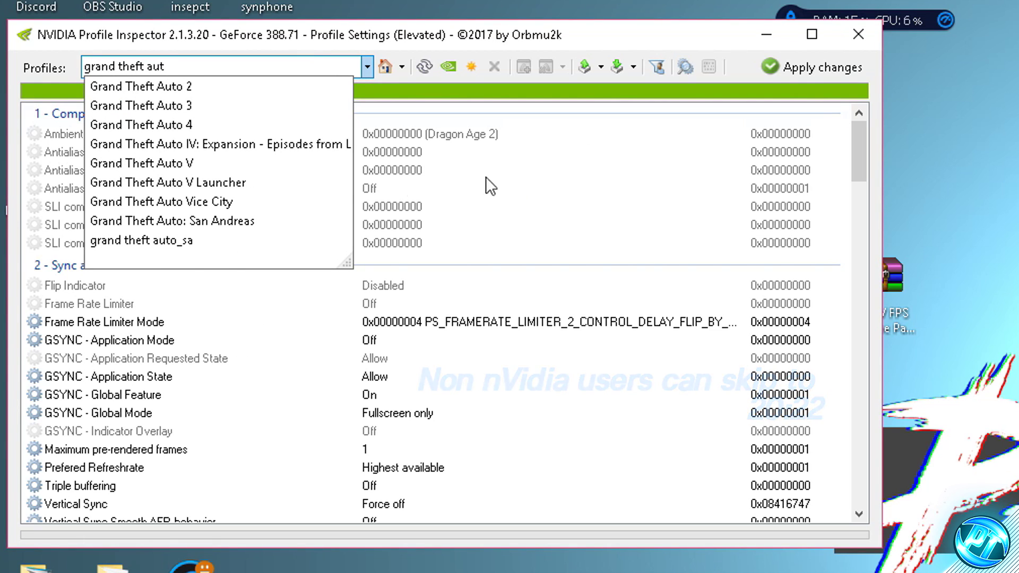
{"action": "left_click", "coordinate": [191, 162]}
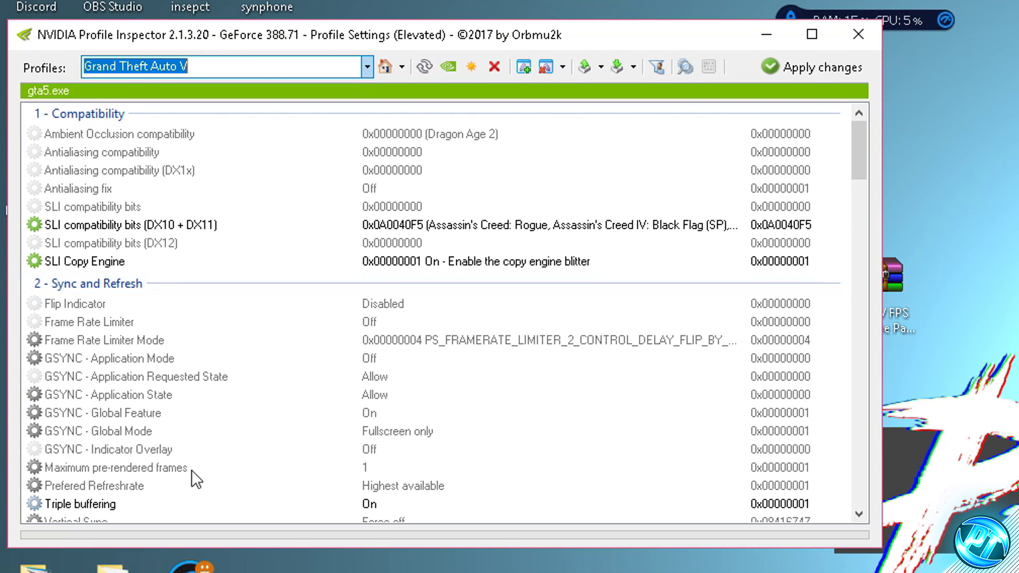
- Set Triple buffering to On under Sync and Refresh in the Grand Theft Auto V profile
{"action": "left_click", "coordinate": [90, 504]}
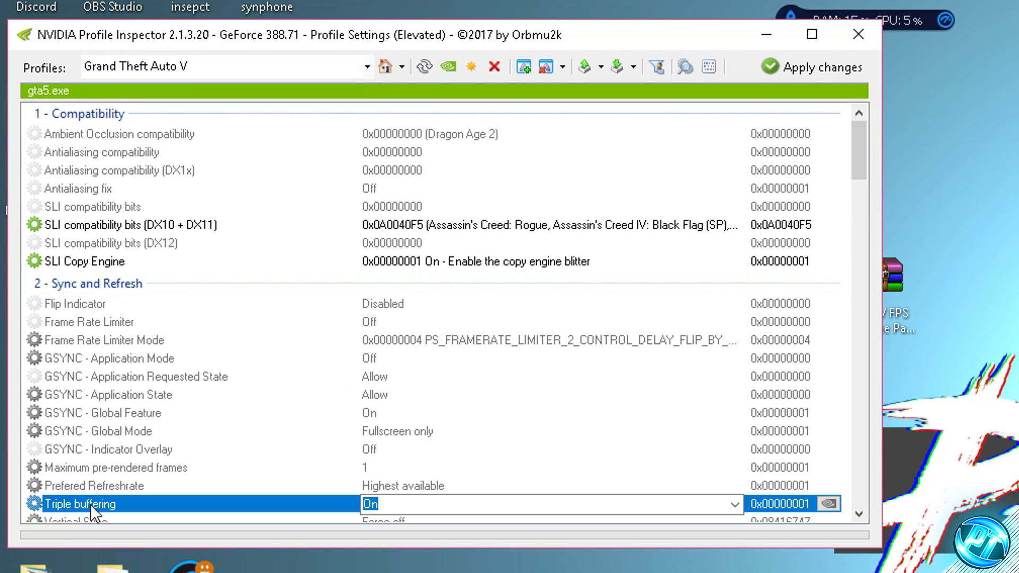
{"action": "left_click", "coordinate": [733, 505]}
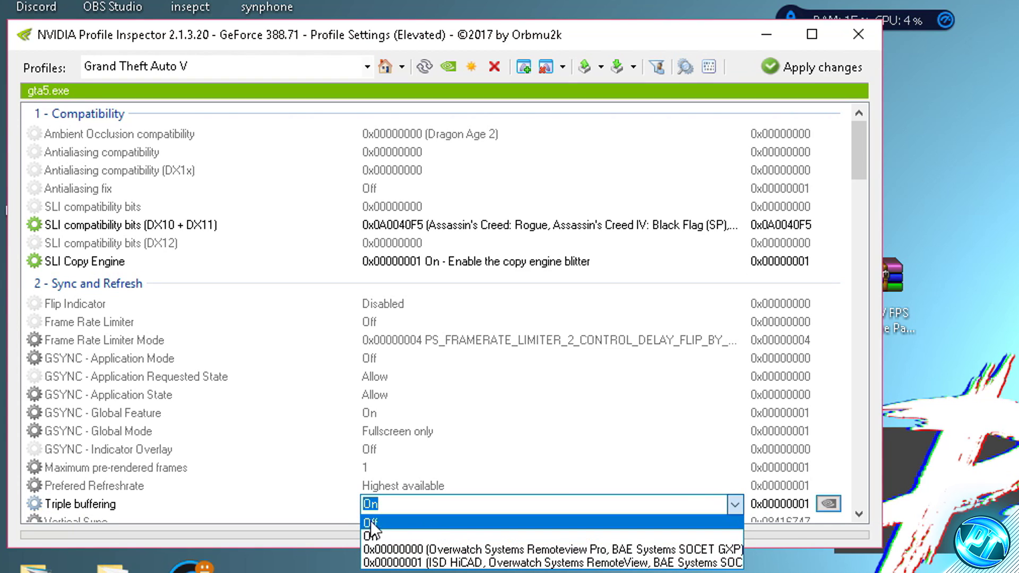
{"action": "left_click", "coordinate": [385, 536]}
{"action": "left_click", "coordinate": [413, 509]}
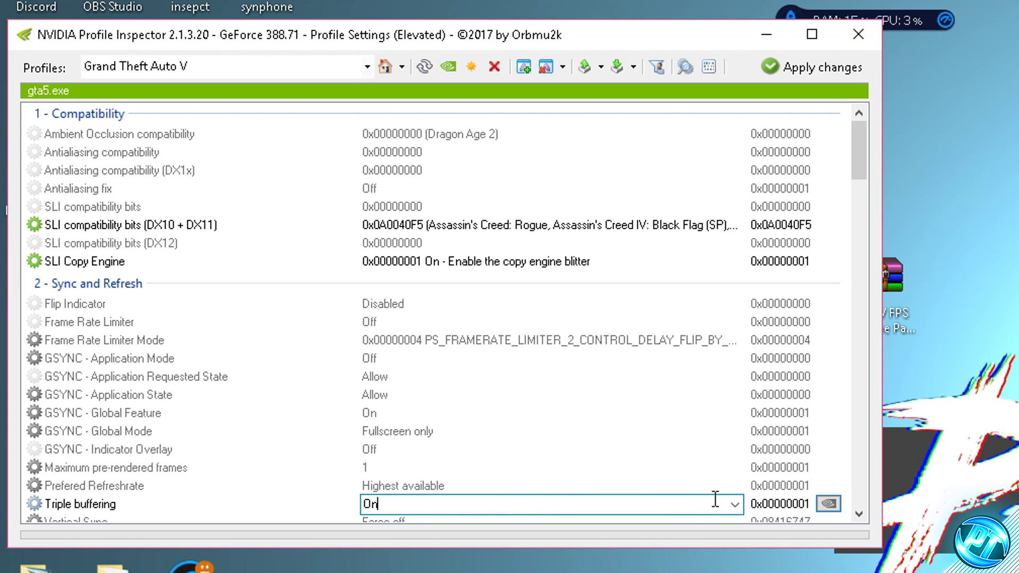
{"action": "left_click", "coordinate": [734, 504]}
{"action": "left_click", "coordinate": [463, 534]}
- Switch Triple buffering to Off and back to On
{"action": "left_click", "coordinate": [733, 505]}
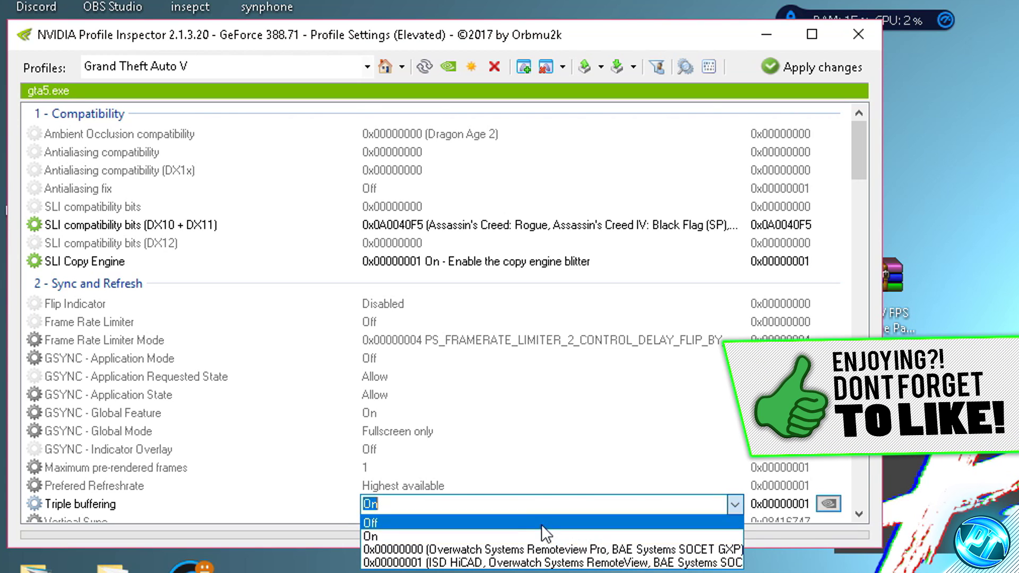
{"action": "left_click", "coordinate": [540, 523]}
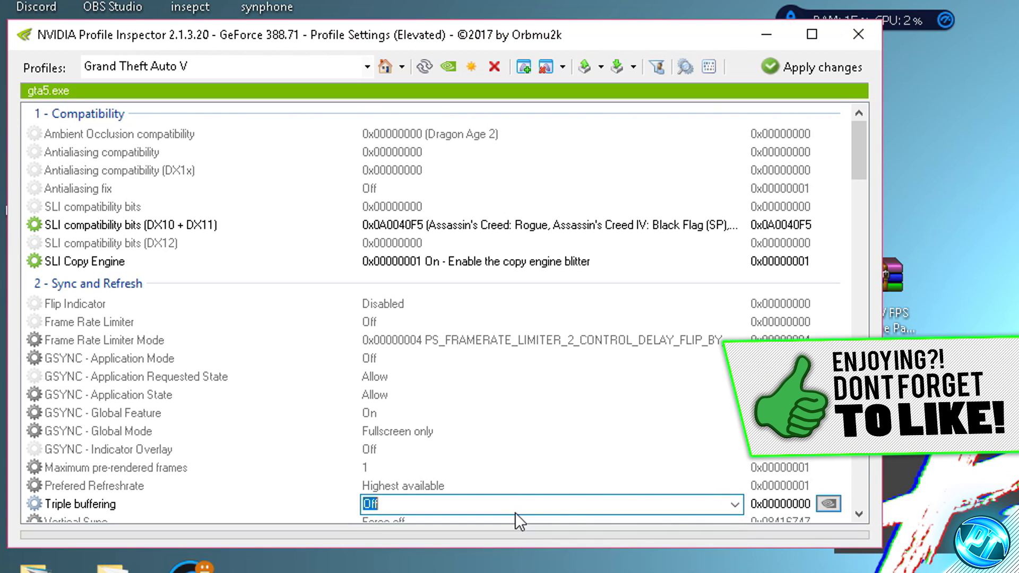
{"action": "left_click", "coordinate": [732, 507]}
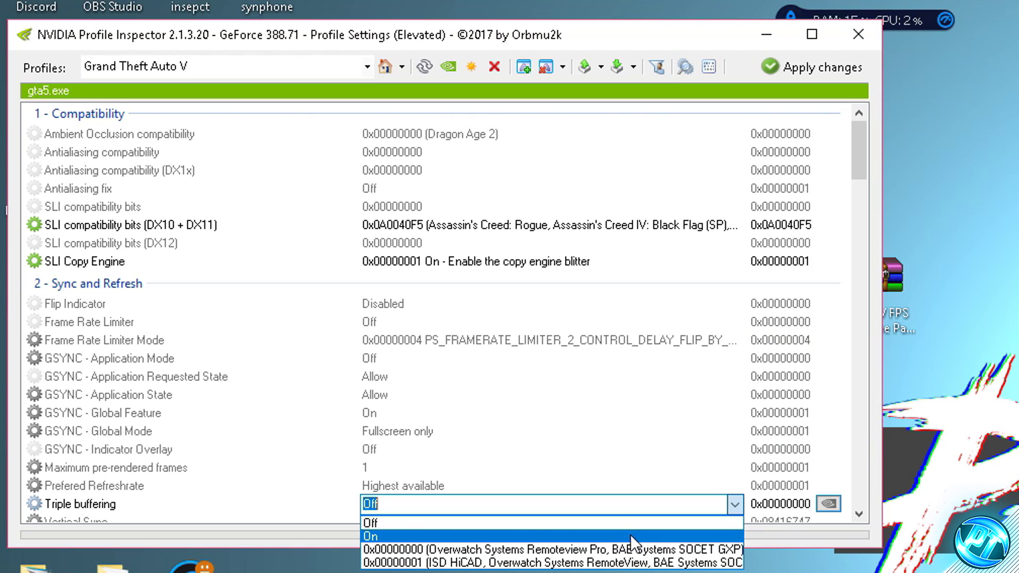
{"action": "left_click", "coordinate": [602, 538]}
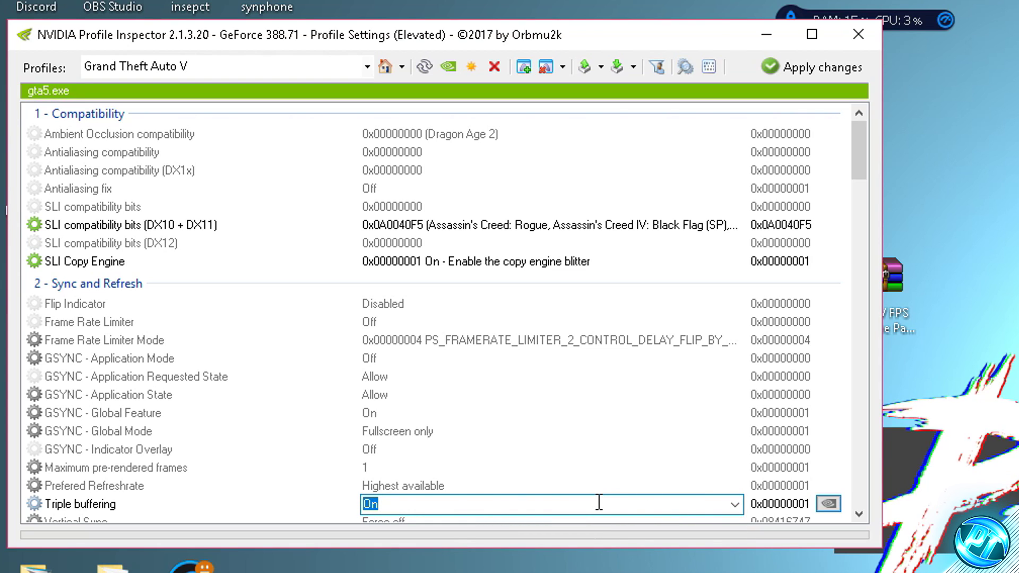
- Apply the changes to the Grand Theft Auto V profile and close NVIDIA Profile Inspector
{"action": "left_click", "coordinate": [811, 69]}
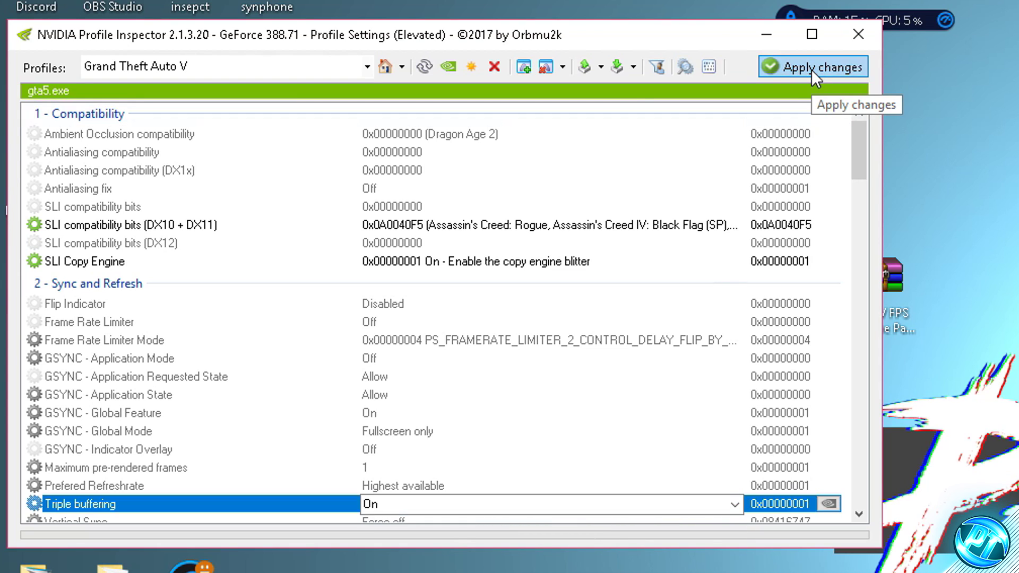
{"action": "left_click", "coordinate": [858, 36]}
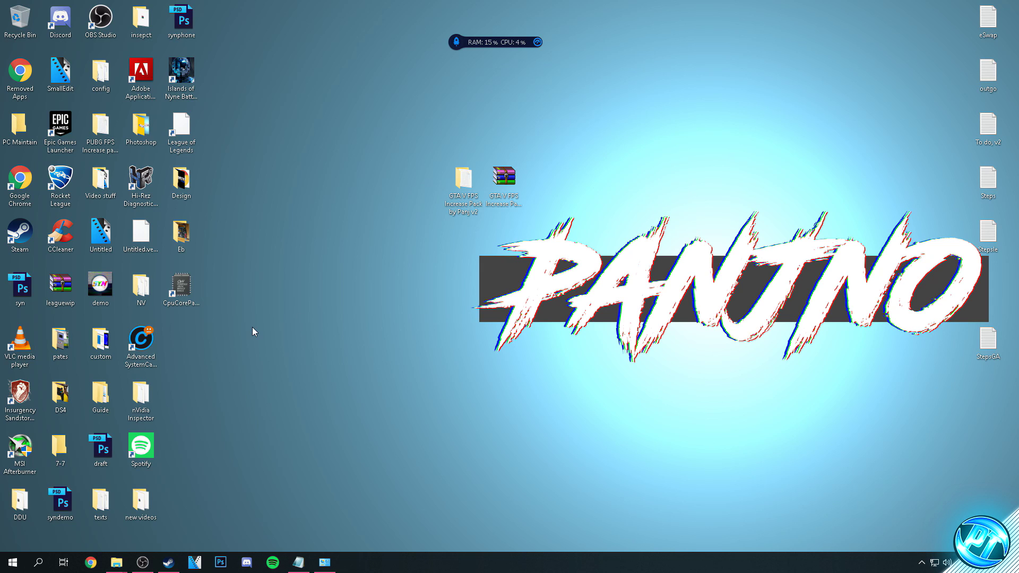
{"action": "left_click", "coordinate": [12, 562]}
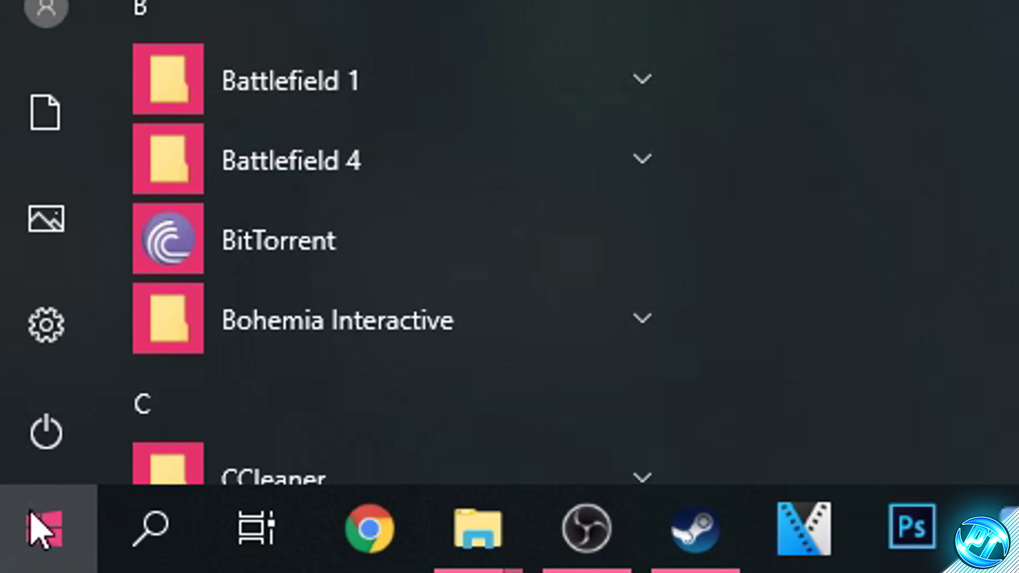
{"action": "left_click", "coordinate": [13, 539]}
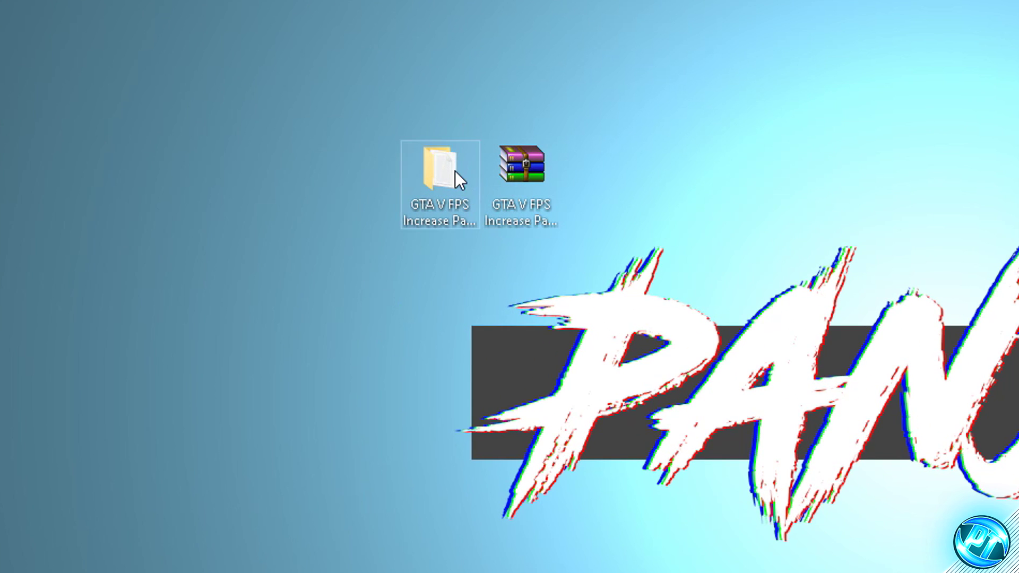
- Move TimerResolution from the FPS pack's Optimizations folder onto the desktop and close the folder window
{"action": "double_click", "coordinate": [466, 181]}
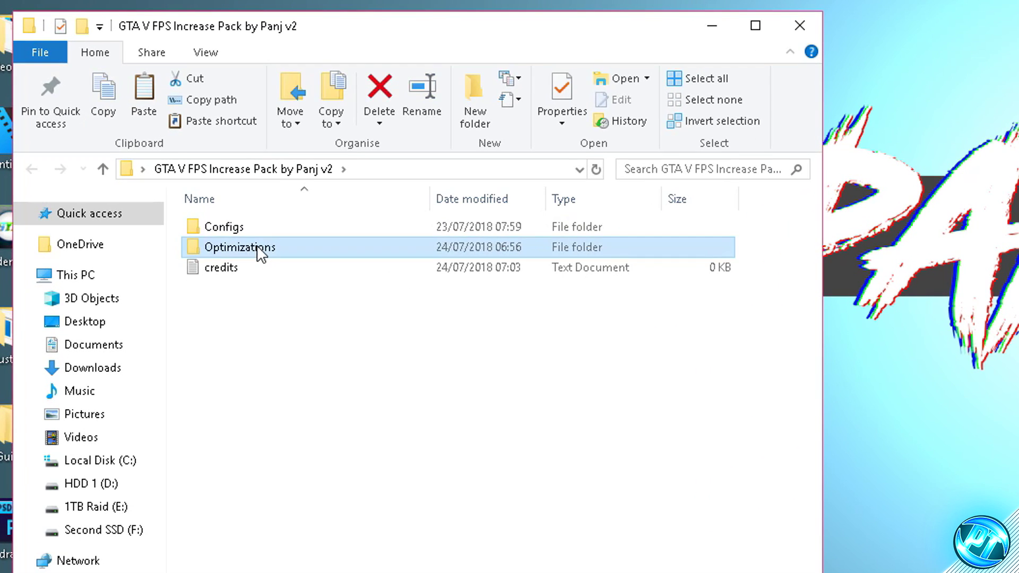
{"action": "double_click", "coordinate": [239, 295]}
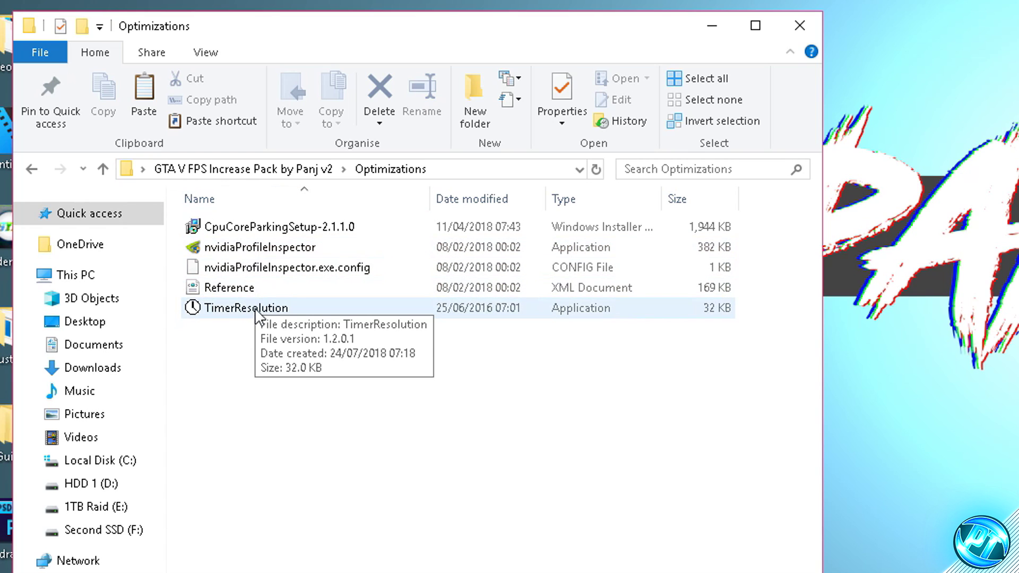
{"action": "left_click_drag", "start_coordinate": [268, 310], "coordinate": [875, 44]}
{"action": "left_click", "coordinate": [799, 27]}
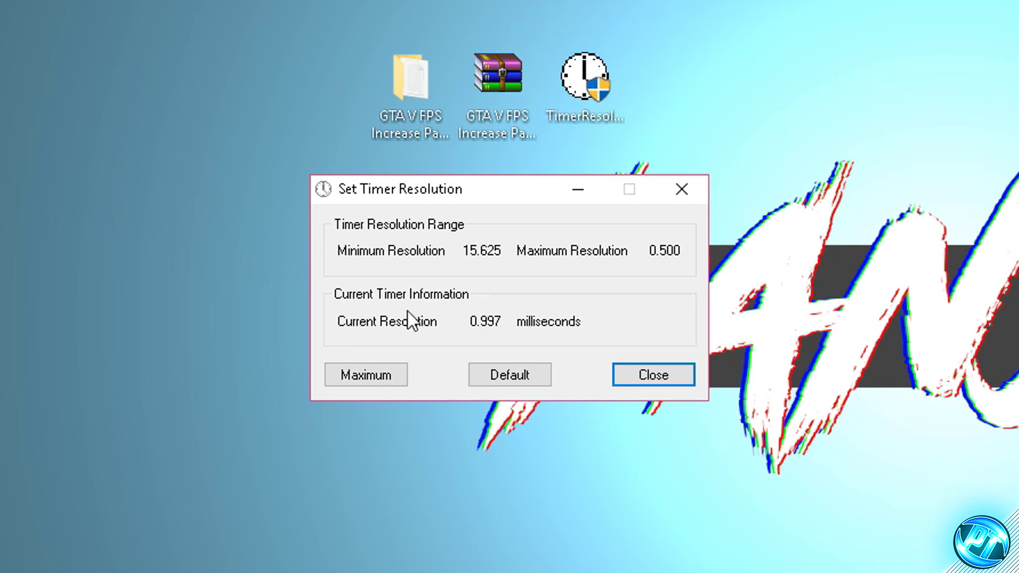
- Set the timer resolution to Maximum, reset it to Default, and close the Set Timer Resolution window
{"action": "left_click", "coordinate": [445, 315]}
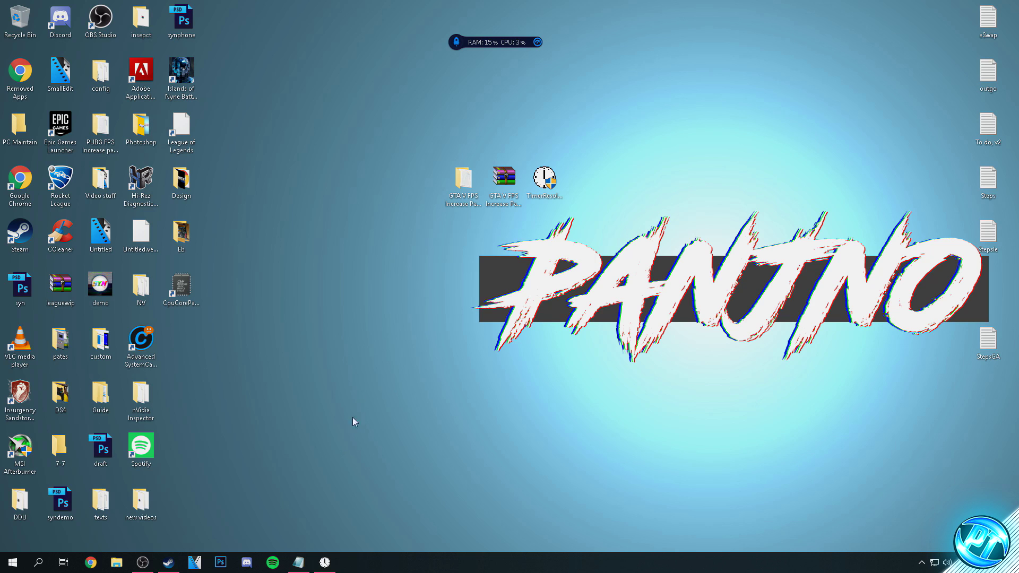
{"action": "left_click", "coordinate": [325, 563]}
{"action": "left_click", "coordinate": [509, 317]}
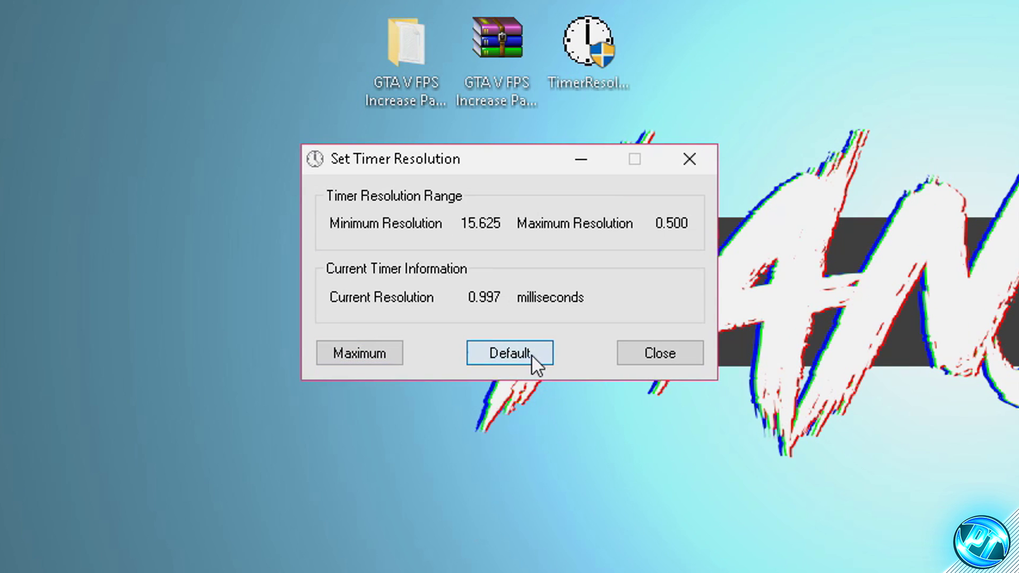
{"action": "left_click", "coordinate": [689, 159]}
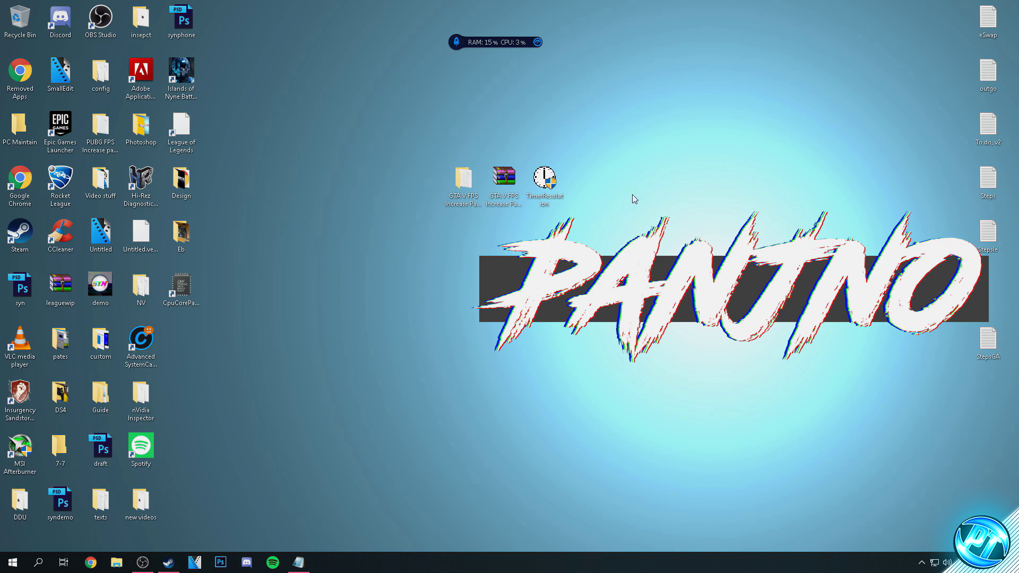
- Run TimerResolution from the desktop, set the resolution to Maximum, and leave it minimized
{"action": "double_click", "coordinate": [561, 179]}
{"action": "left_click", "coordinate": [436, 317]}
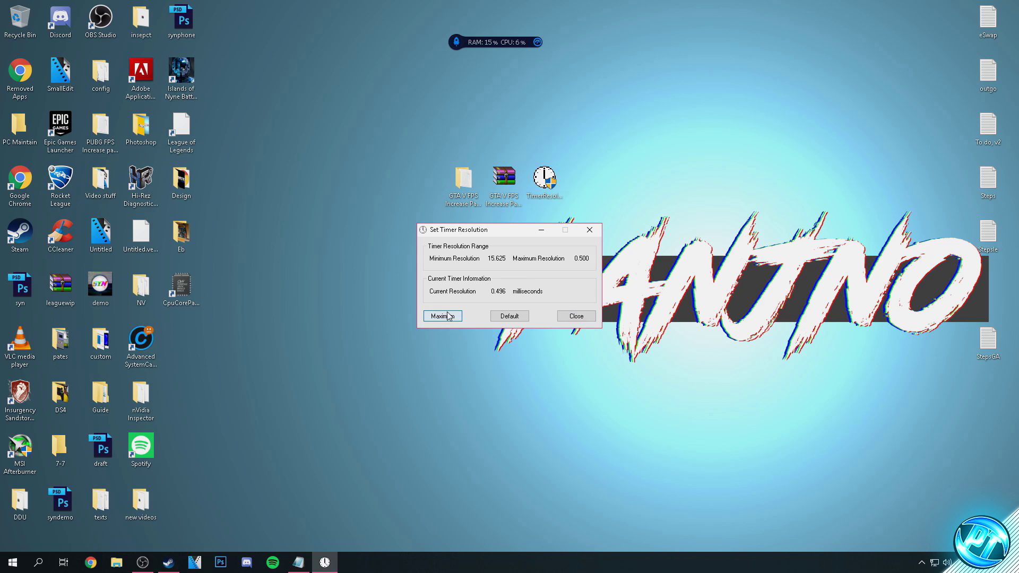
{"action": "left_click", "coordinate": [541, 229]}
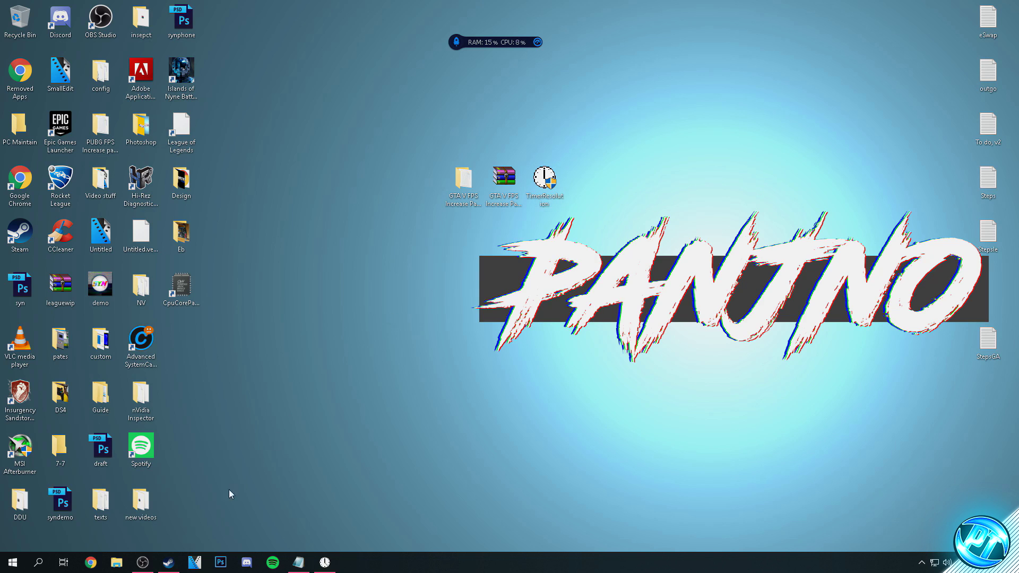
- Switch to Steam with Grand Theft Auto V shown in the library
{"action": "left_click", "coordinate": [168, 561]}
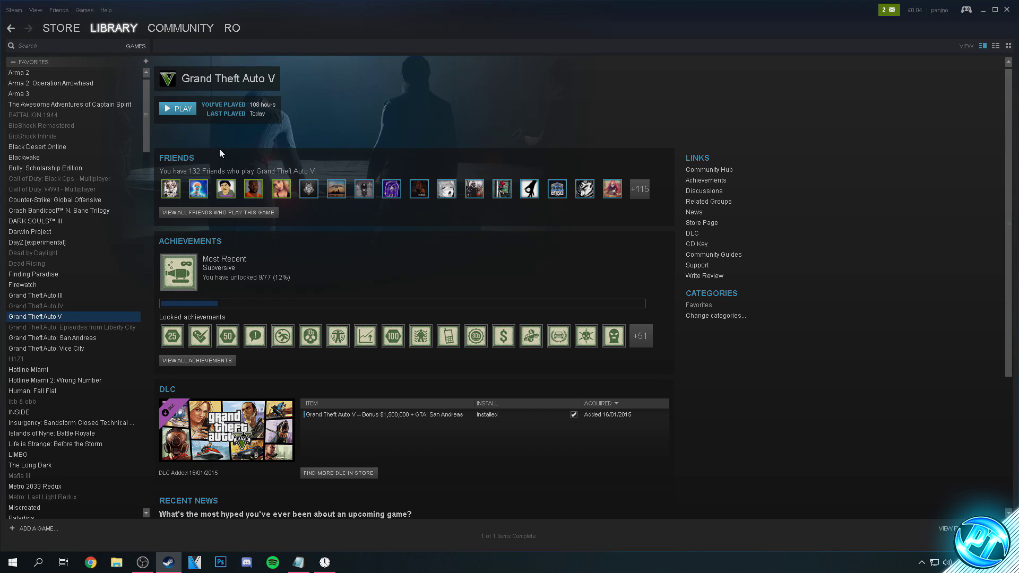